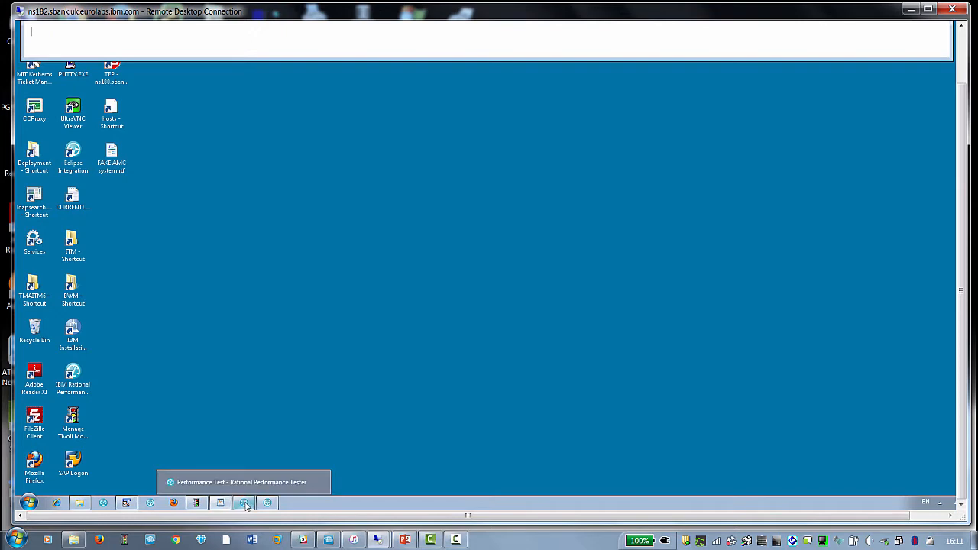
# Switch to Rational Performance Tester on the remote machine and open the installation details from its About information.
pyautogui.click(244, 504)
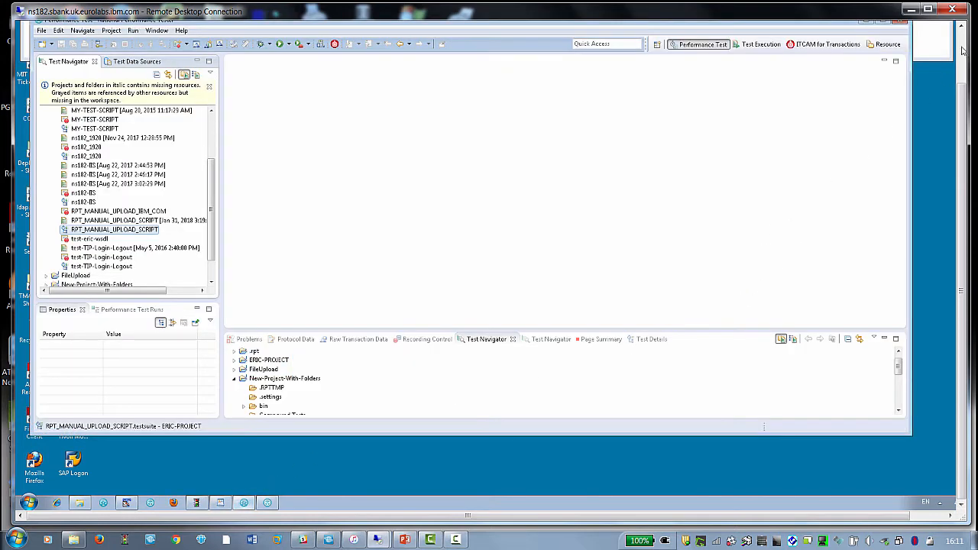
pyautogui.click(962, 26)
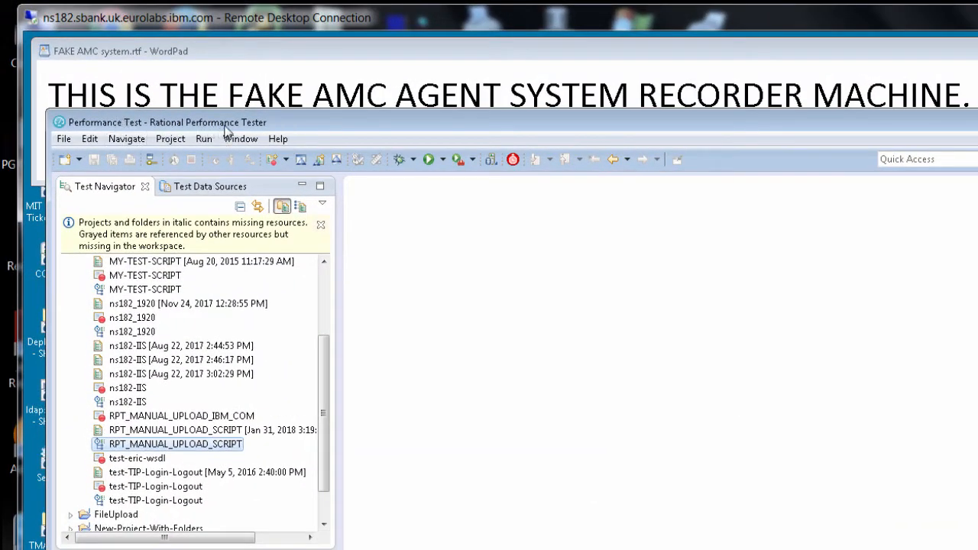
pyautogui.click(278, 142)
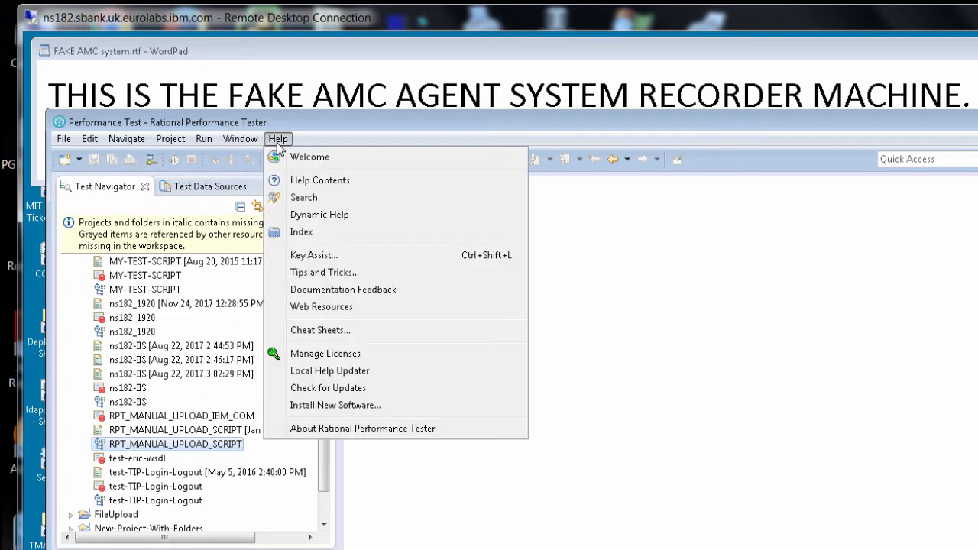
pyautogui.click(356, 429)
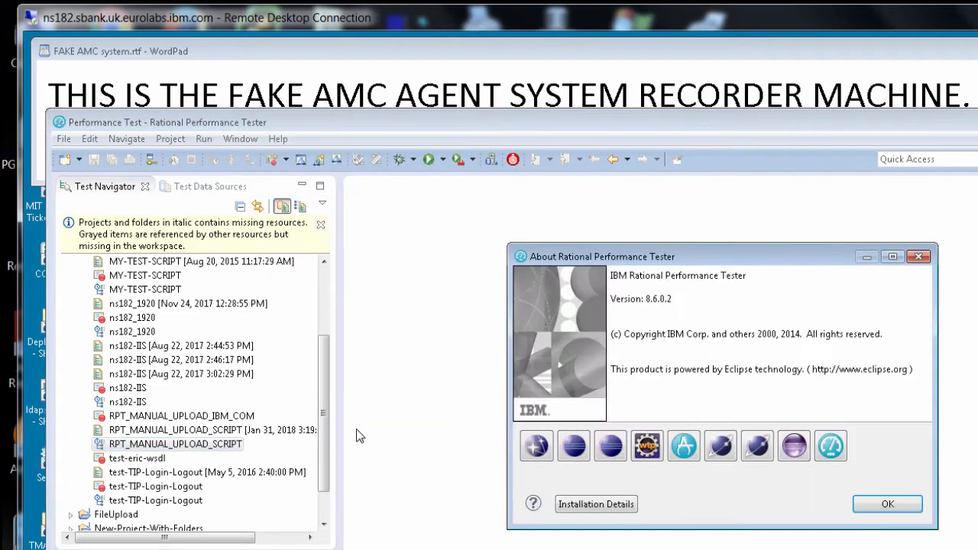
pyautogui.click(600, 509)
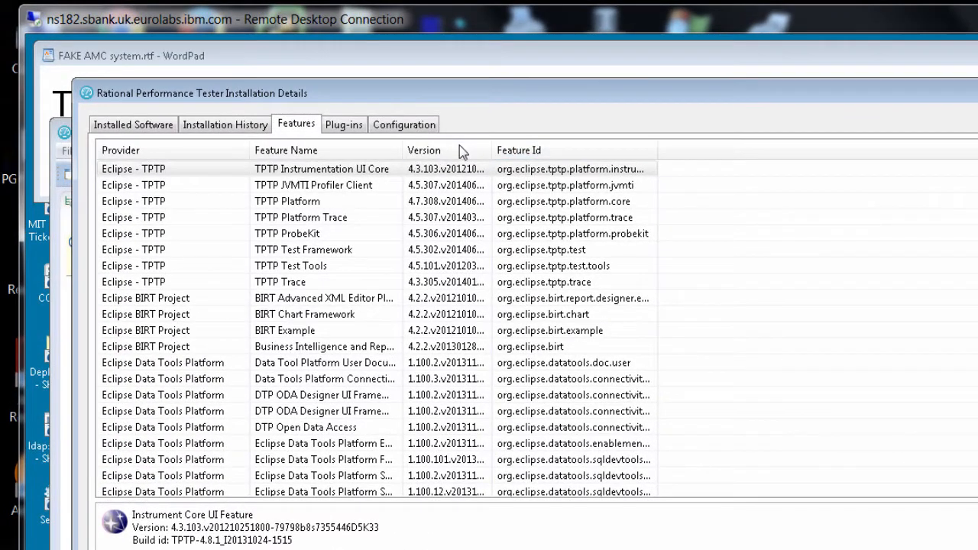
# Sort the installed features by version, select the ITCAM for Transactions feature and widen the Feature Id column to show its full ID.
pyautogui.click(423, 135)
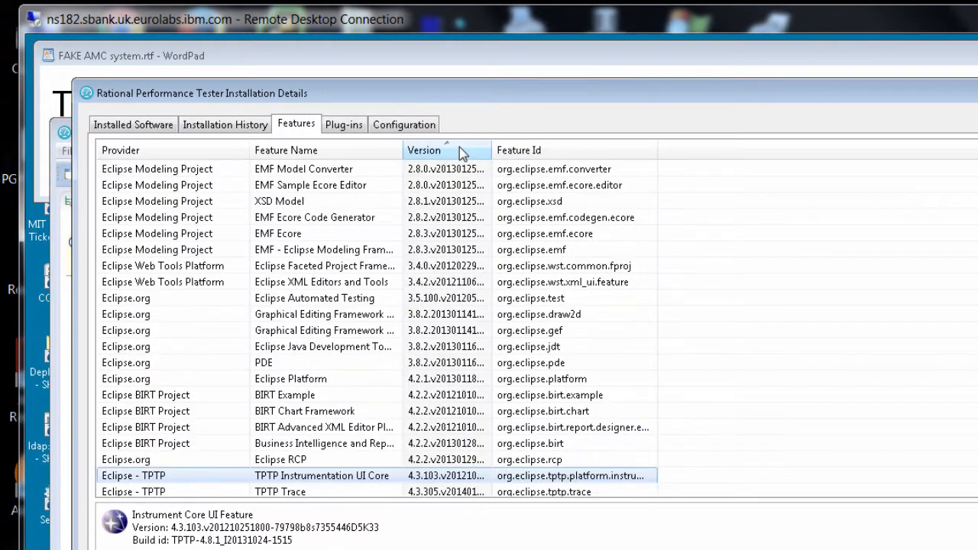
pyautogui.scroll(-4, 374, 320)
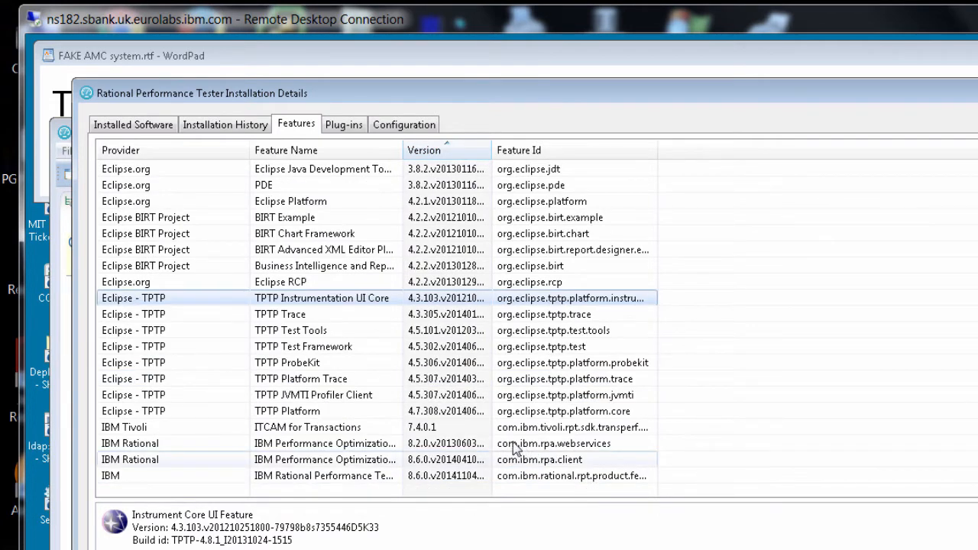
pyautogui.click(449, 435)
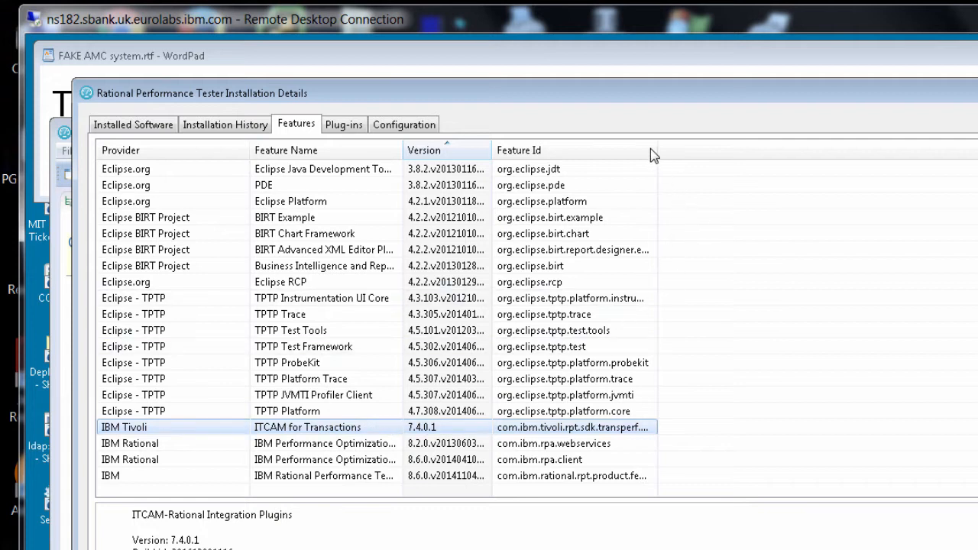
pyautogui.moveTo(657, 149); pyautogui.dragTo(759, 155)
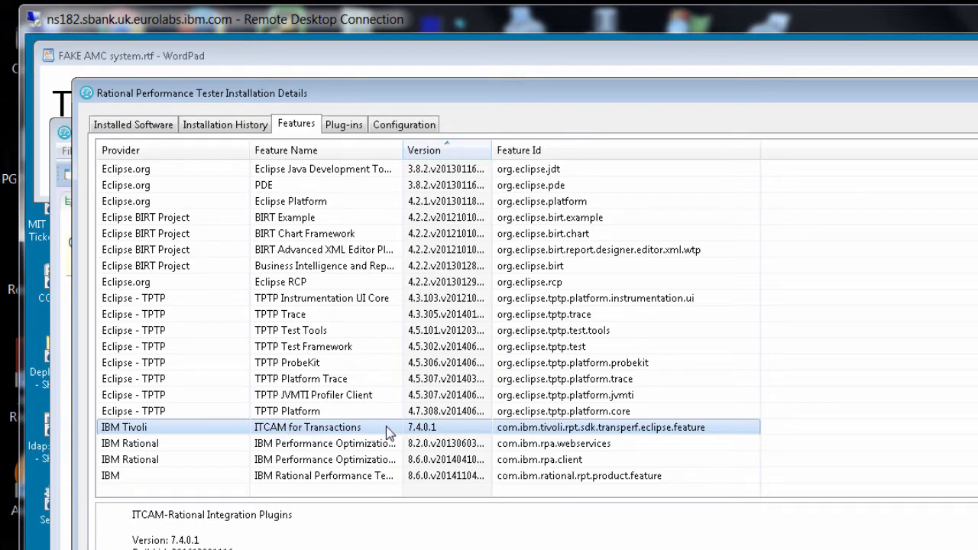
# List the installed plug-ins sorted by version, locate the IBM Tivoli ITCAM entries and widen the Plug-in Id column.
pyautogui.click(349, 131)
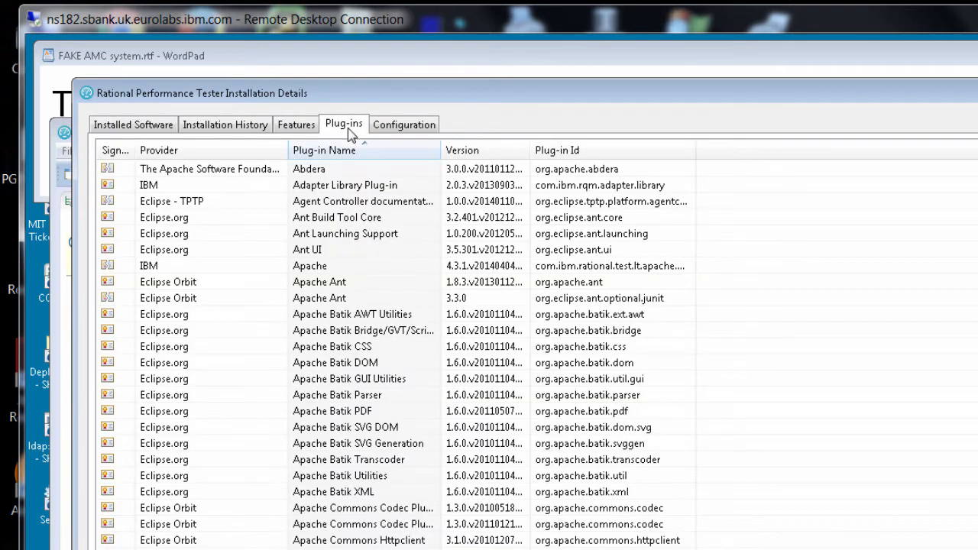
pyautogui.click(486, 155)
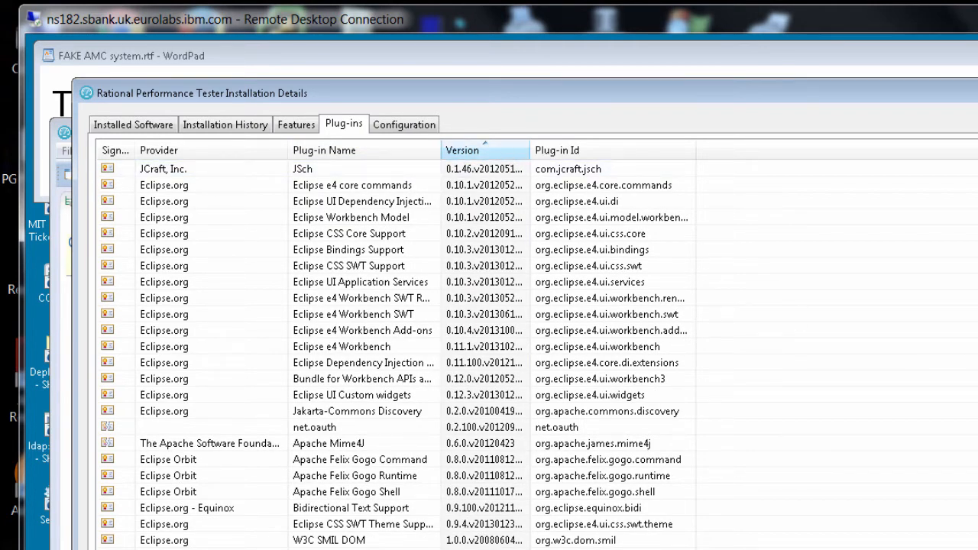
pyautogui.scroll(-20, 489, 344)
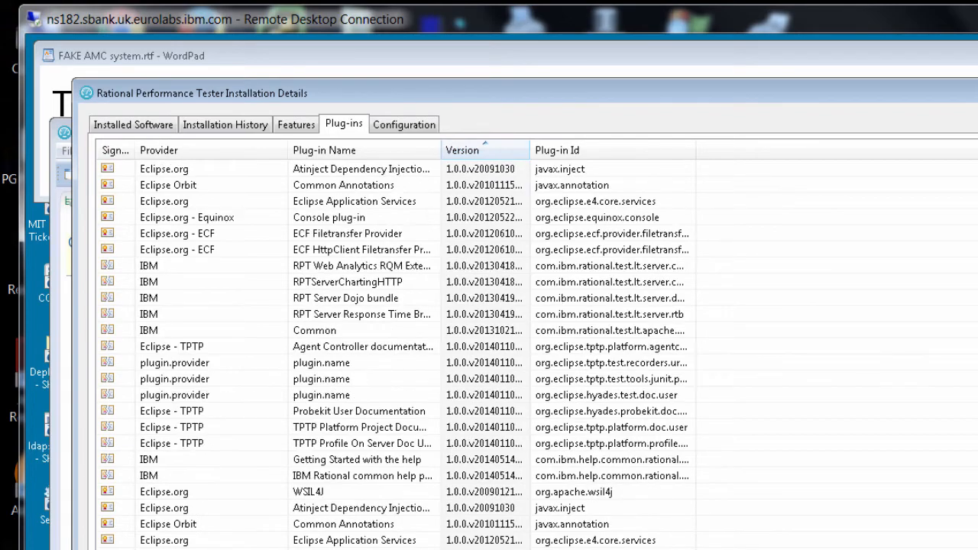
pyautogui.scroll(-20, 489, 343)
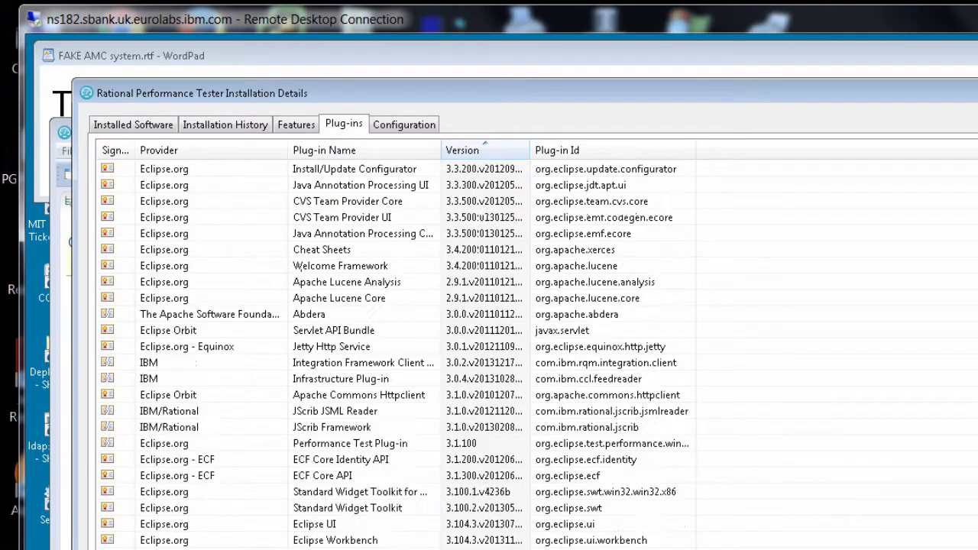
pyautogui.scroll(-20, 489, 344)
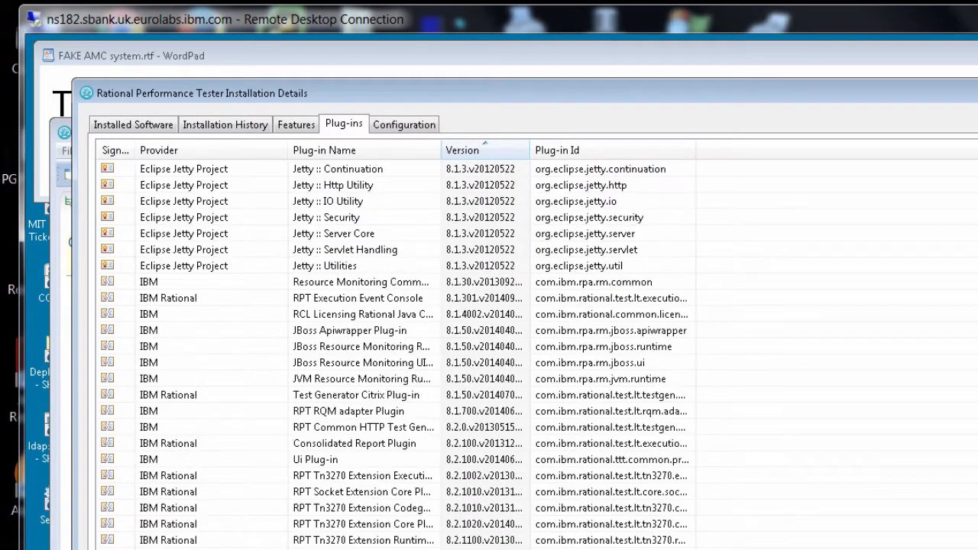
pyautogui.scroll(10, 489, 344)
pyautogui.scroll(4, 489, 343)
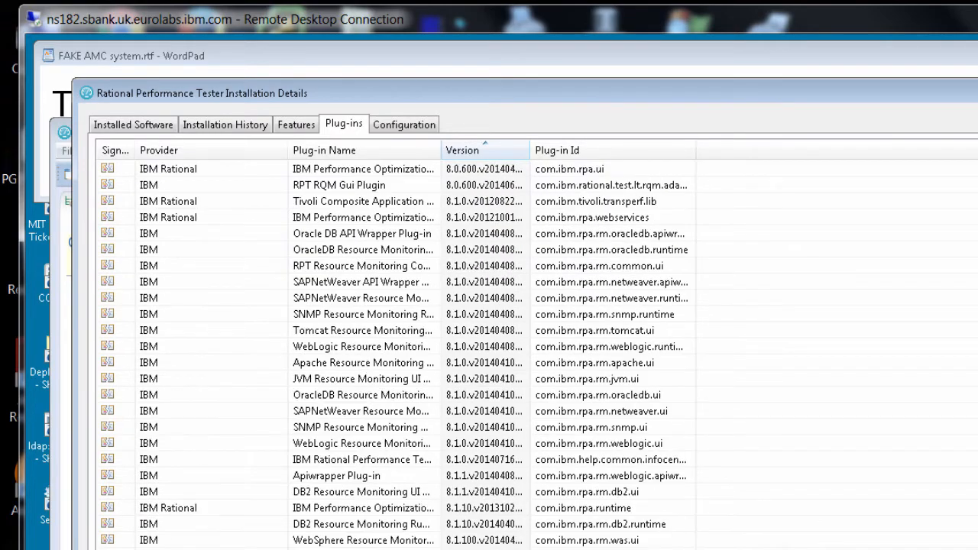
pyautogui.scroll(15, 403, 475)
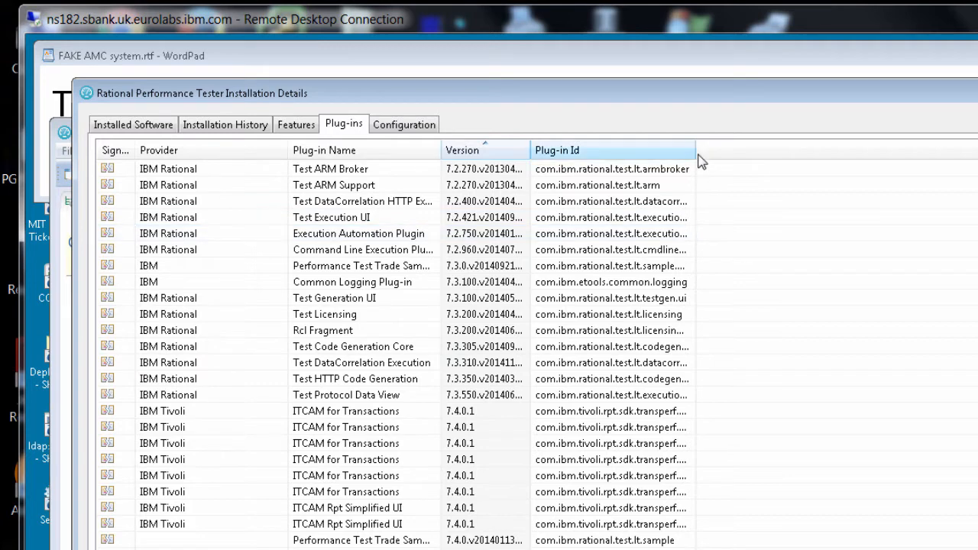
pyautogui.moveTo(697, 149); pyautogui.dragTo(846, 149)
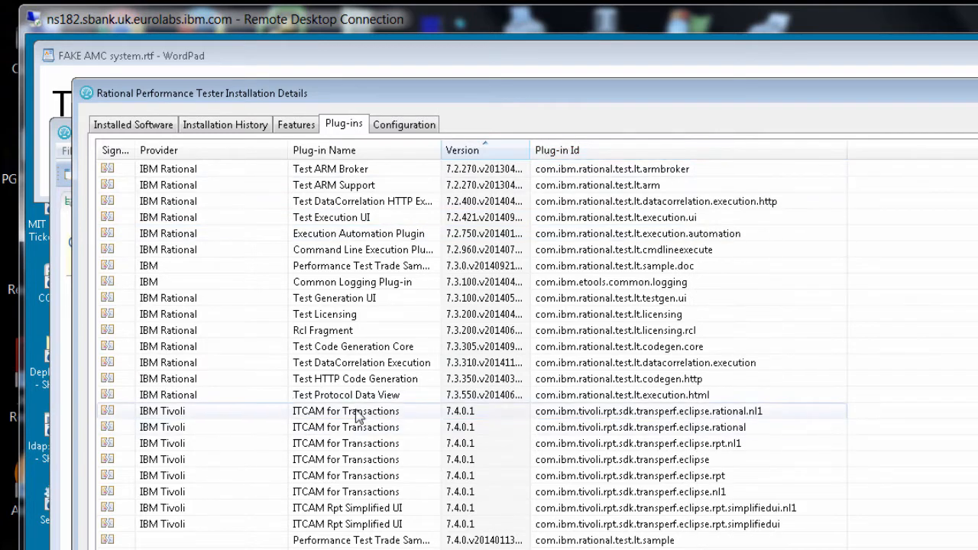
# Check the first five ITCAM for Transactions plug-in entries one by one, then close the installation details and About dialogs.
pyautogui.click(358, 413)
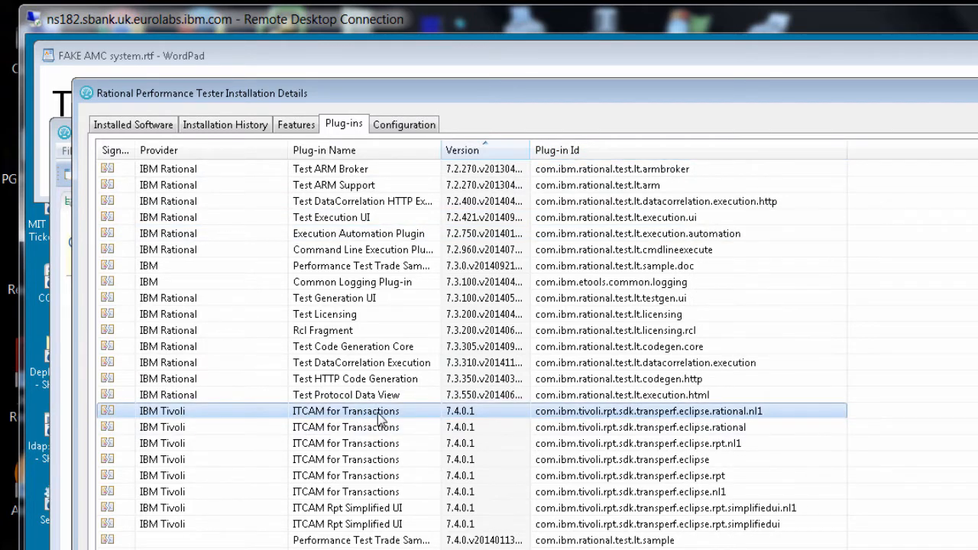
pyautogui.click(391, 433)
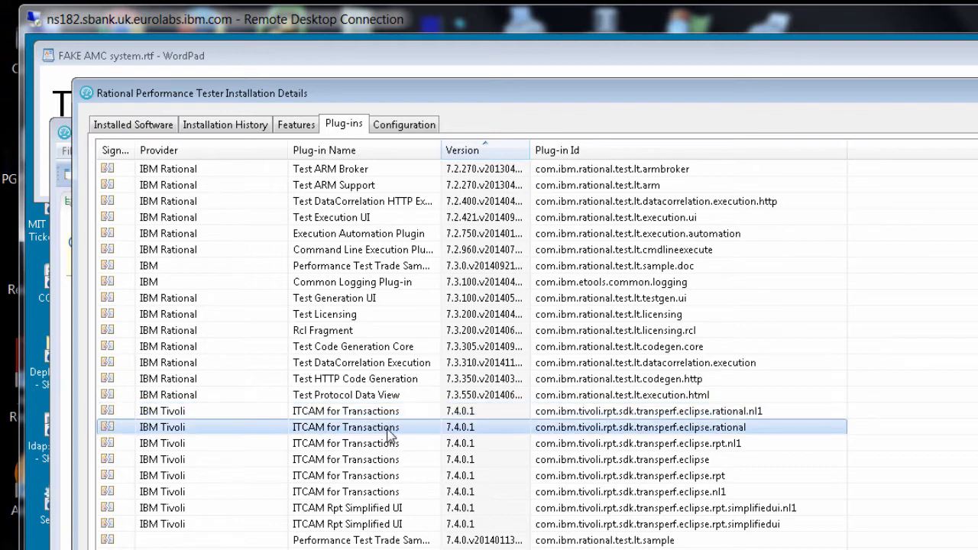
pyautogui.click(389, 447)
pyautogui.click(391, 461)
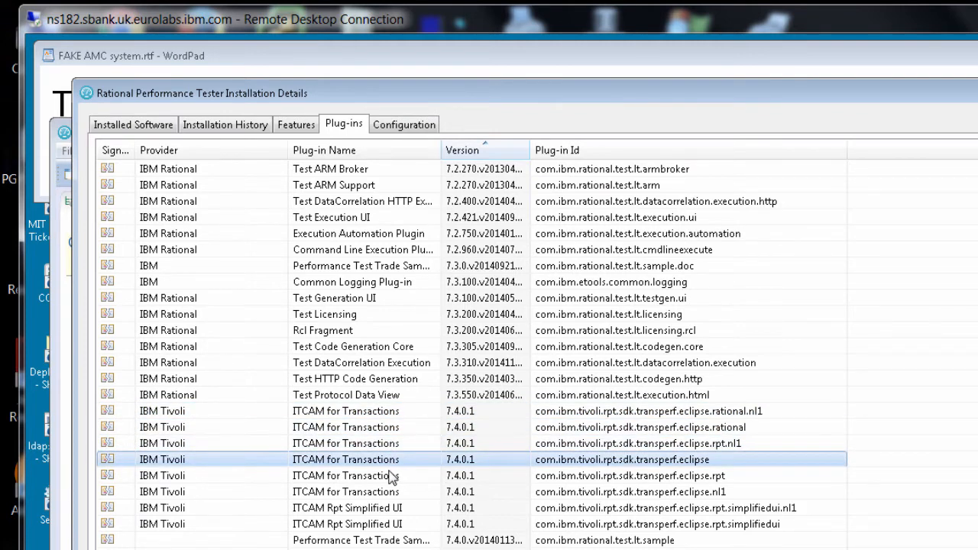
pyautogui.click(392, 476)
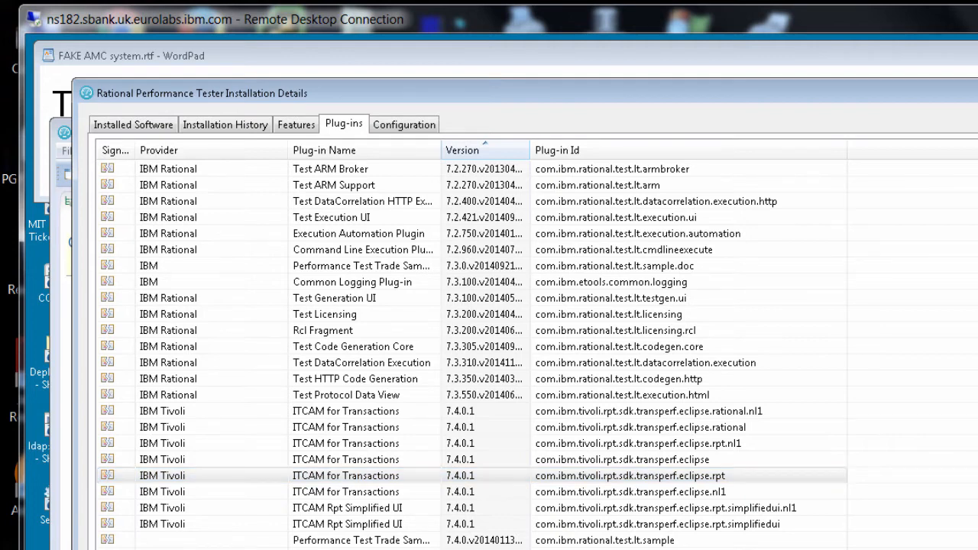
pyautogui.press('Escape')
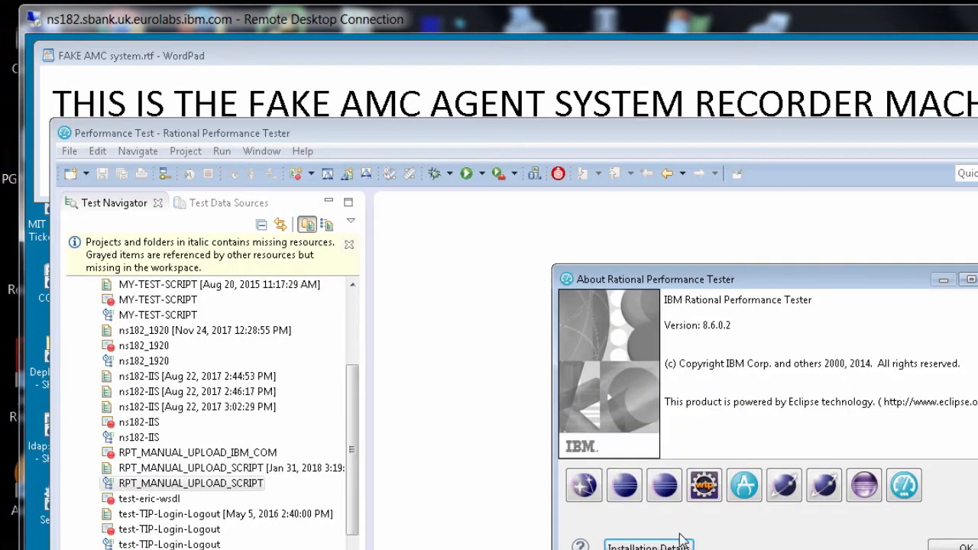
pyautogui.click(966, 545)
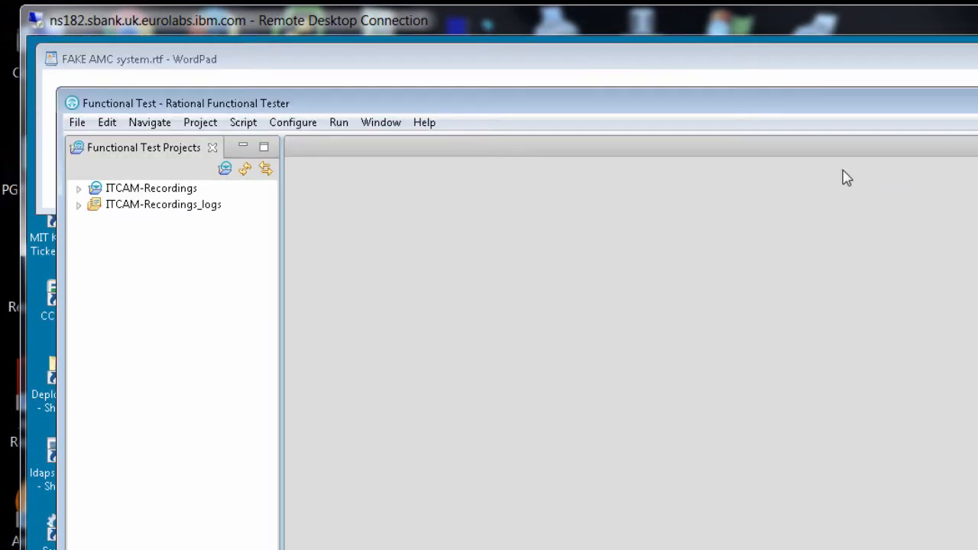
# In Rational Functional Tester, open the installation details from its About information.
pyautogui.click(425, 123)
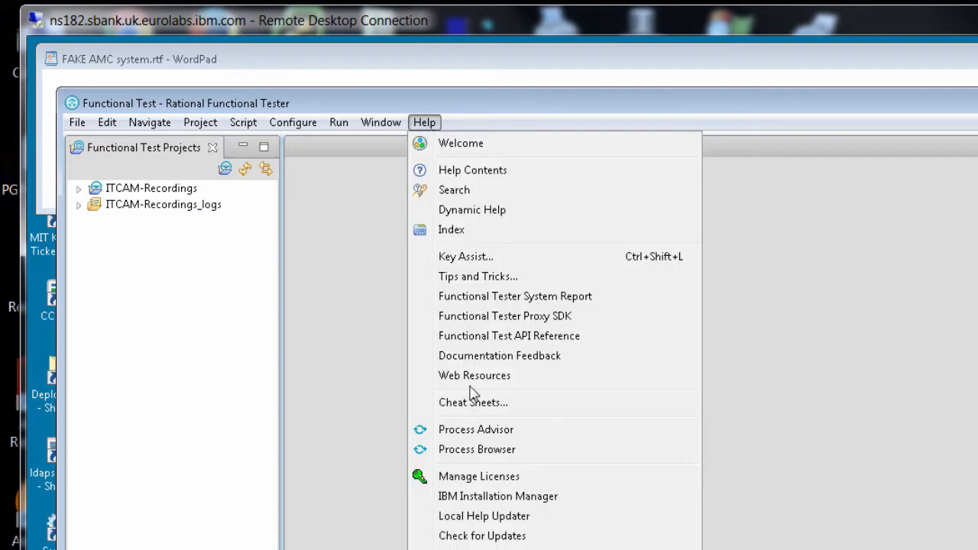
pyautogui.click(537, 549)
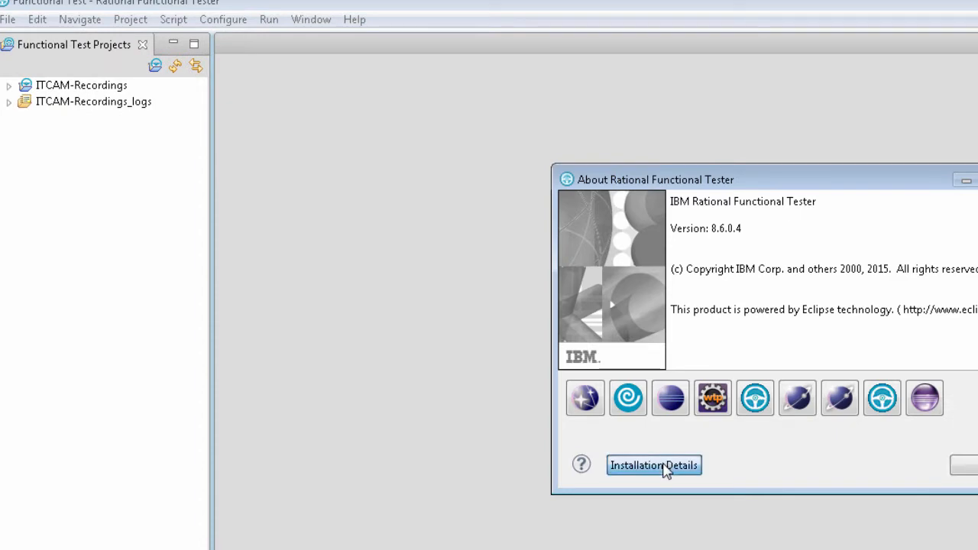
pyautogui.click(664, 468)
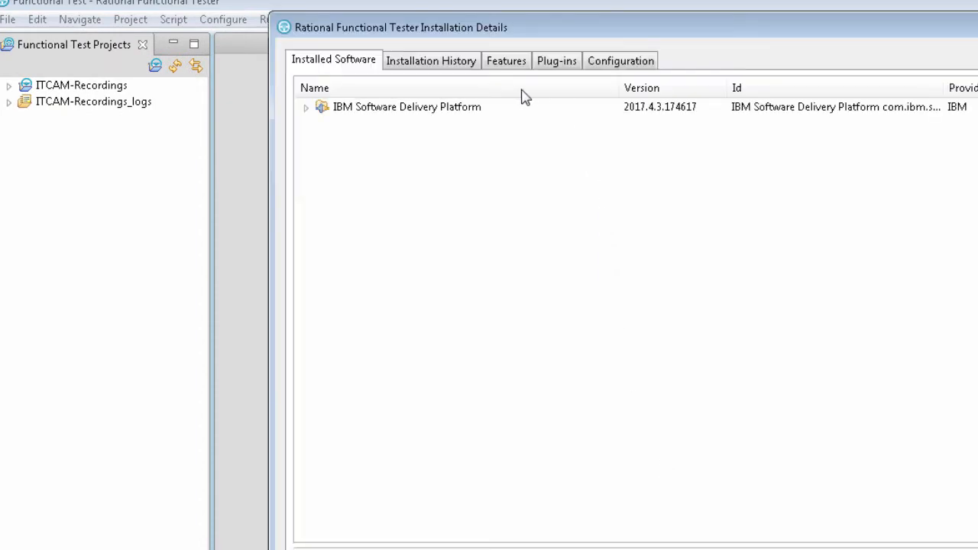
# Sort Functional Tester's features by version, select ITCAM for Transactions and widen the Feature Id column to show its full ID.
pyautogui.click(505, 65)
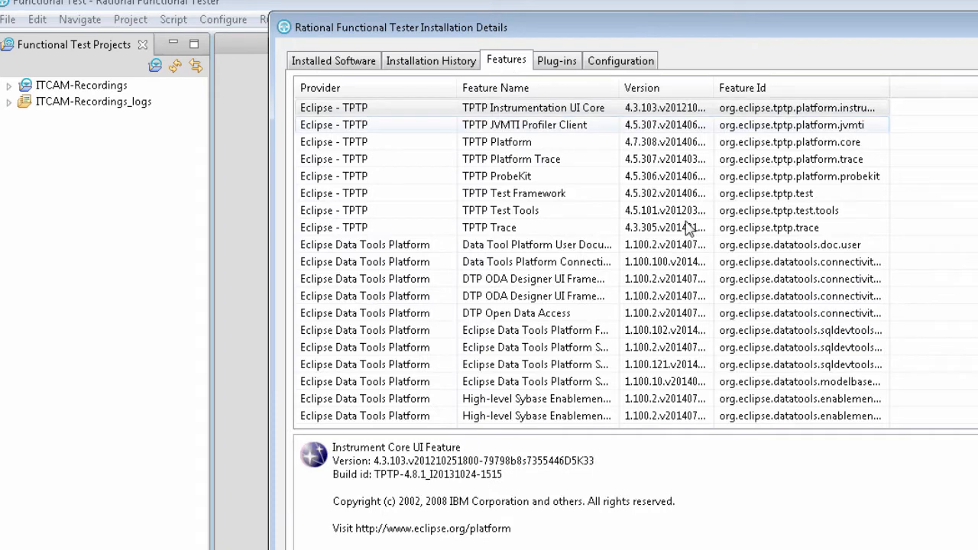
pyautogui.click(673, 89)
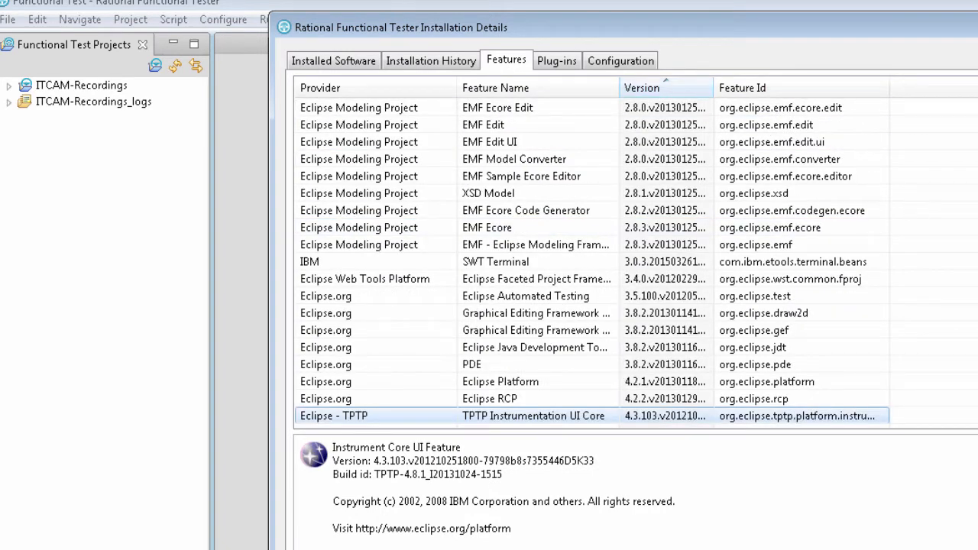
pyautogui.scroll(-6, 592, 260)
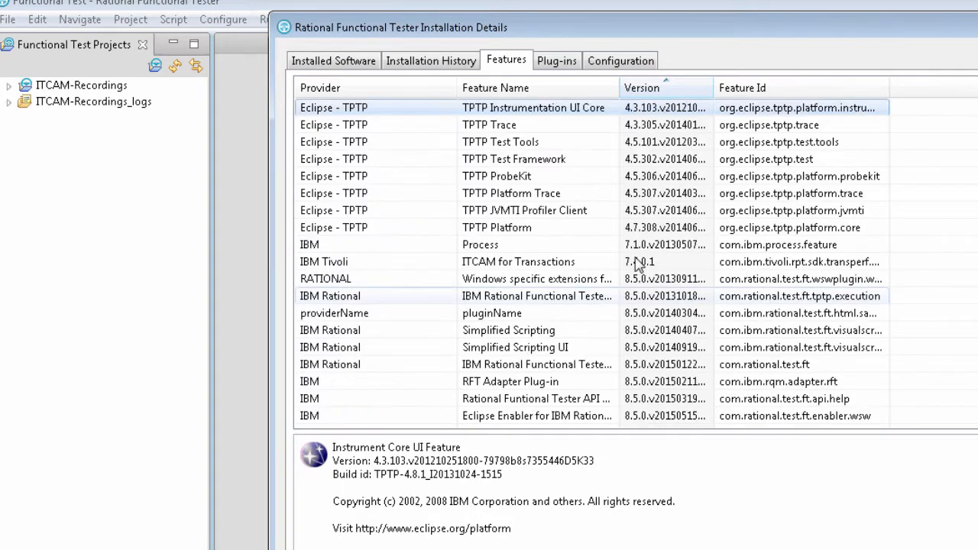
pyautogui.click(676, 263)
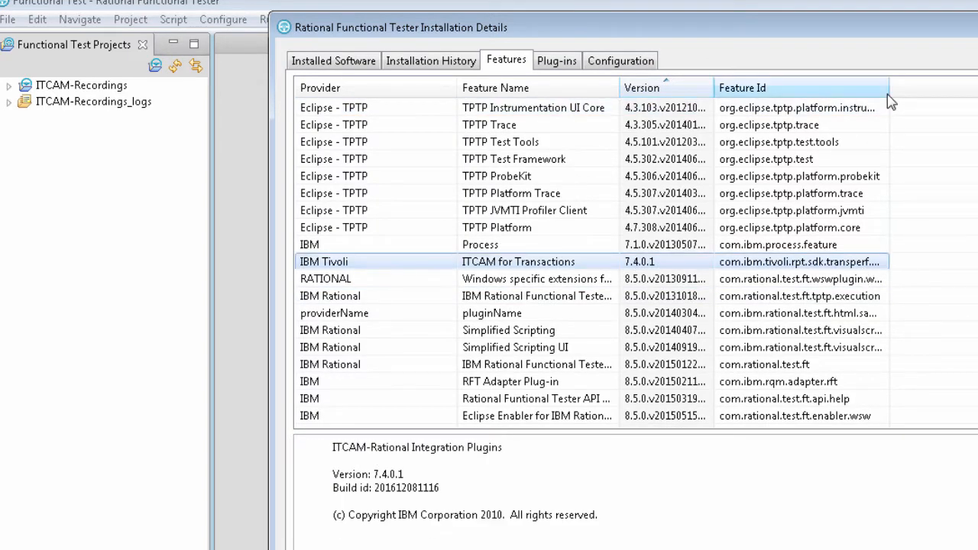
pyautogui.moveTo(887, 92); pyautogui.dragTo(964, 123)
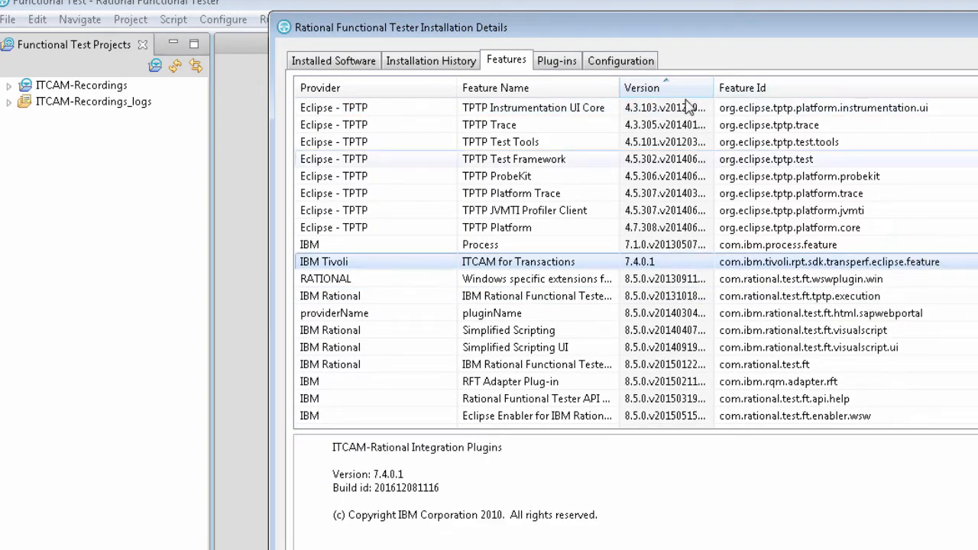
# Sort Functional Tester's plug-ins by version, reveal the full IDs of the ITCAM for Transactions entries, and close the installation details and About dialogs.
pyautogui.click(559, 63)
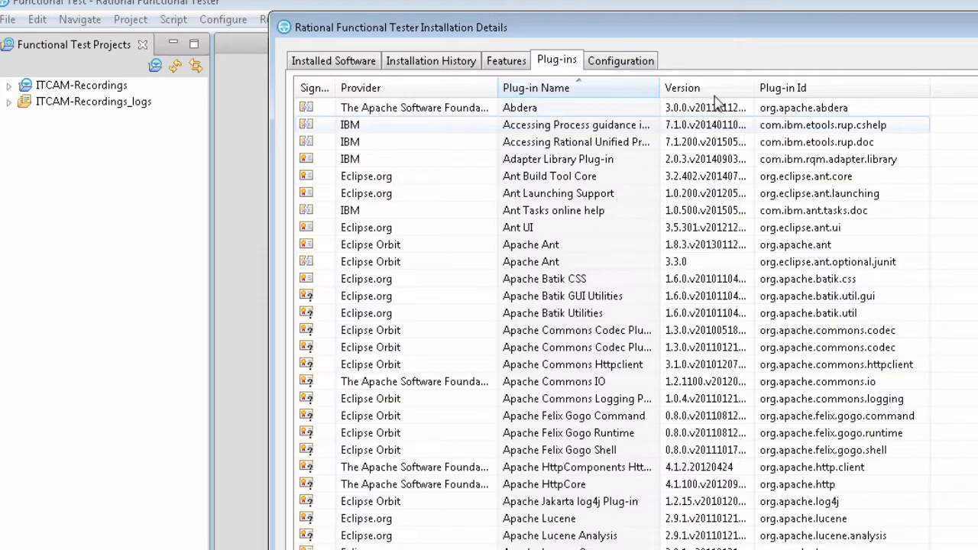
pyautogui.click(710, 88)
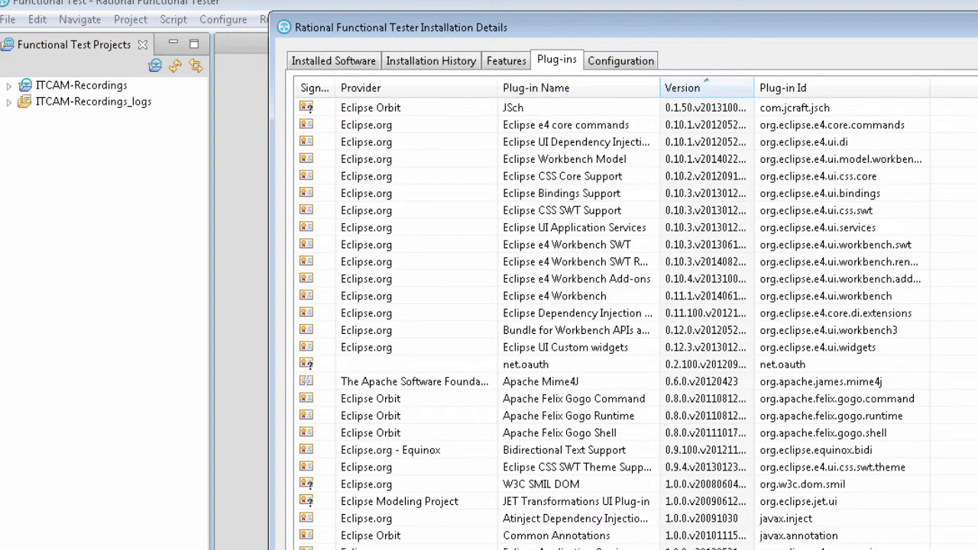
pyautogui.scroll(-20, 611, 317)
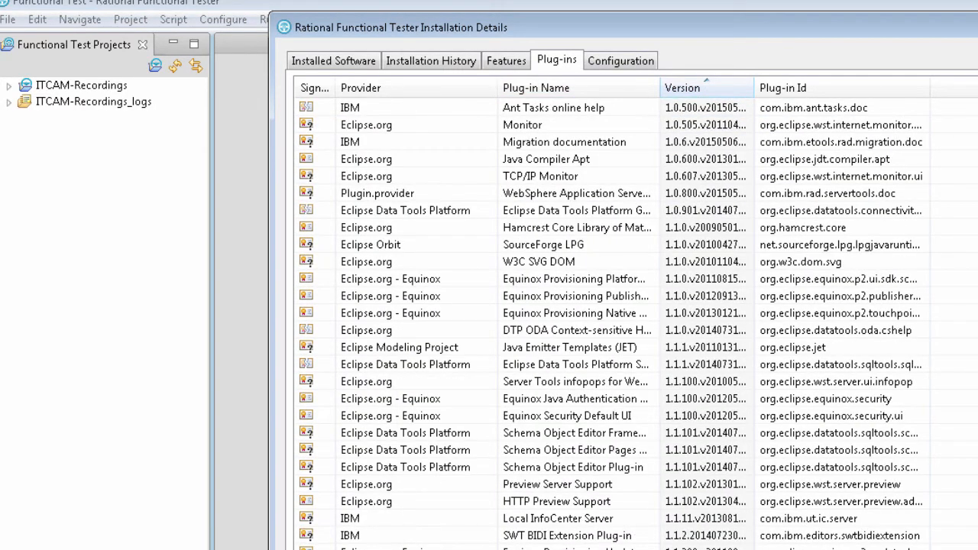
pyautogui.scroll(-20, 611, 317)
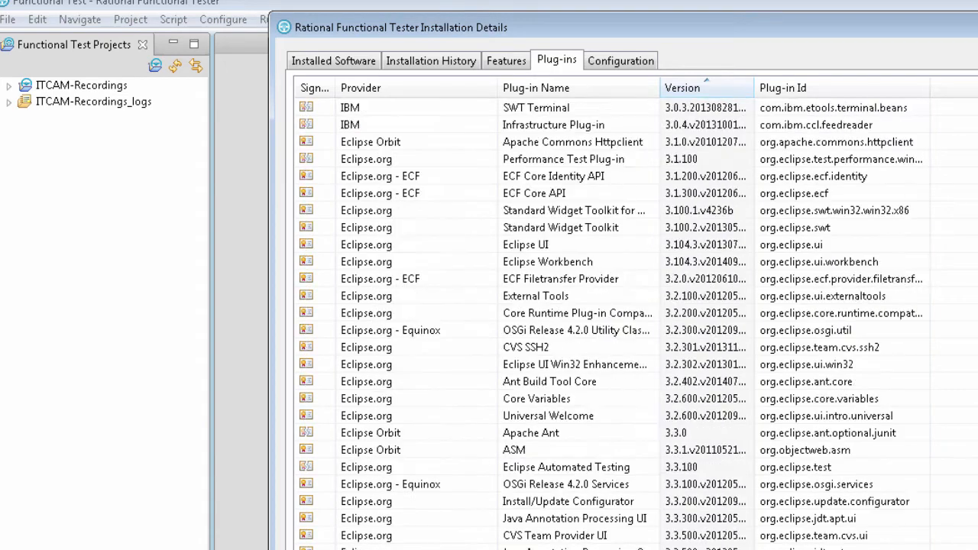
pyautogui.scroll(-10, 611, 317)
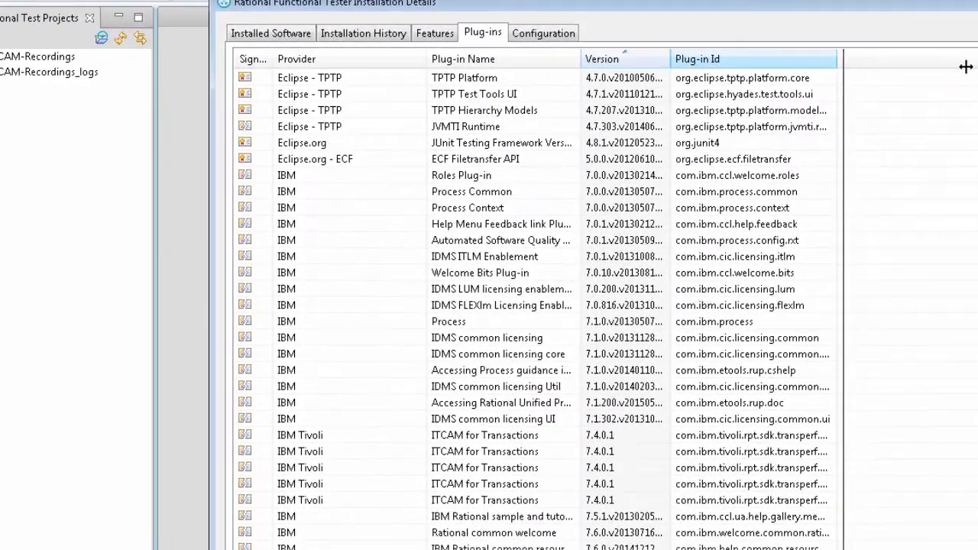
pyautogui.moveTo(838, 61); pyautogui.dragTo(967, 68)
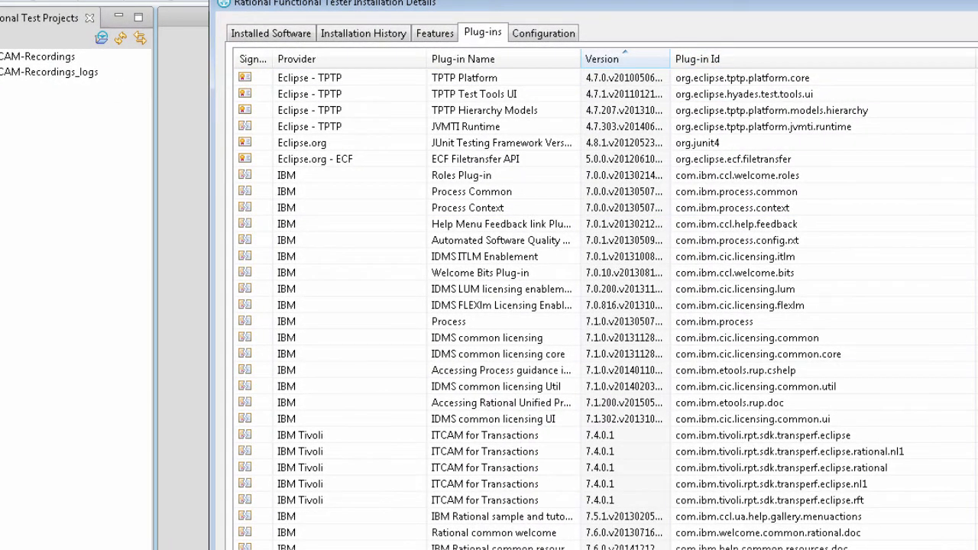
pyautogui.click(890, 549)
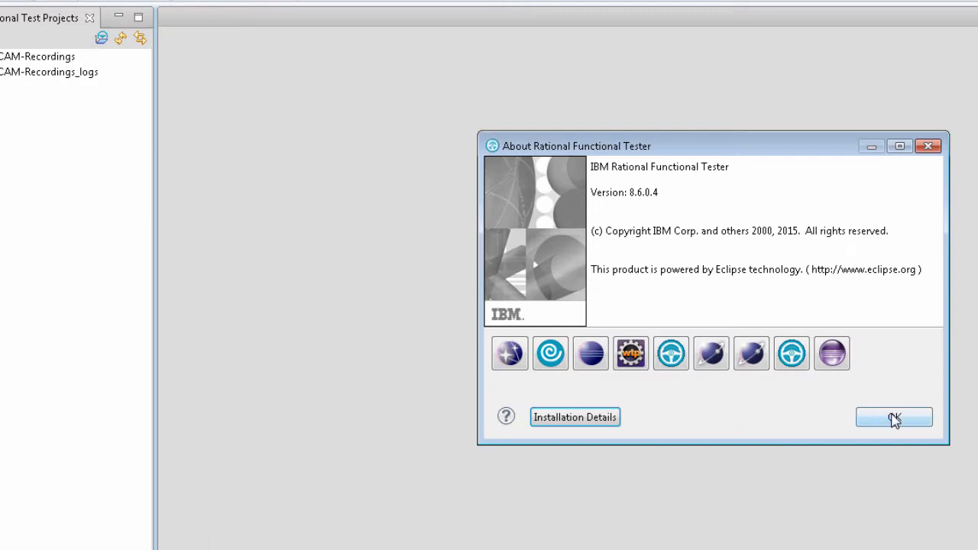
pyautogui.click(894, 419)
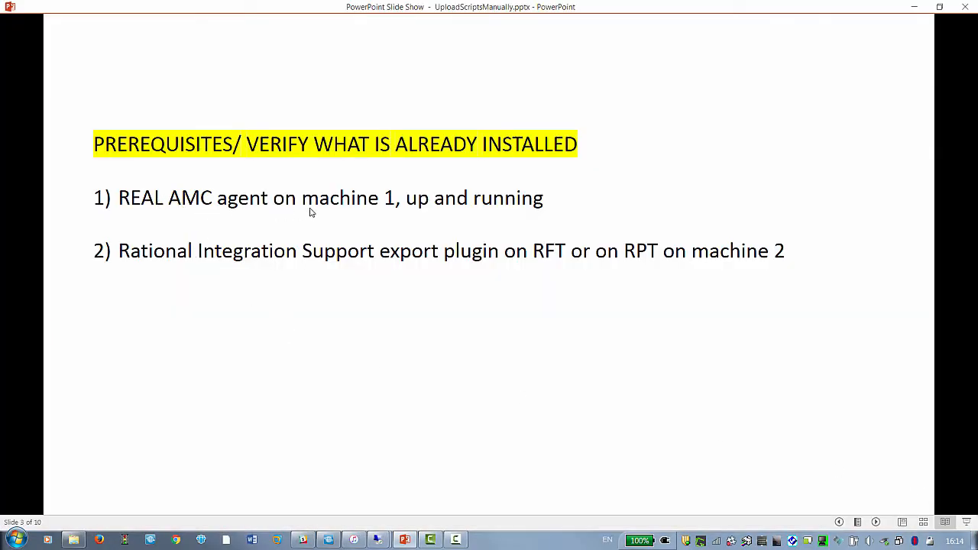
# Switch to the real AMC system ns180 and bring Manage Tivoli Enterprise Monitoring Services forward to check the ITCAM Console agent.
pyautogui.click(914, 7)
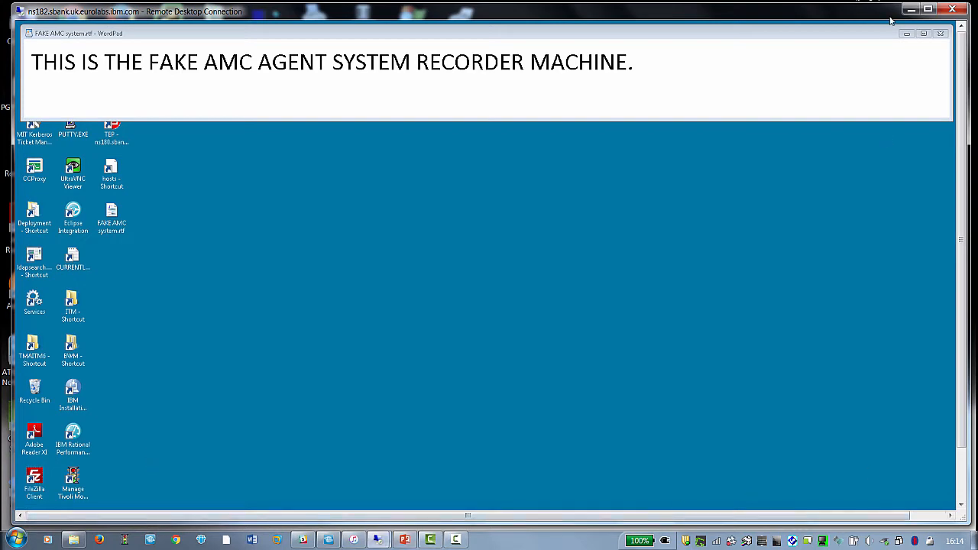
pyautogui.click(911, 9)
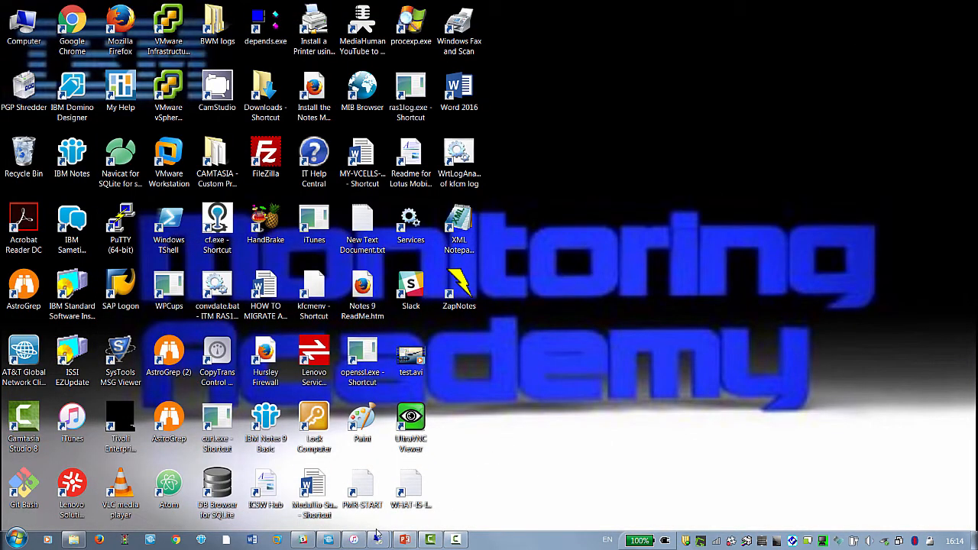
pyautogui.click(299, 441)
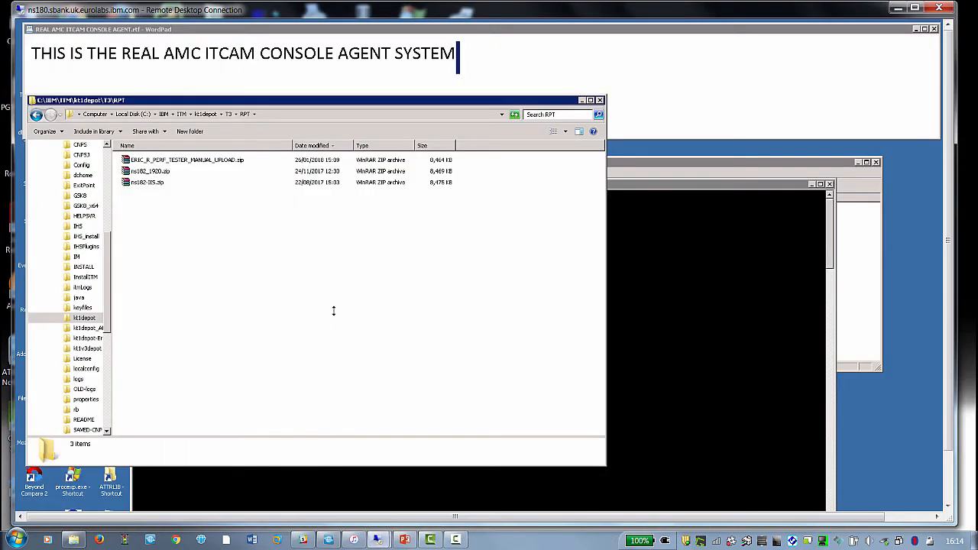
pyautogui.click(581, 100)
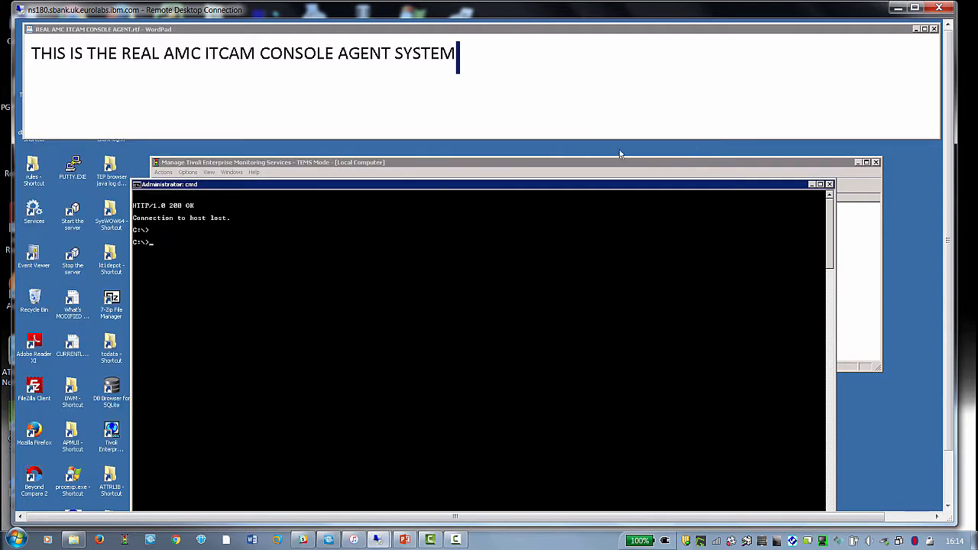
pyautogui.click(622, 163)
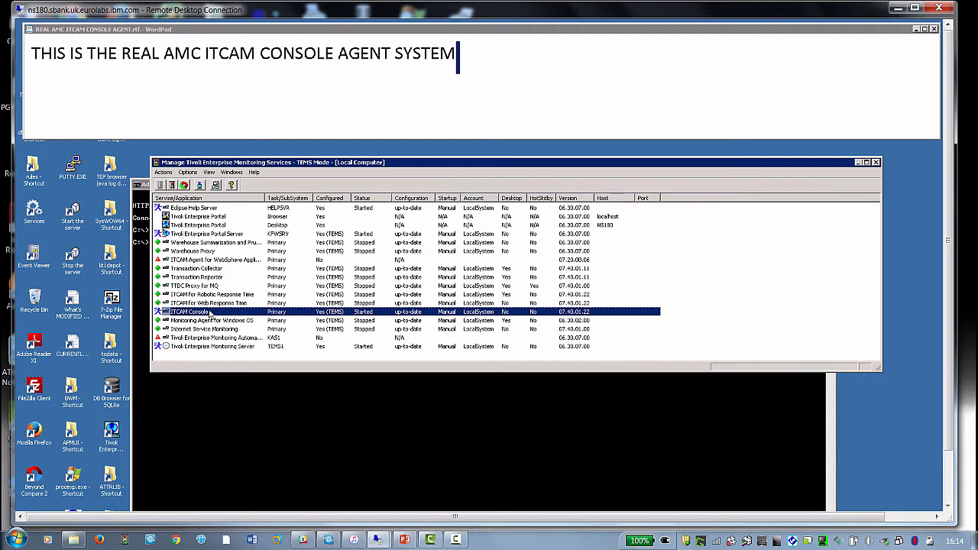
# From the command prompt on ns180, test the connection to the fake AMC agent with telnet ns182 1976, running the command twice.
pyautogui.click(310, 412)
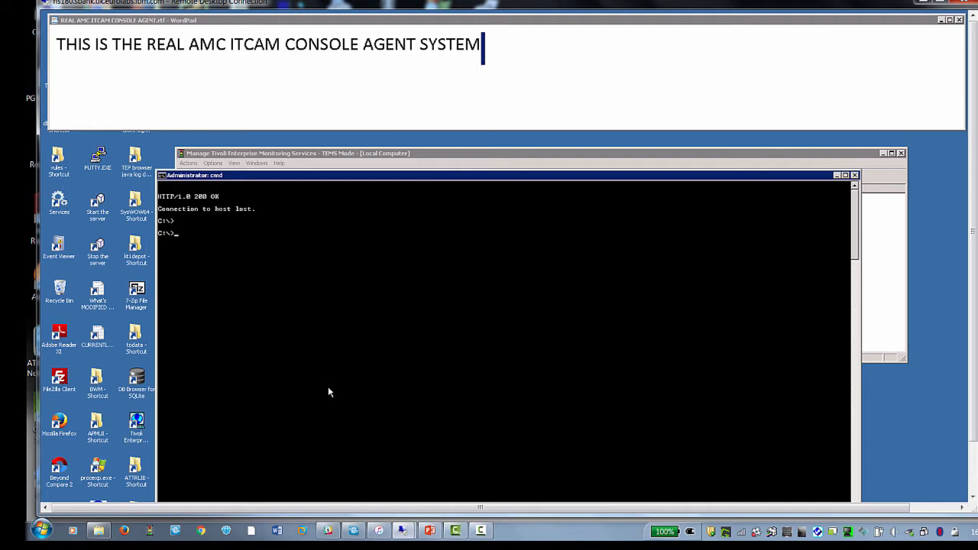
pyautogui.press('Up')
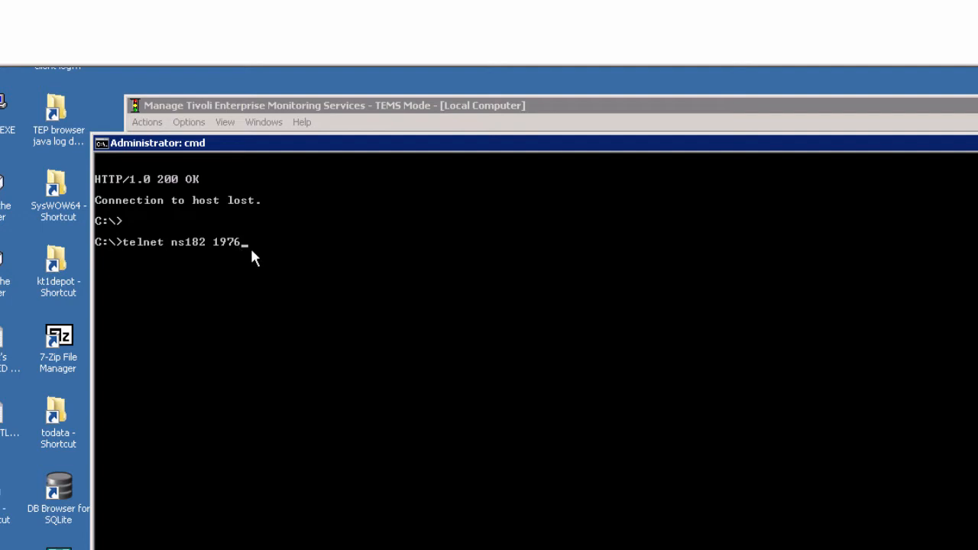
pyautogui.press('Return')
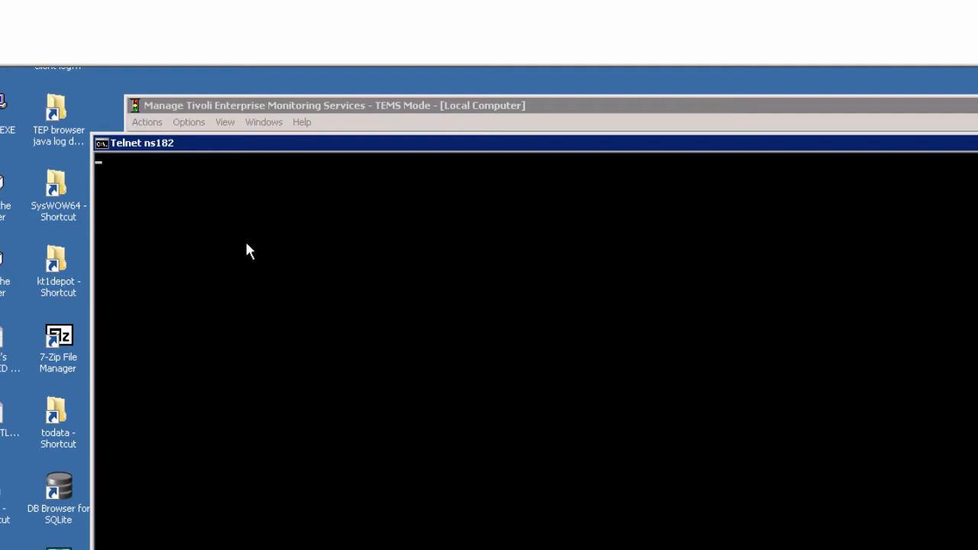
pyautogui.press('Return')
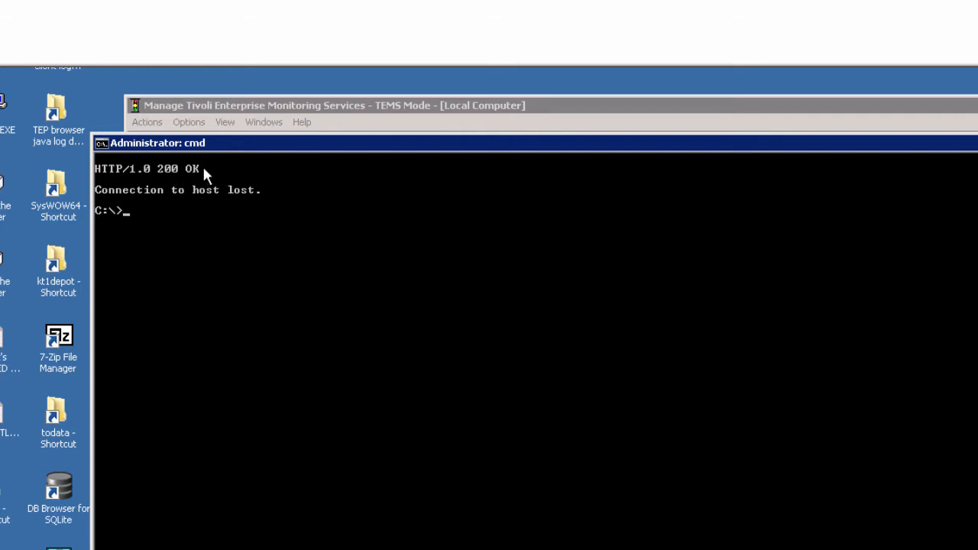
pyautogui.press('Up')
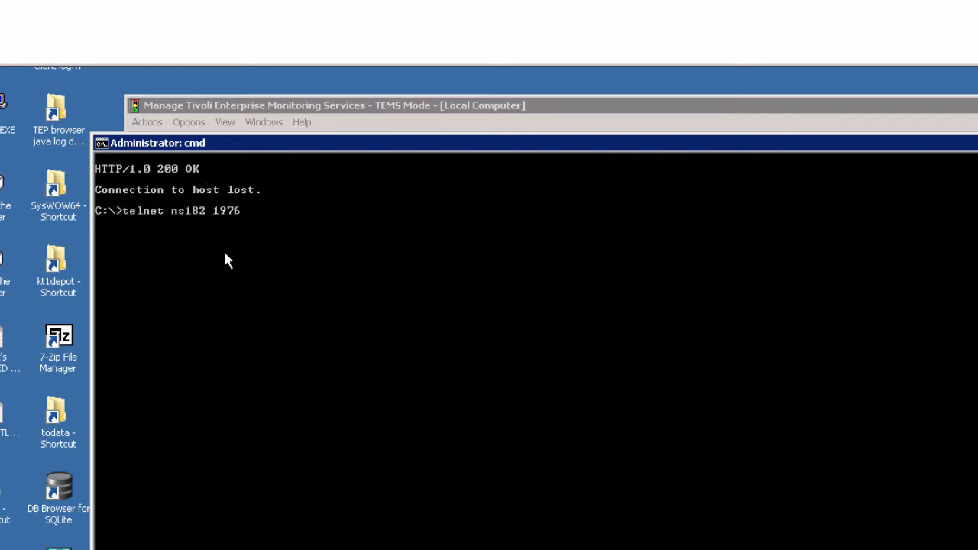
pyautogui.press('Return')
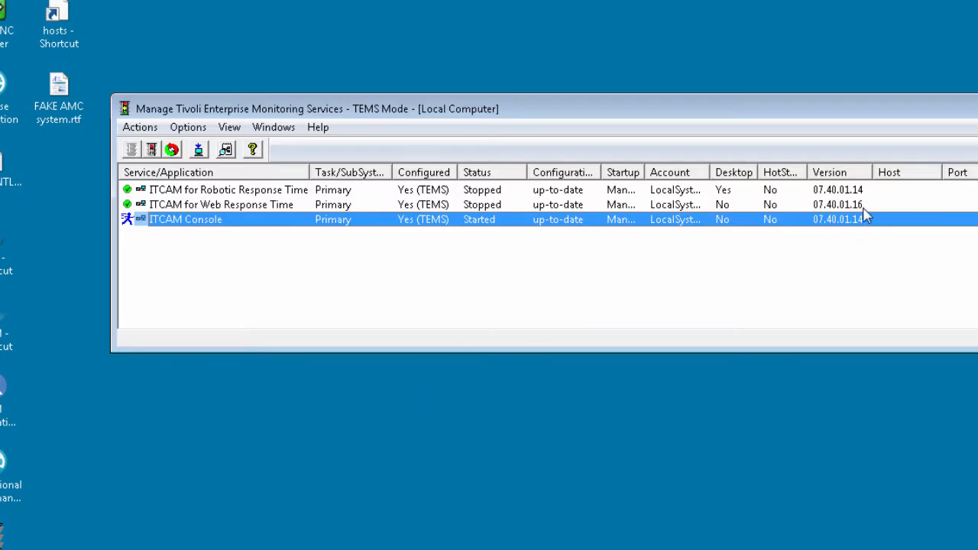
# Stop the ITCAM Console agent on the fake AMC machine ns182 and retest it from ns180 with telnet ns182 1976.
pyautogui.click(152, 151)
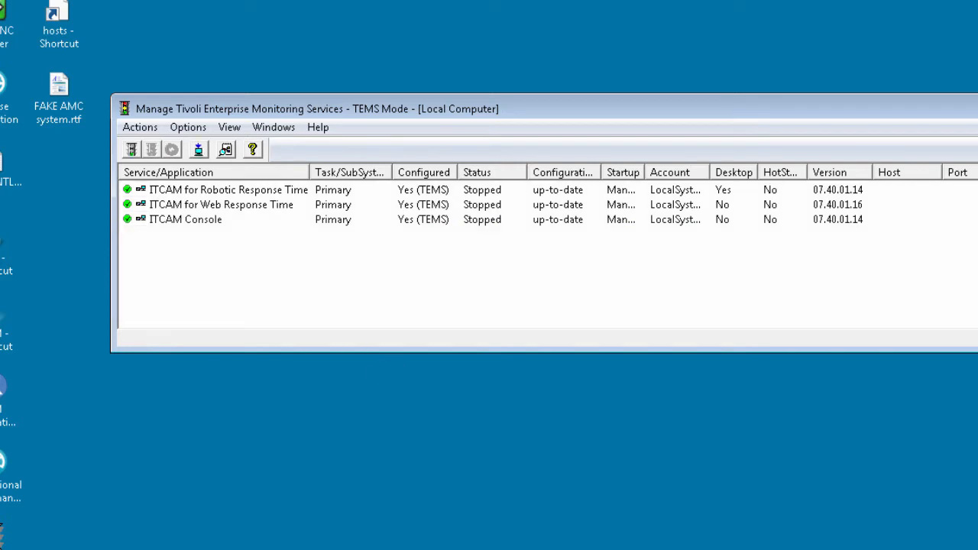
pyautogui.click(240, 225)
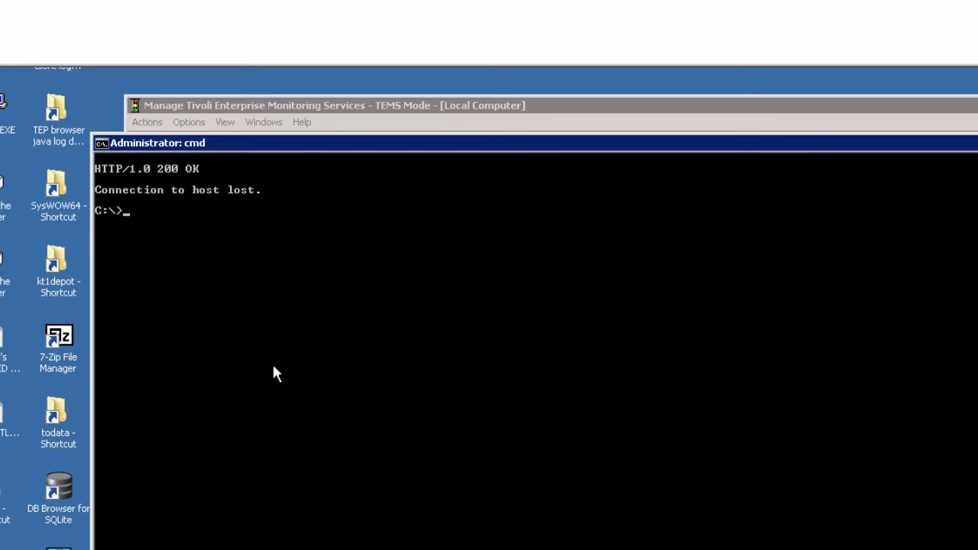
pyautogui.write('telnet ns182 1976')
pyautogui.press('Return')
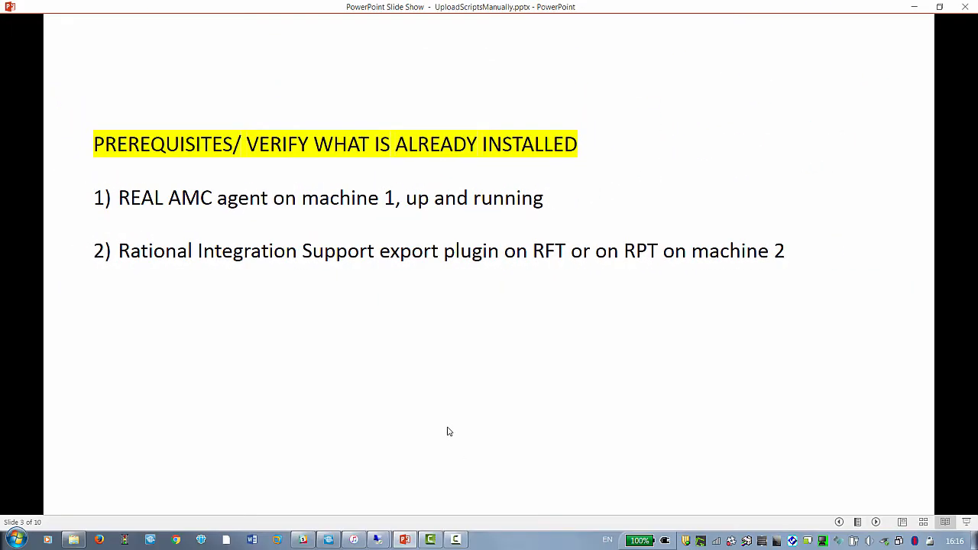
# Advance to slide 4, and on ns182 open the WINDOWS folder inside the extracted ITCAM_FOR_TRAN_7.4.0.1_RT_WINS_EN folder in install-images.
pyautogui.click(449, 430)
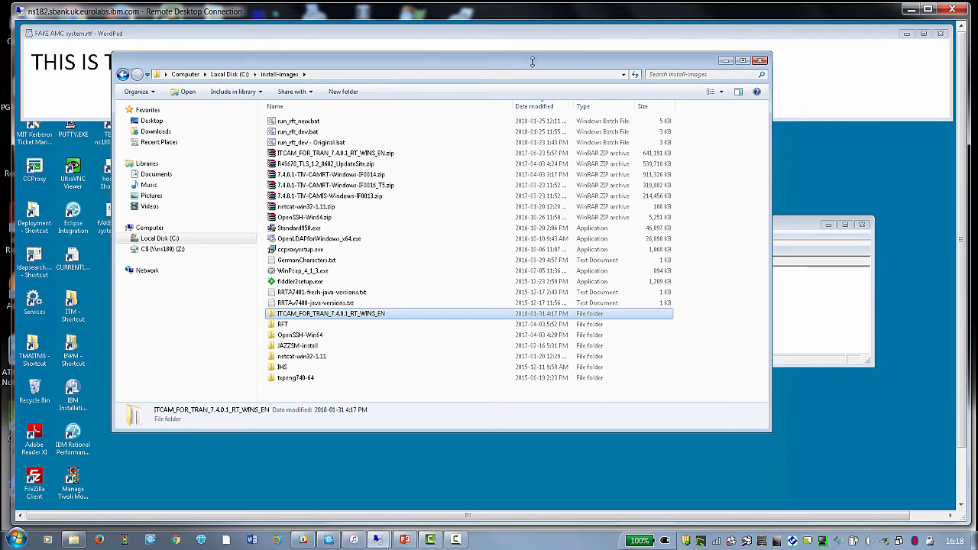
pyautogui.moveTo(533, 67); pyautogui.dragTo(532, 85)
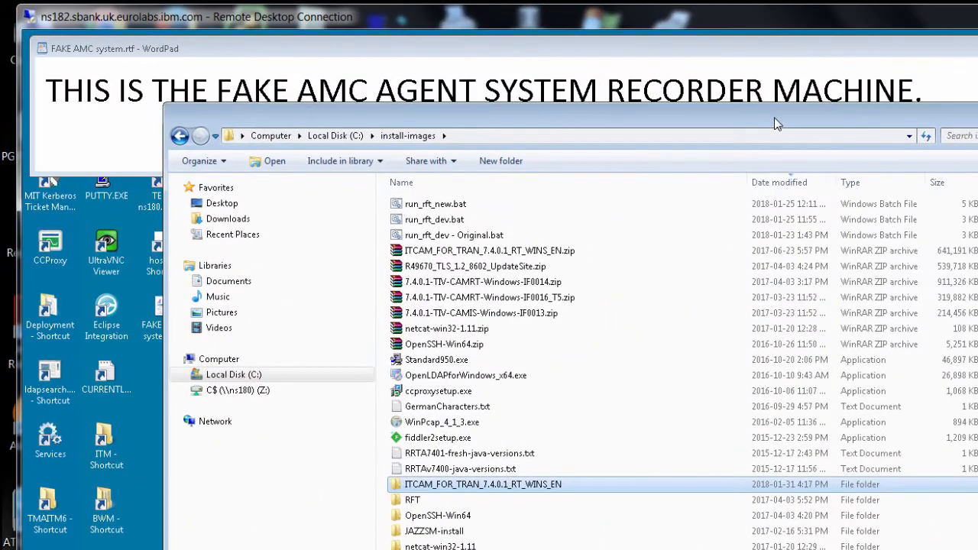
pyautogui.moveTo(775, 123); pyautogui.dragTo(775, 136)
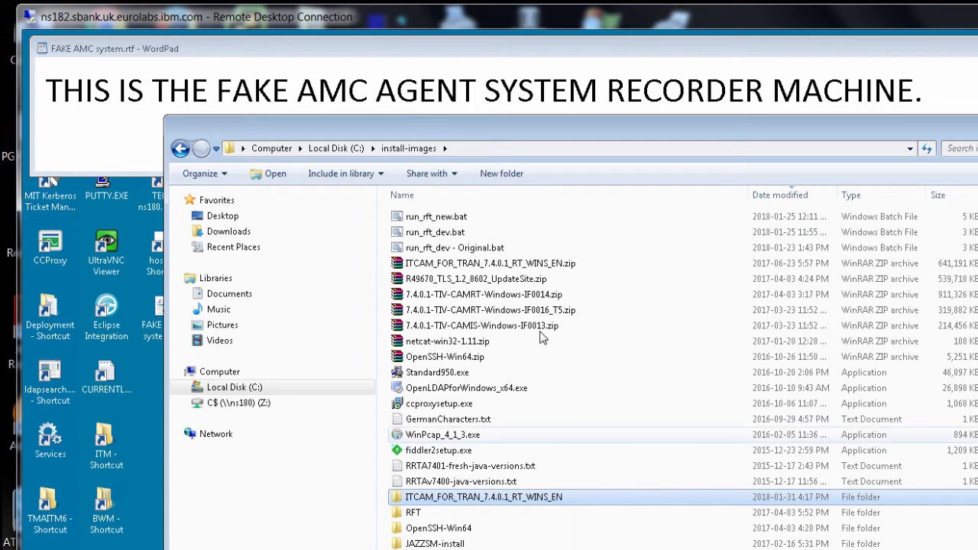
pyautogui.click(554, 269)
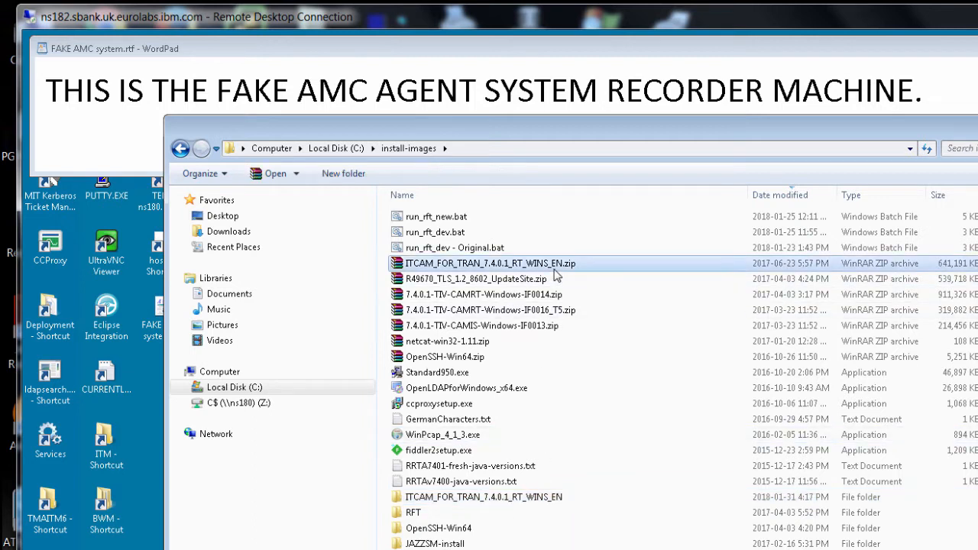
pyautogui.doubleClick(545, 501)
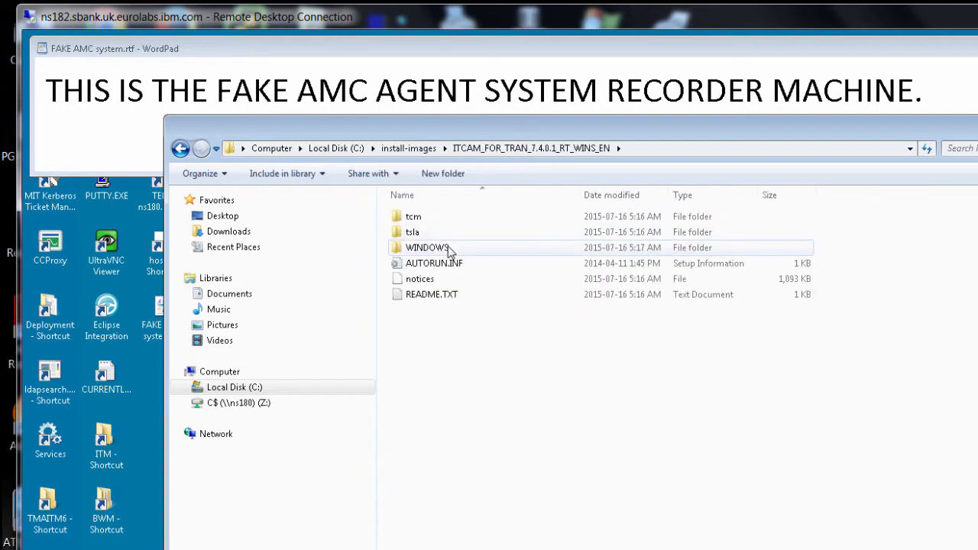
pyautogui.doubleClick(431, 253)
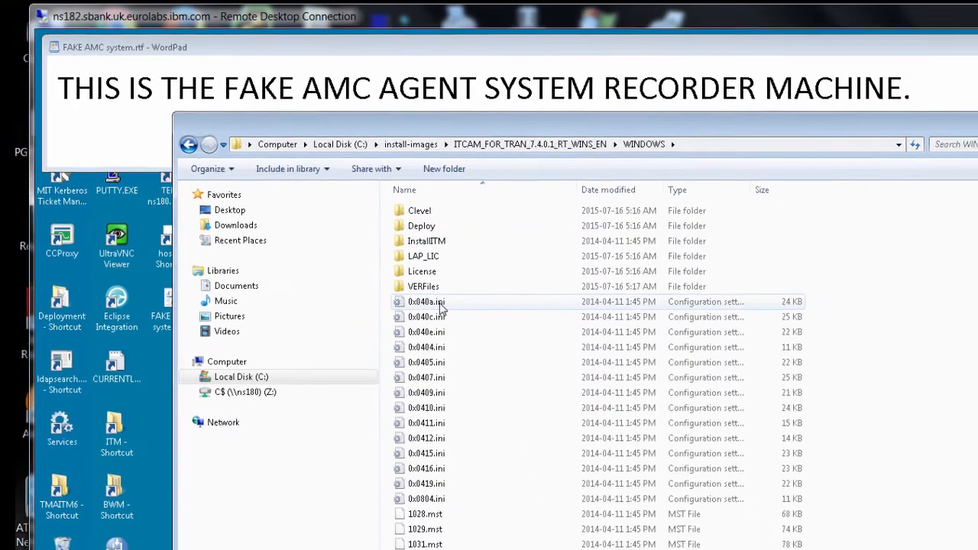
# Locate setup.exe in the WINDOWS folder, view its Run as administrator option and dismiss it without launching the installer.
pyautogui.press('s')
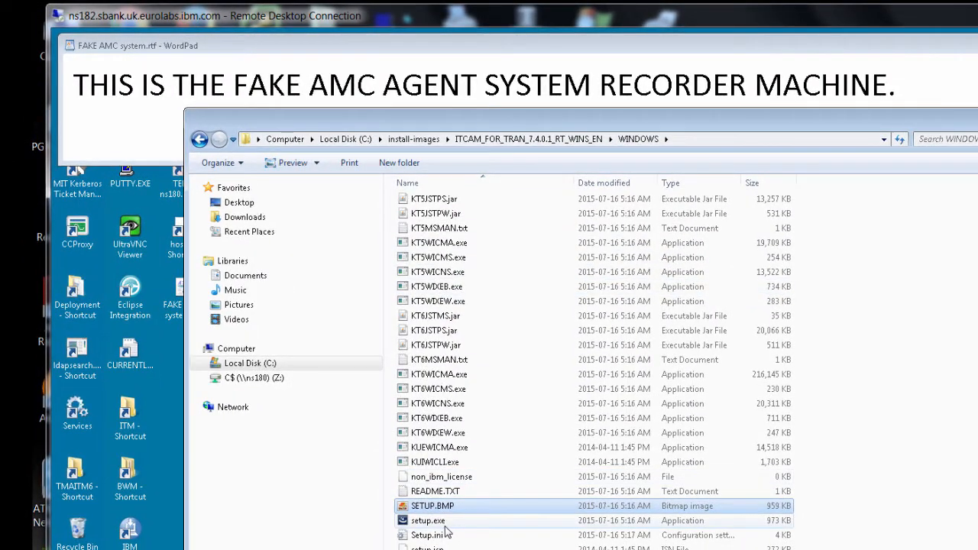
pyautogui.click(441, 525)
pyautogui.rightClick(441, 525)
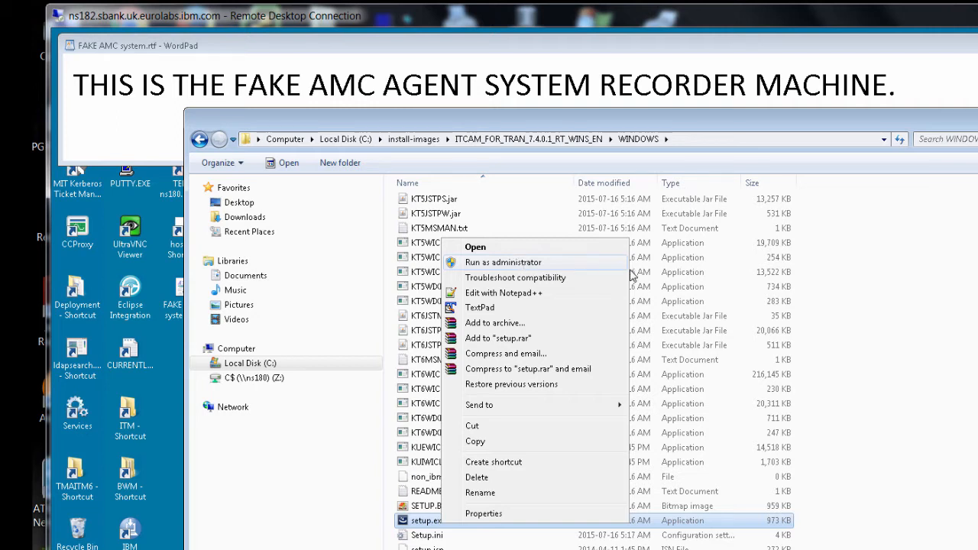
pyautogui.click(771, 548)
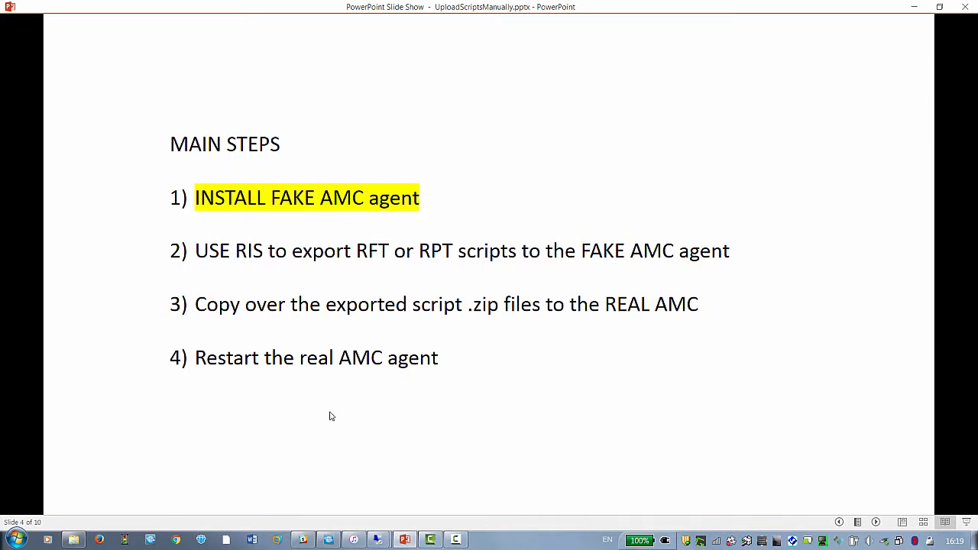
# Advance to slide 5 about exporting scripts with RIS, and switch to Rational Performance Tester on the ns182 remote desktop.
pyautogui.press('Right')
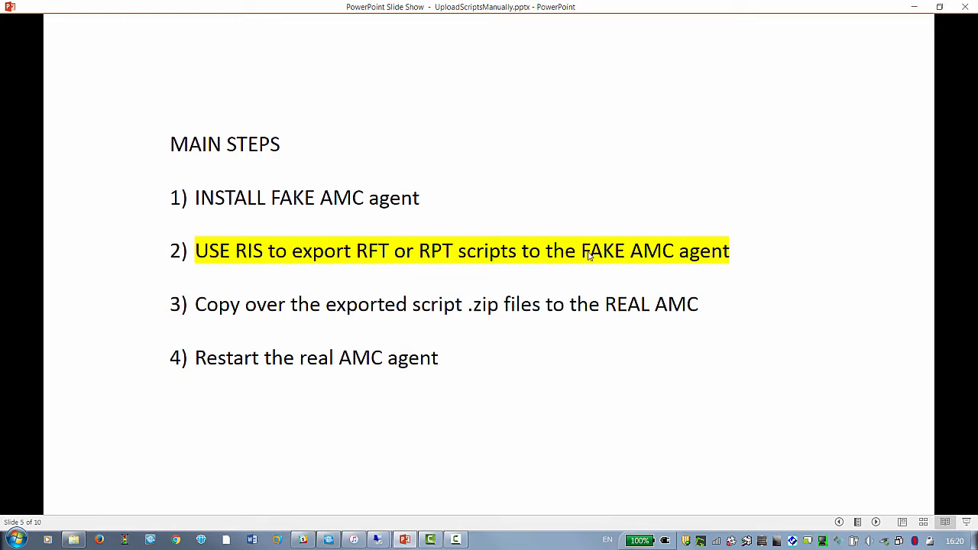
pyautogui.click(914, 9)
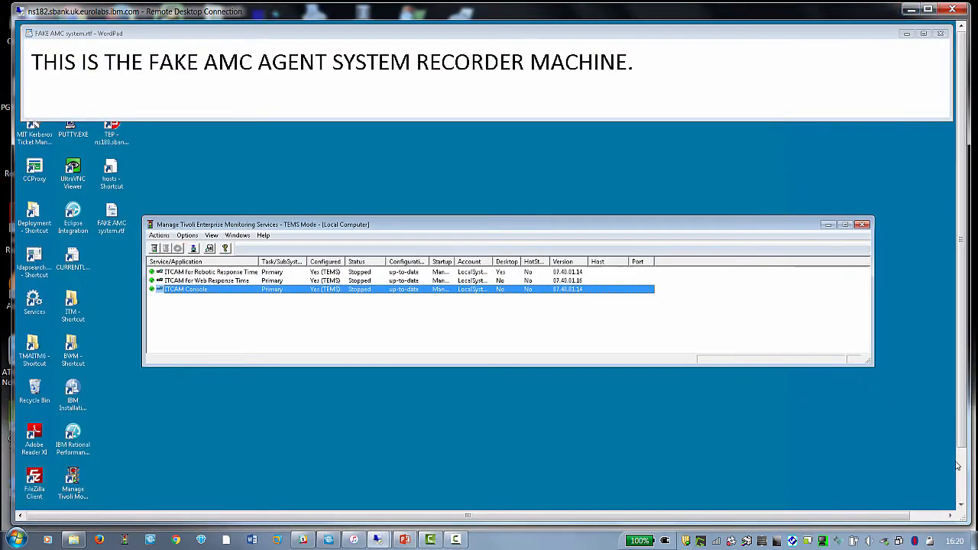
pyautogui.click(961, 481)
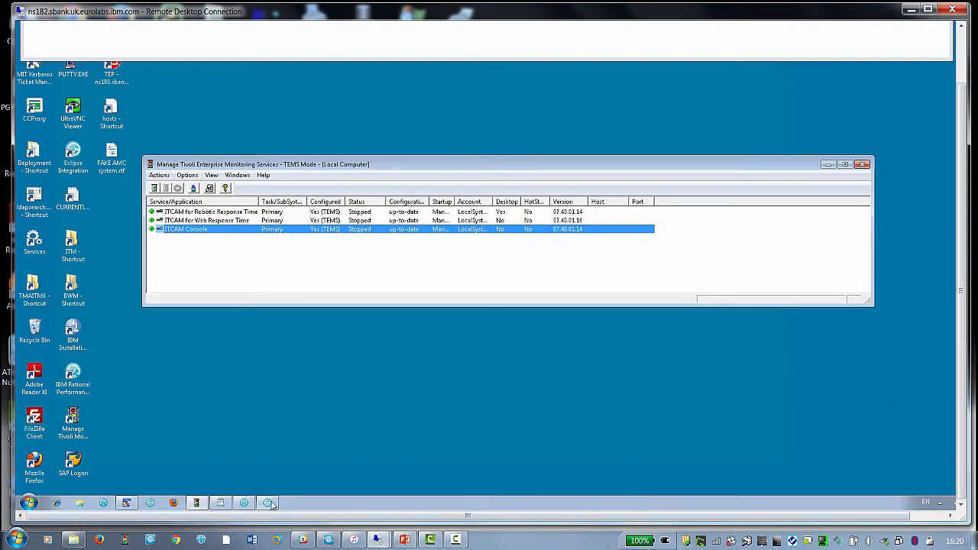
pyautogui.click(244, 503)
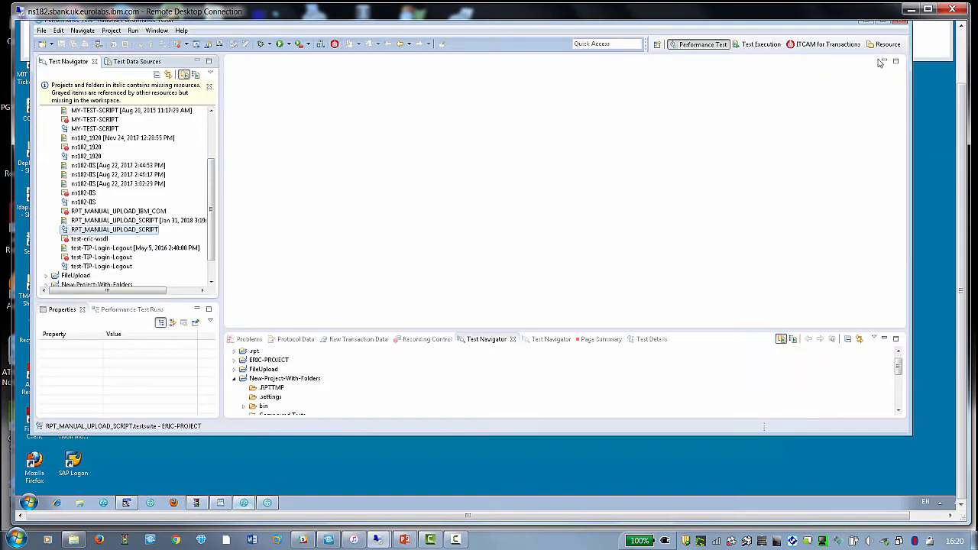
# Start an export from Rational Performance Tester with ITCAM for Transactions as the destination and proceed to the connection settings.
pyautogui.click(961, 47)
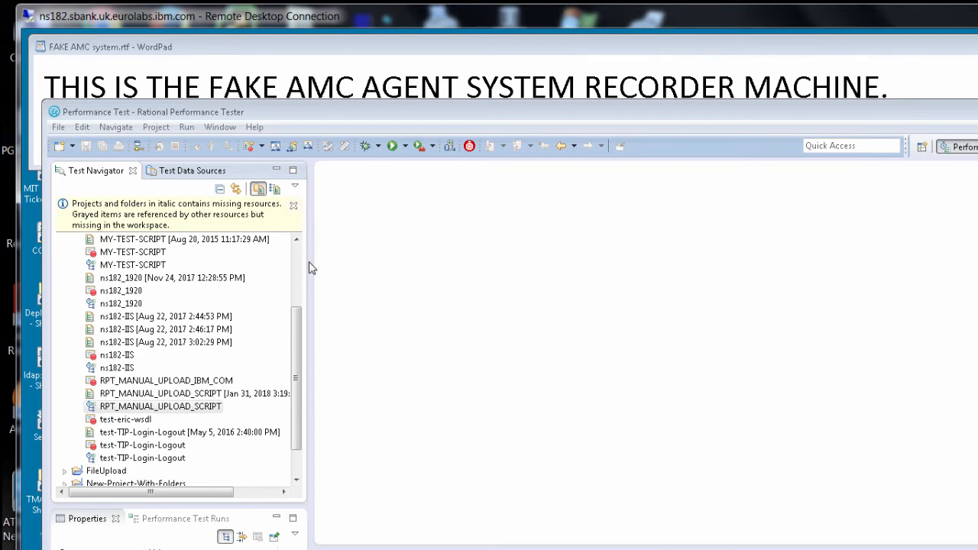
pyautogui.click(58, 127)
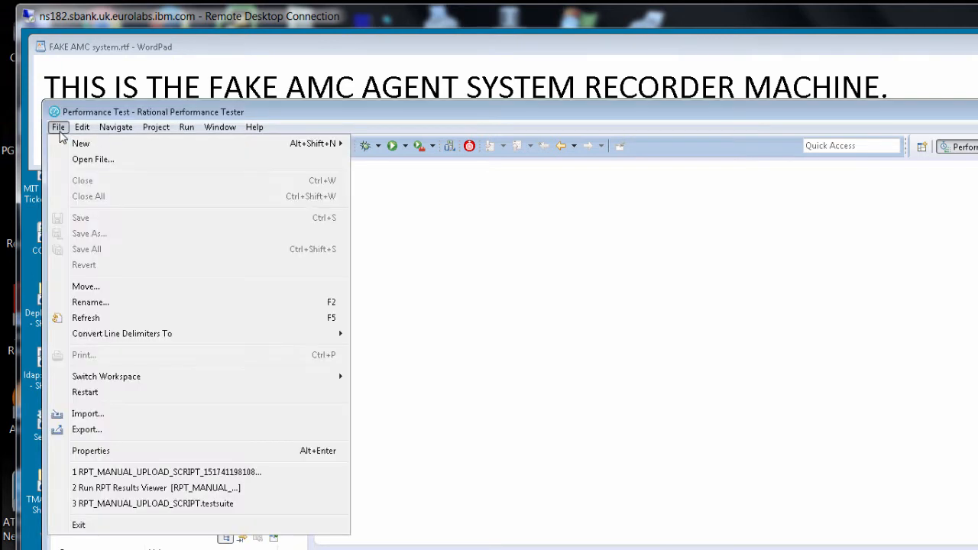
pyautogui.click(88, 430)
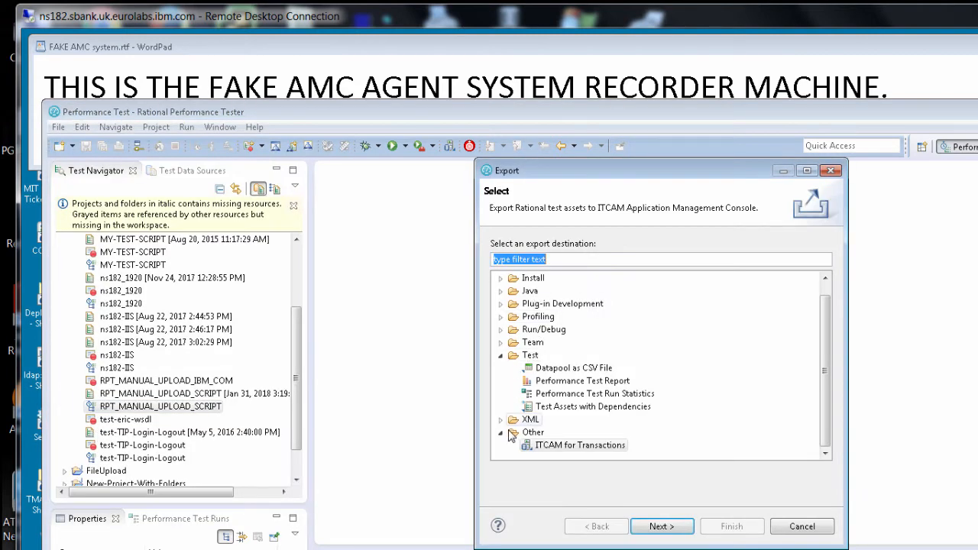
pyautogui.click(579, 445)
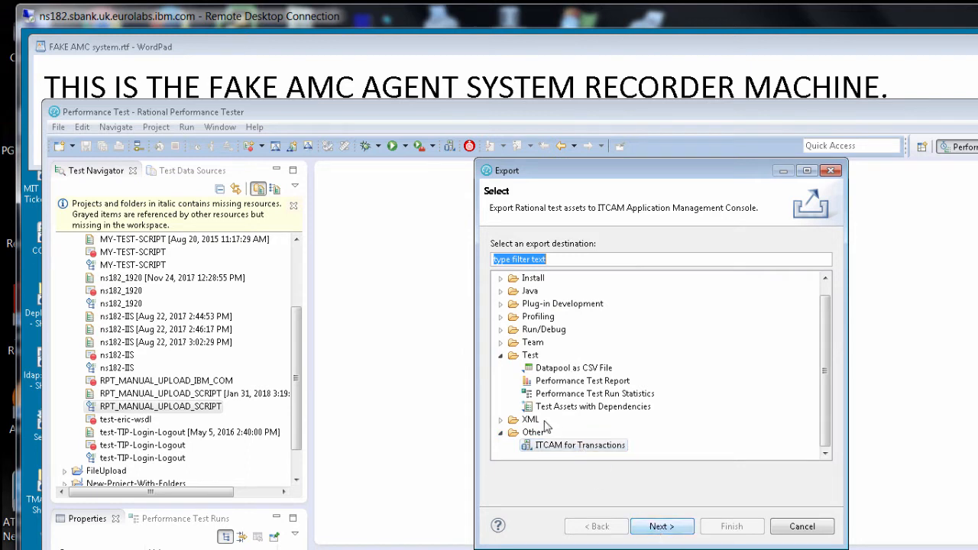
pyautogui.click(664, 527)
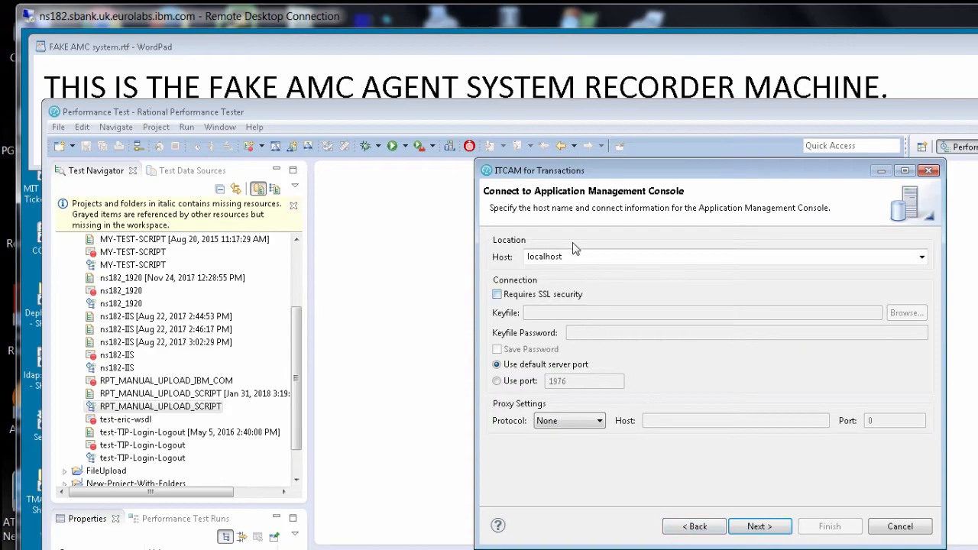
# Try twice to connect to the Application Management Console on localhost using the default server port, dismissing each resulting dialog.
pyautogui.doubleClick(573, 255)
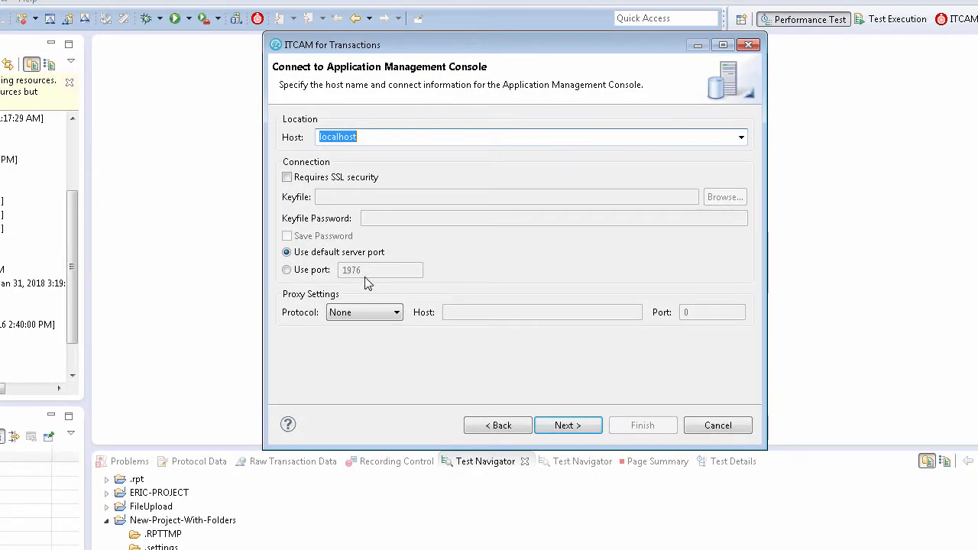
pyautogui.click(569, 426)
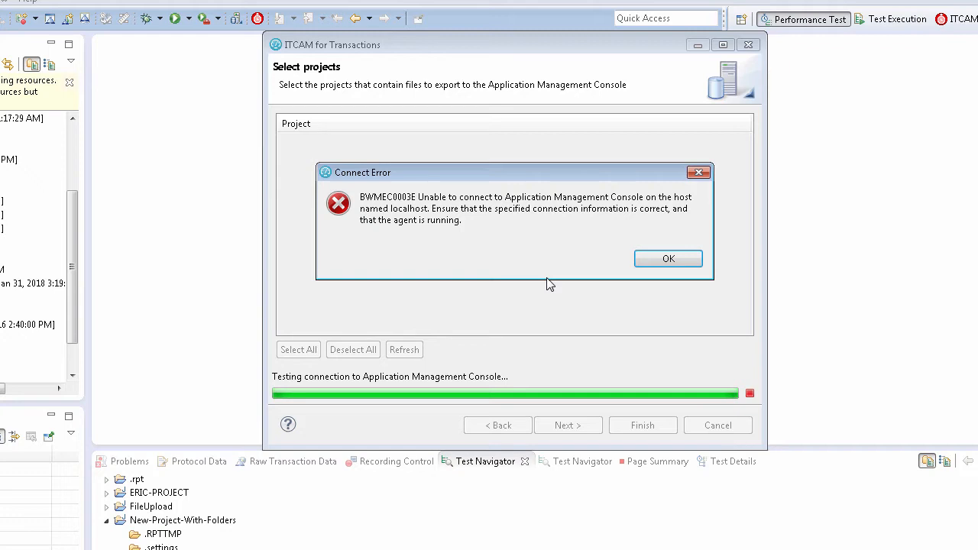
pyautogui.click(668, 260)
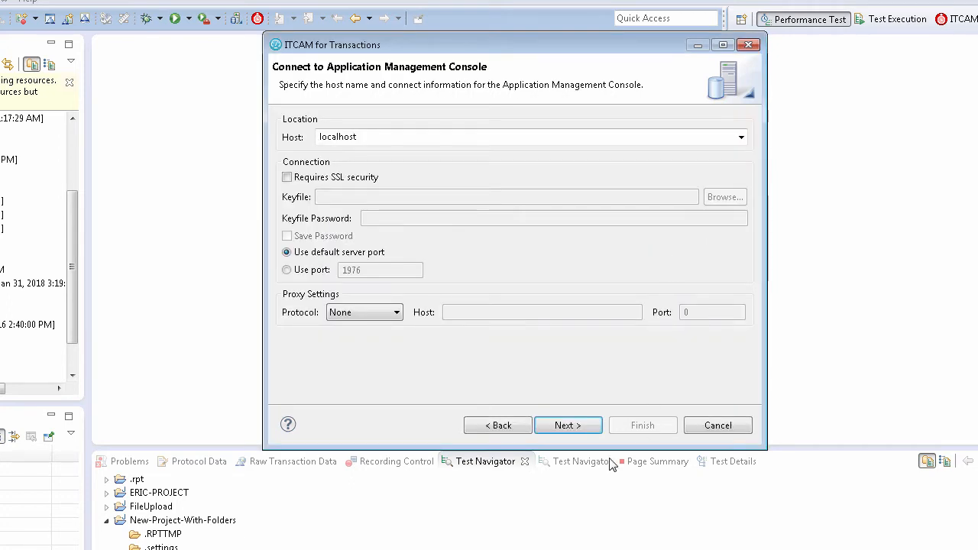
pyautogui.click(571, 426)
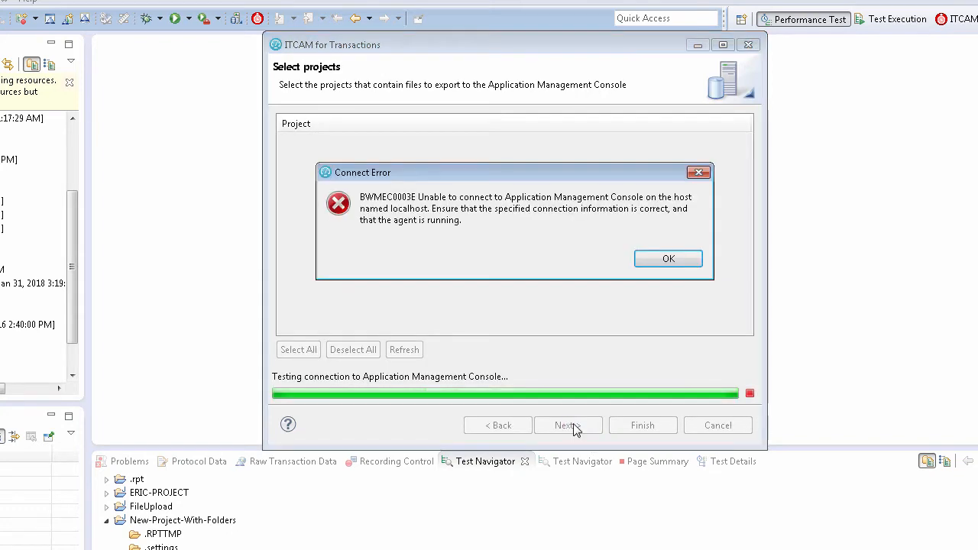
pyautogui.click(667, 261)
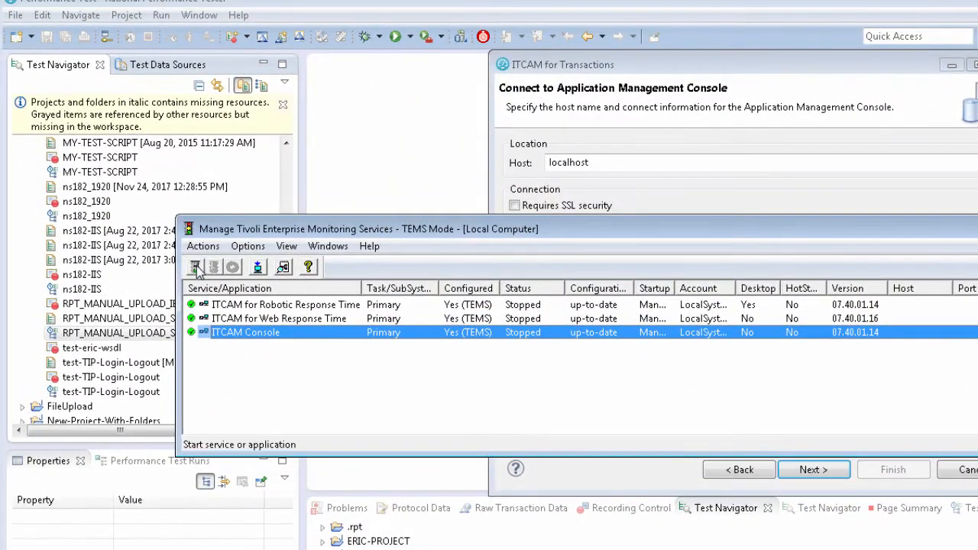
# Start the ITCAM Console agent in Manage Tivoli Enterprise Monitoring Services and return to the export wizard.
pyautogui.click(153, 242)
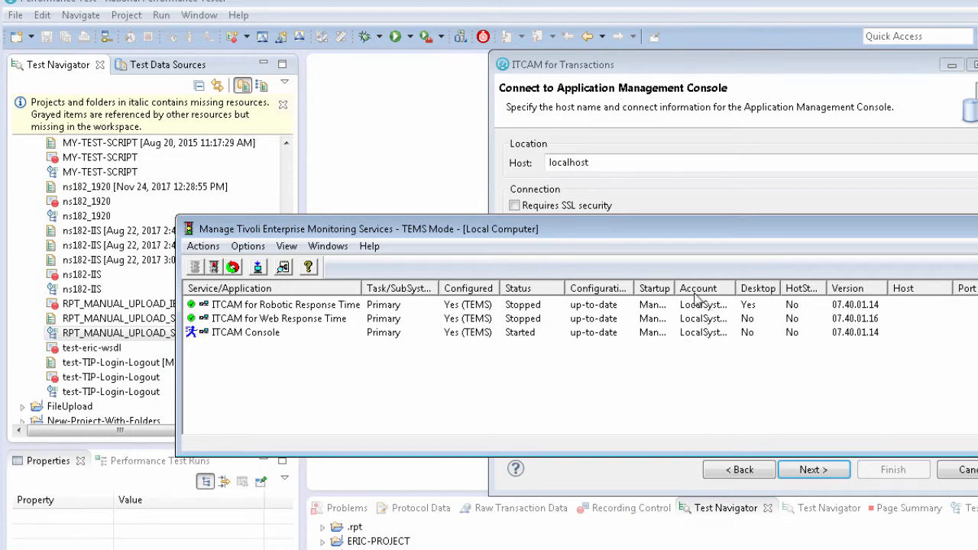
pyautogui.click(520, 333)
pyautogui.hotkey('alt', 'Tab')
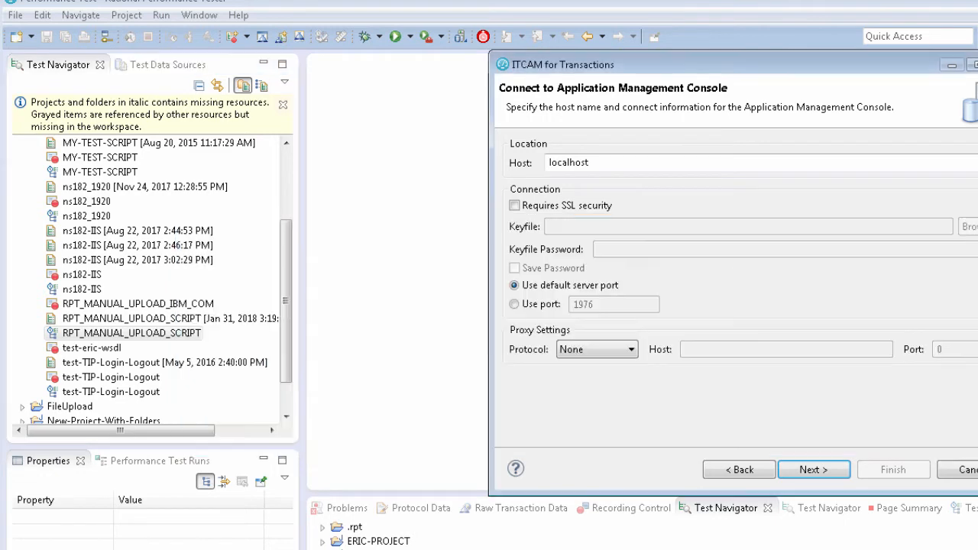
# Connect the export wizard to localhost on the default port and choose only ERIC-PROJECT as the project to export from.
pyautogui.click(813, 469)
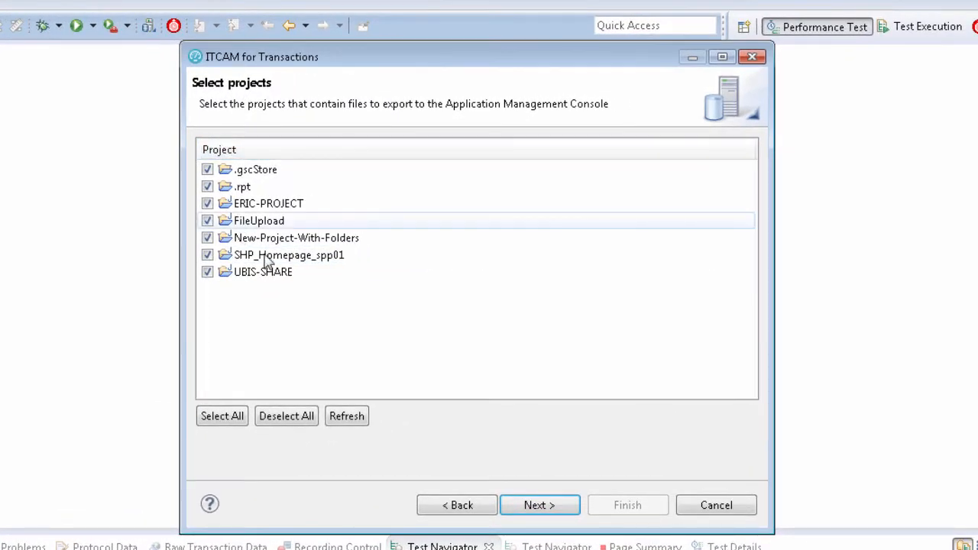
pyautogui.click(286, 416)
pyautogui.click(207, 203)
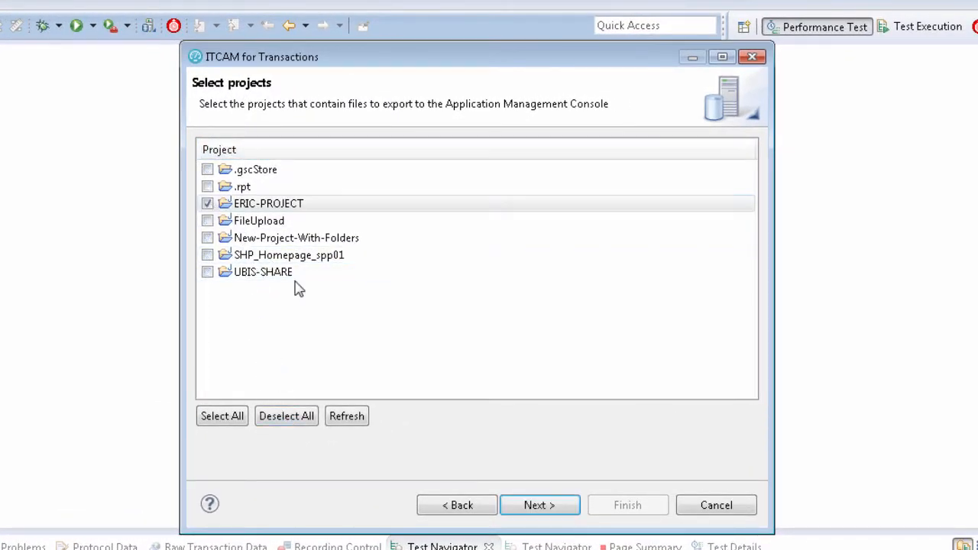
pyautogui.click(551, 511)
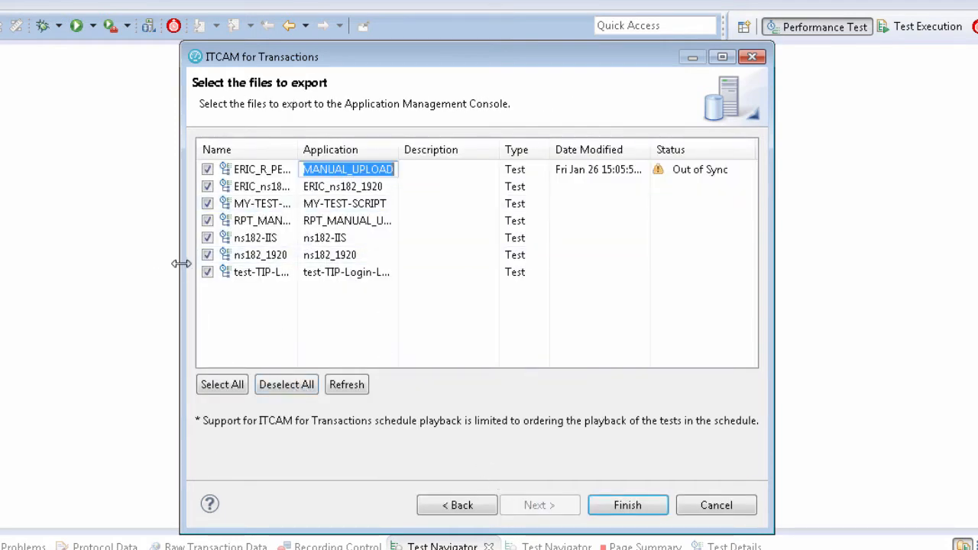
# Widen the file list's Name column, choose only RPT_MANUAL_UPLOAD_SCRIPT and export it to the Application Management Console.
pyautogui.moveTo(178, 265); pyautogui.dragTo(1, 258)
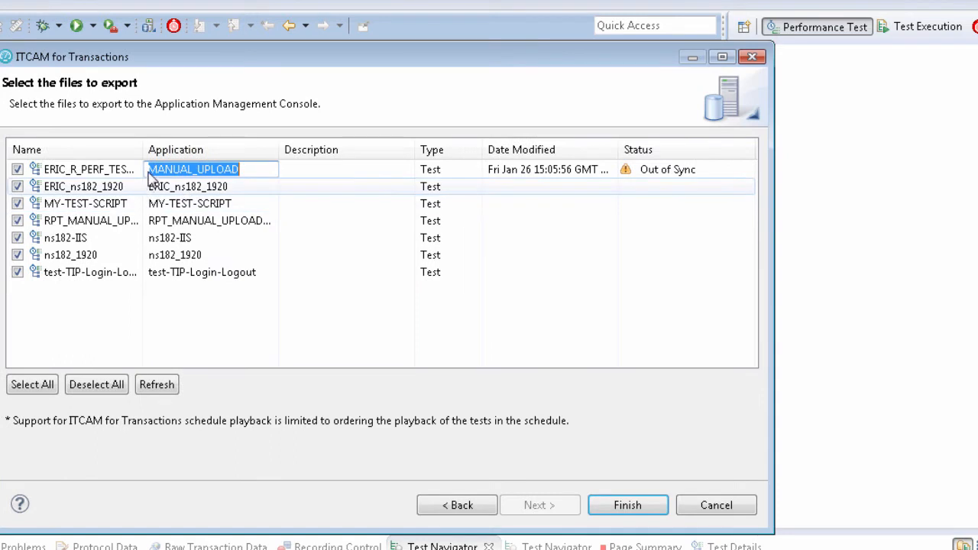
pyautogui.moveTo(150, 148); pyautogui.dragTo(274, 203)
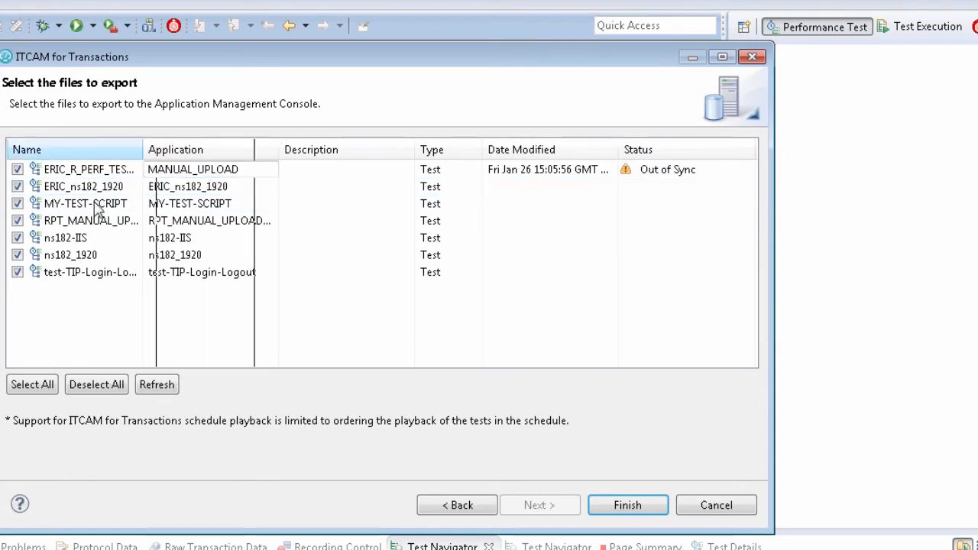
pyautogui.click(96, 390)
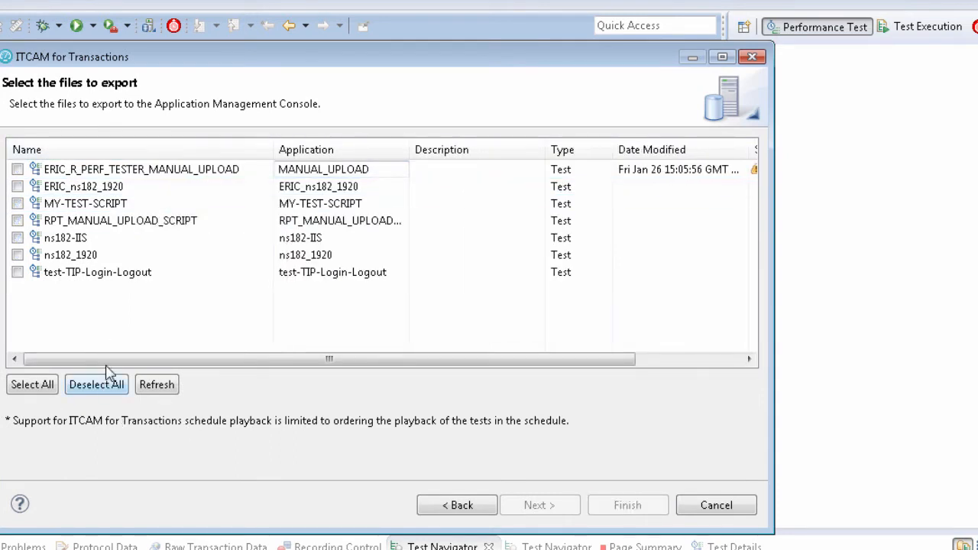
pyautogui.click(17, 222)
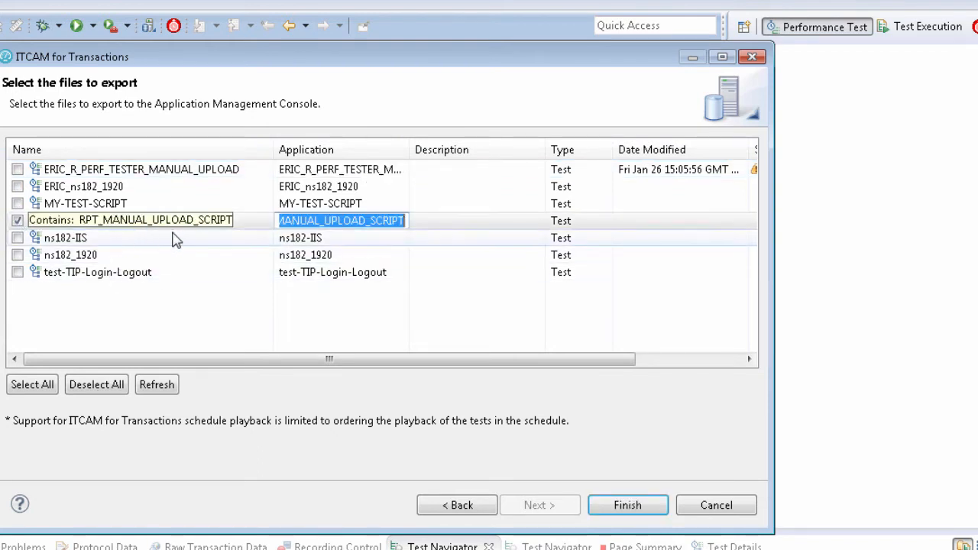
pyautogui.click(627, 513)
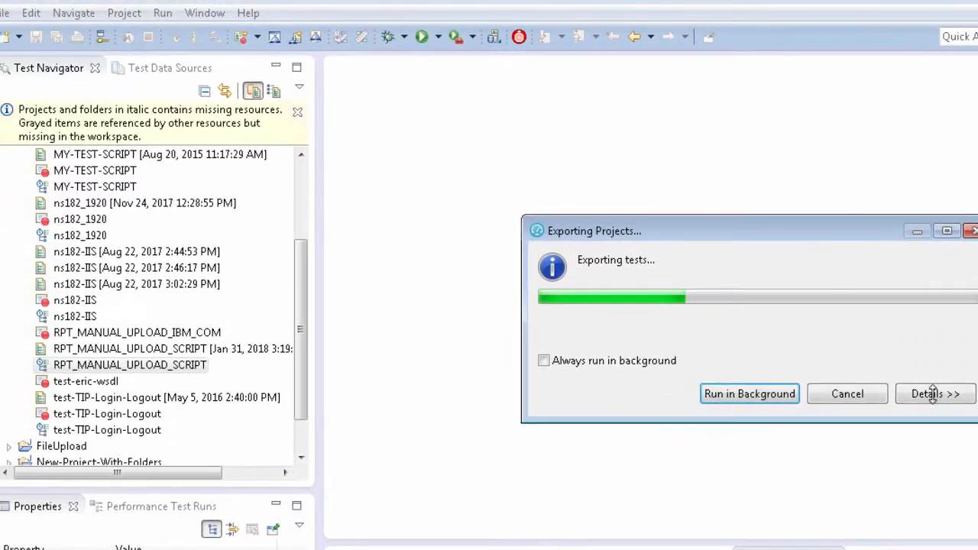
# Examine the upload result for RPT_MANUAL_UPLOAD_SCRIPT and close the Upload Results dialog.
pyautogui.click(932, 394)
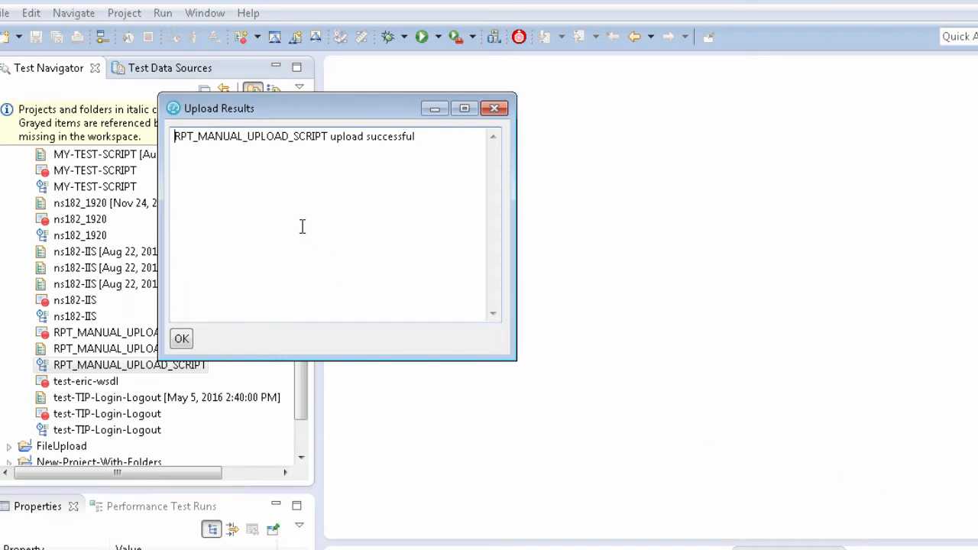
pyautogui.moveTo(181, 135); pyautogui.dragTo(423, 137)
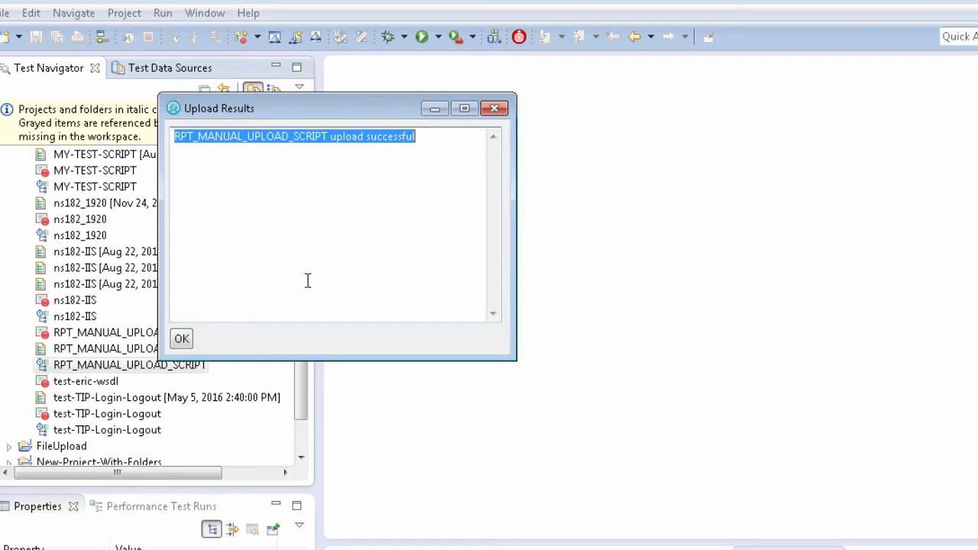
pyautogui.click(182, 340)
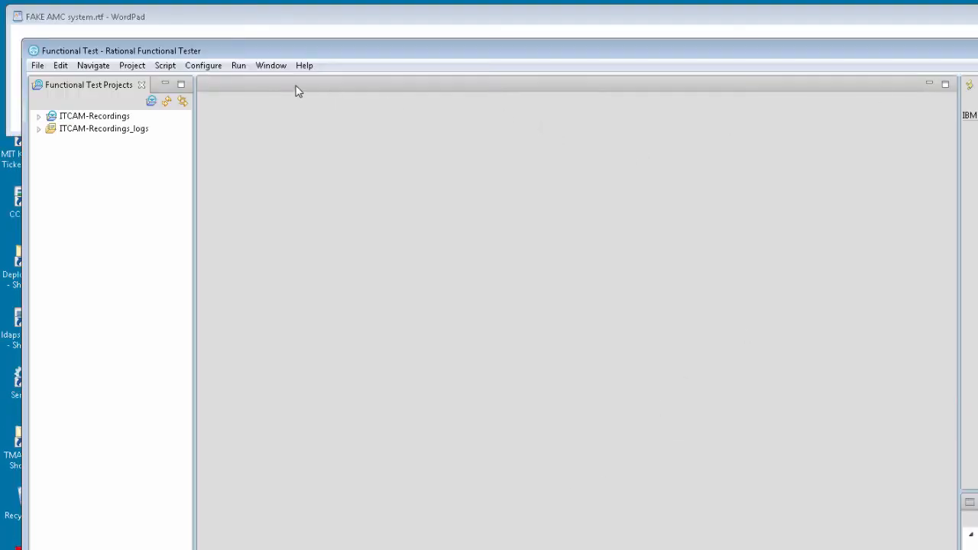
# Start an export in Rational Functional Tester with ITCAM for Transactions as the destination and proceed to the connection settings.
pyautogui.click(37, 67)
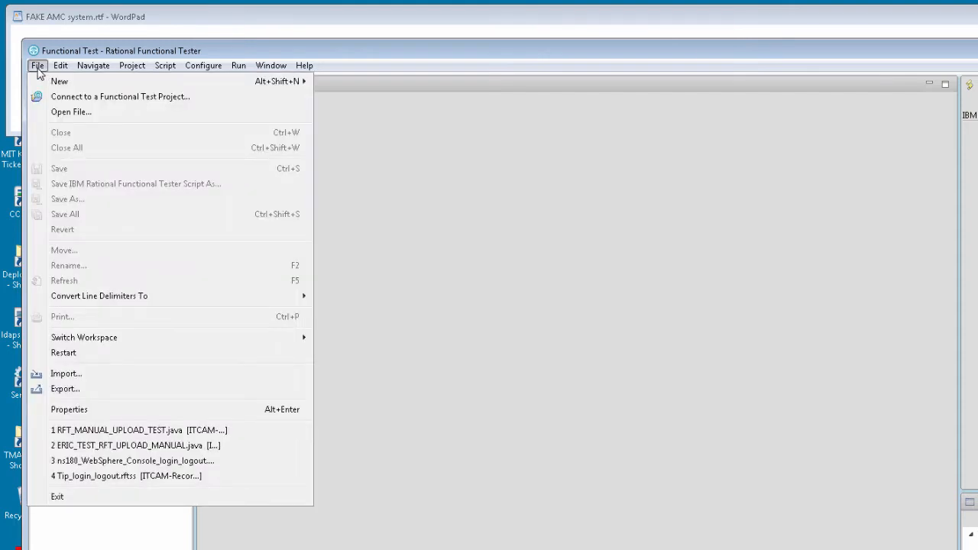
pyautogui.click(64, 390)
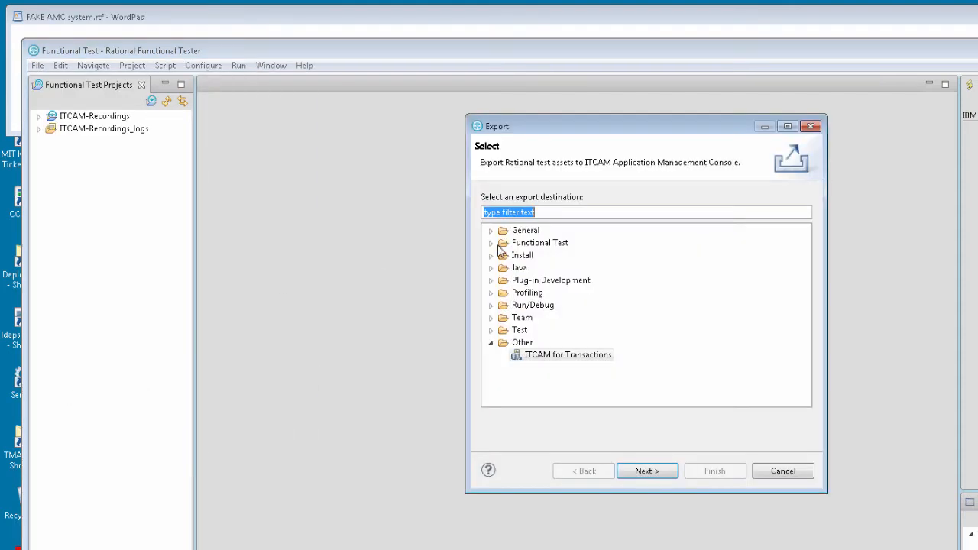
pyautogui.click(555, 356)
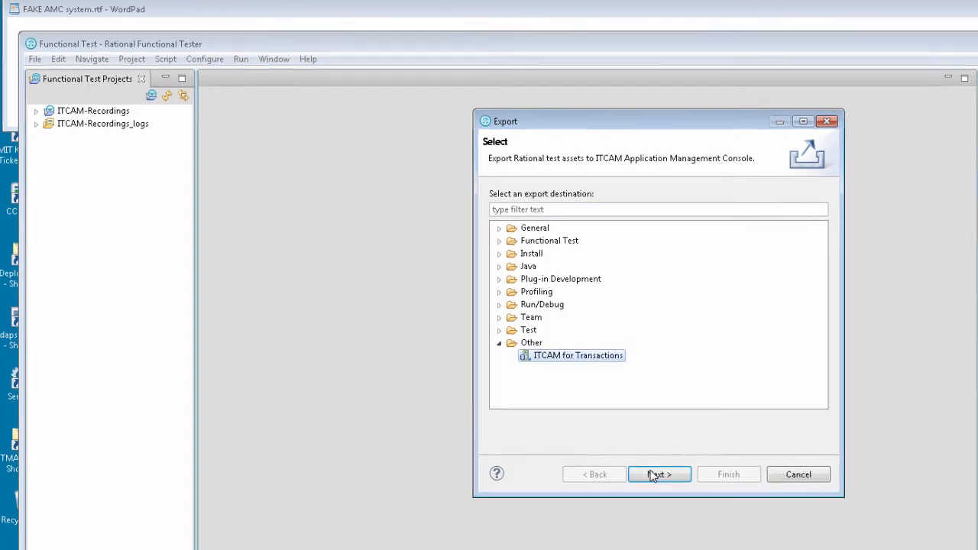
pyautogui.click(732, 498)
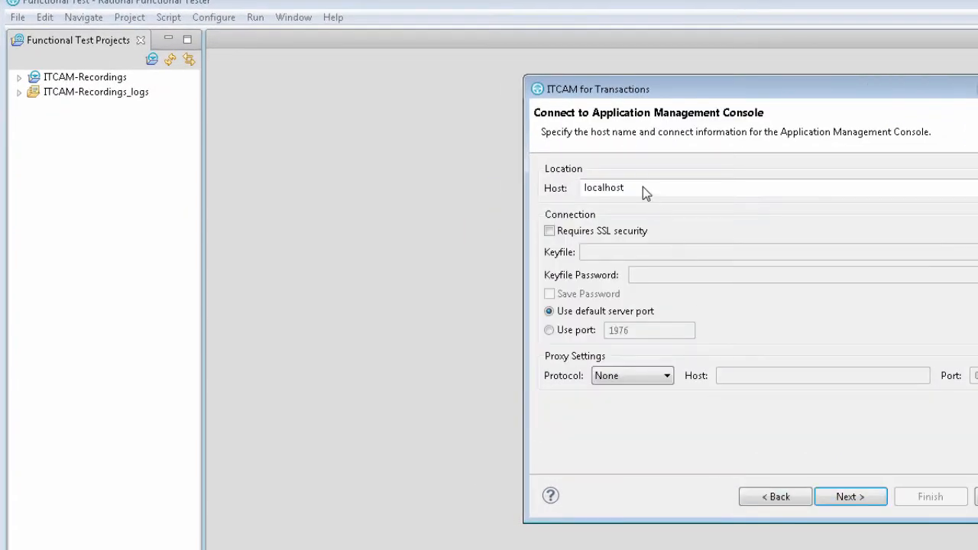
# Connect to the Application Management Console on localhost with the default server port and continue with the ITCAM-Recordings project.
pyautogui.moveTo(642, 191); pyautogui.dragTo(546, 186)
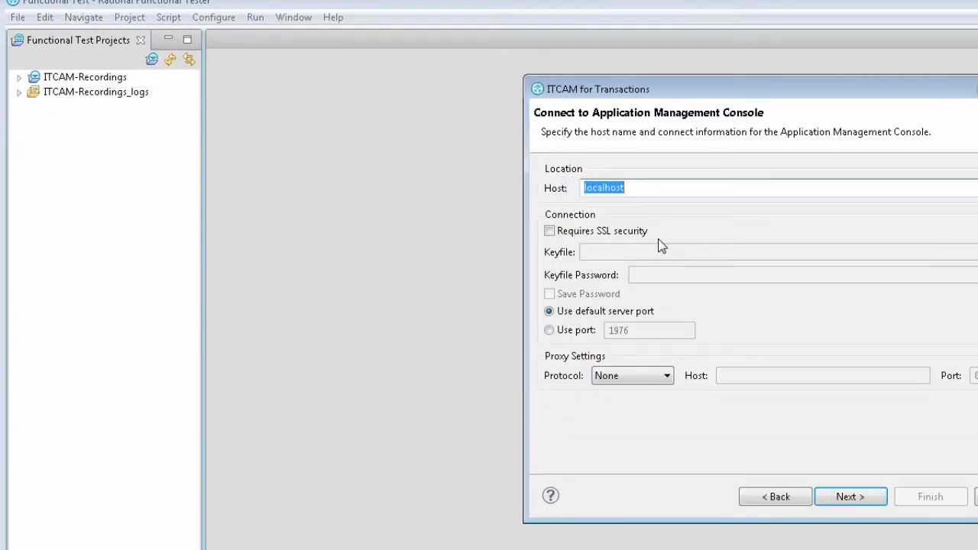
pyautogui.click(846, 493)
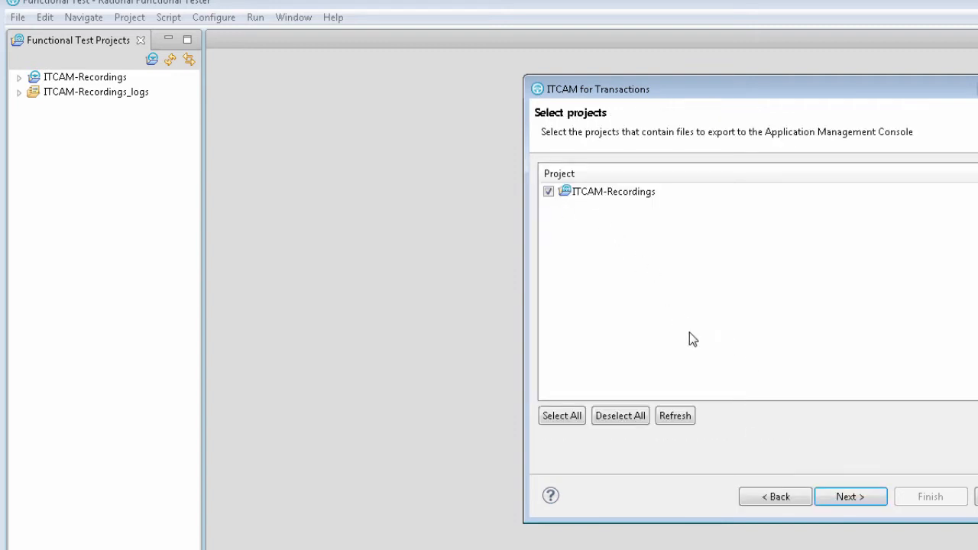
pyautogui.click(851, 505)
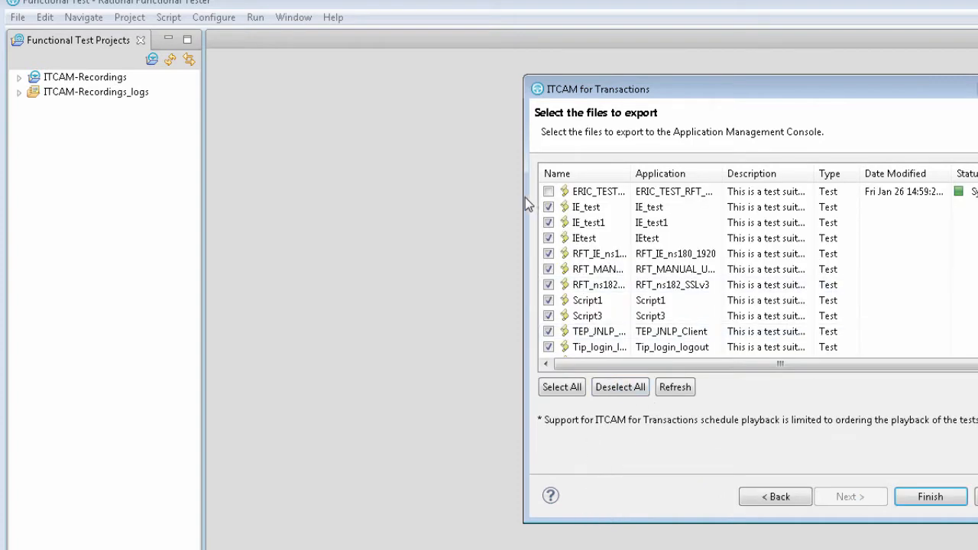
# Widen the export wizard and its Name column, and leave only RFT_MANUAL_UPLOAD_TEST selected for export.
pyautogui.moveTo(525, 197); pyautogui.dragTo(320, 221)
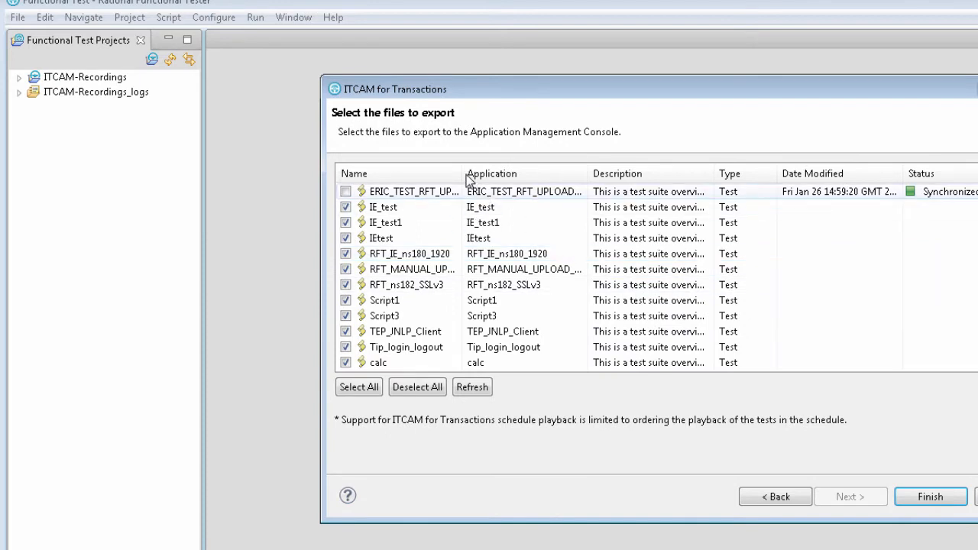
pyautogui.moveTo(465, 174); pyautogui.dragTo(606, 169)
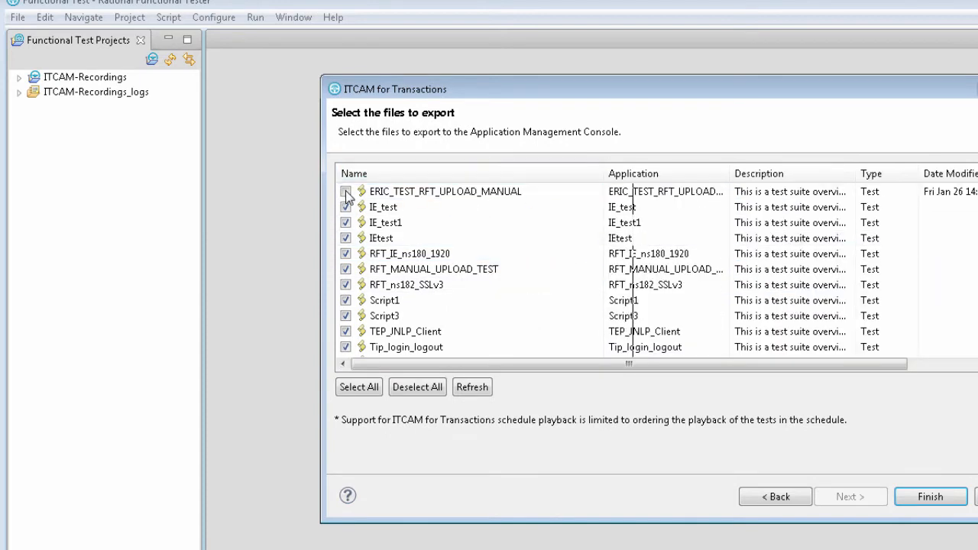
pyautogui.click(420, 387)
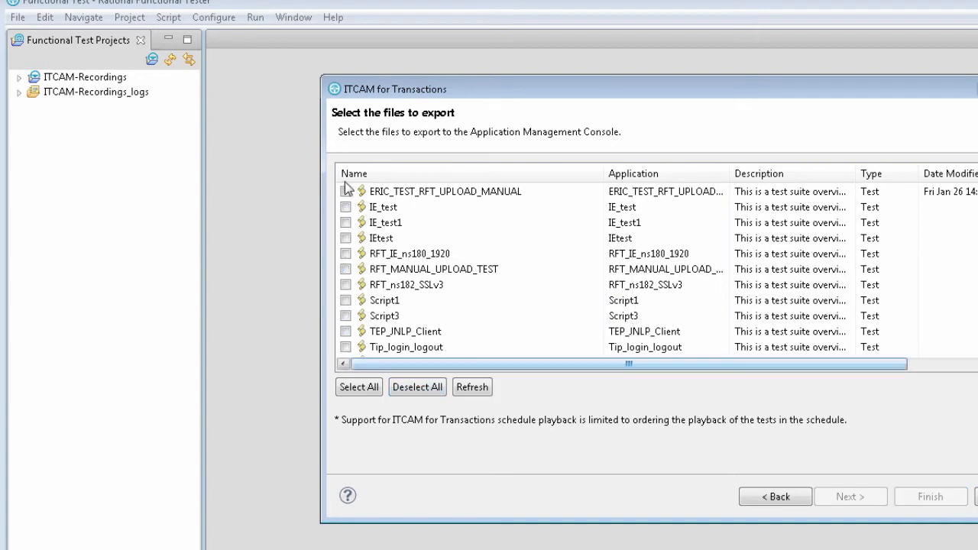
pyautogui.click(345, 191)
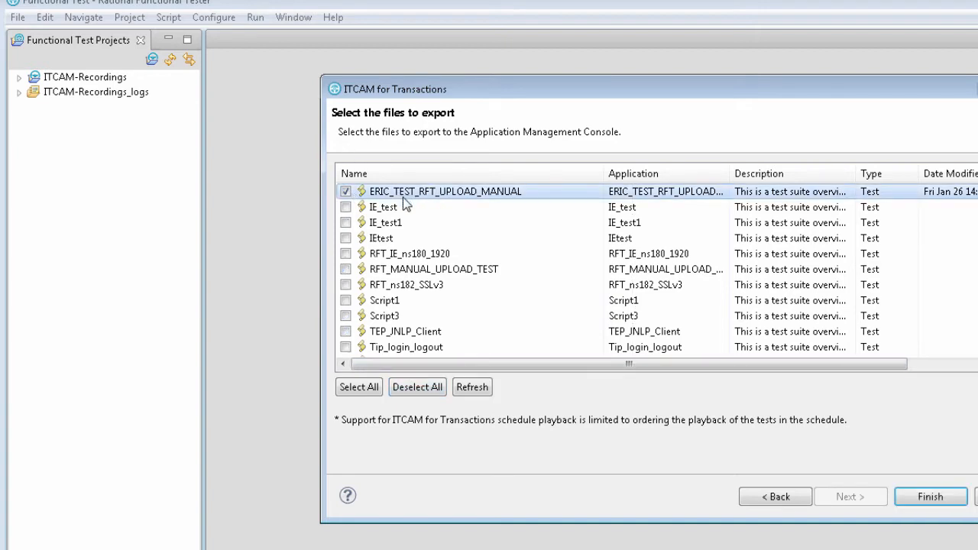
pyautogui.click(345, 269)
pyautogui.click(345, 192)
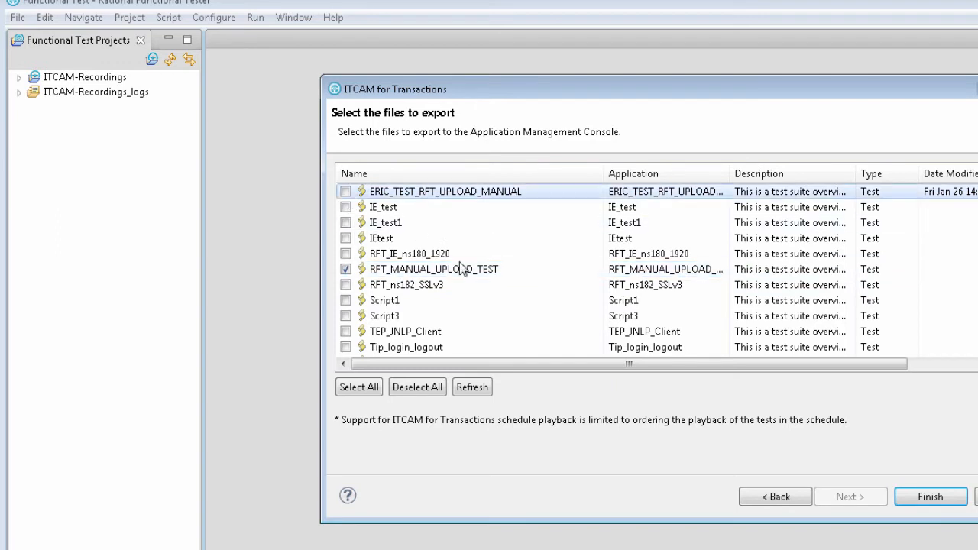
# Export RFT_MANUAL_UPLOAD_TEST to the Application Management Console and close the upload results.
pyautogui.click(931, 498)
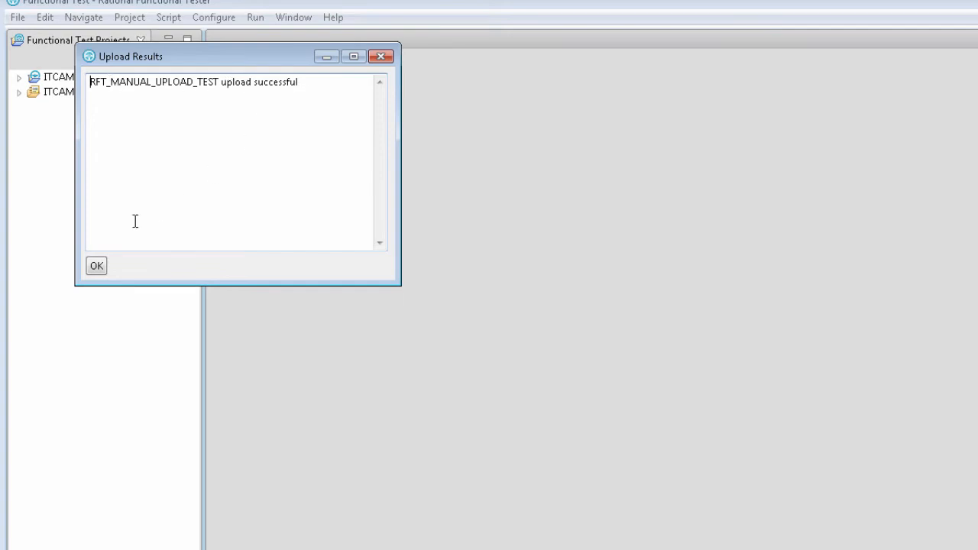
pyautogui.click(103, 264)
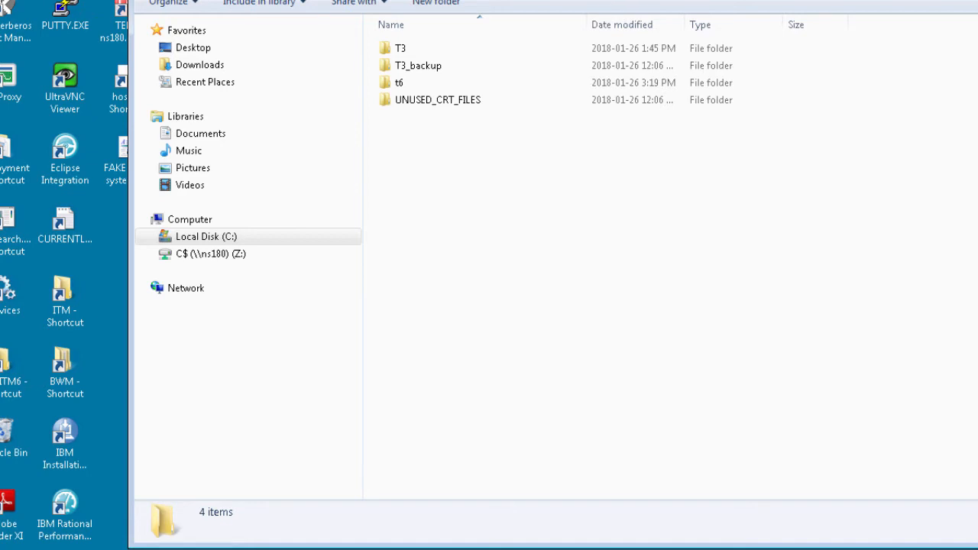
# Open the T3 folder under C:\IBM\ITM\kt1depot on the fake AMC system and locate its RFT, RPT and RPTRUNTIMES folders.
pyautogui.moveTo(601, 0); pyautogui.dragTo(697, 35)
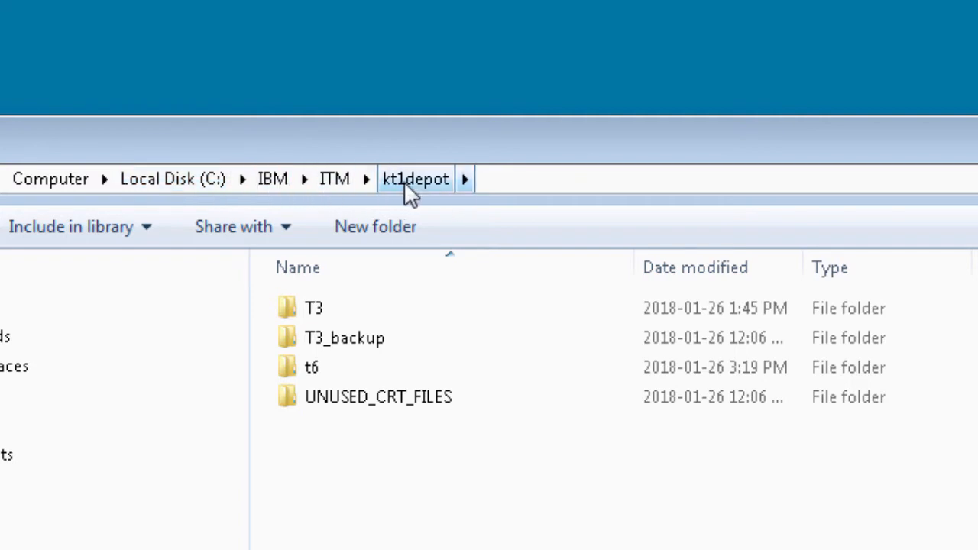
pyautogui.doubleClick(314, 315)
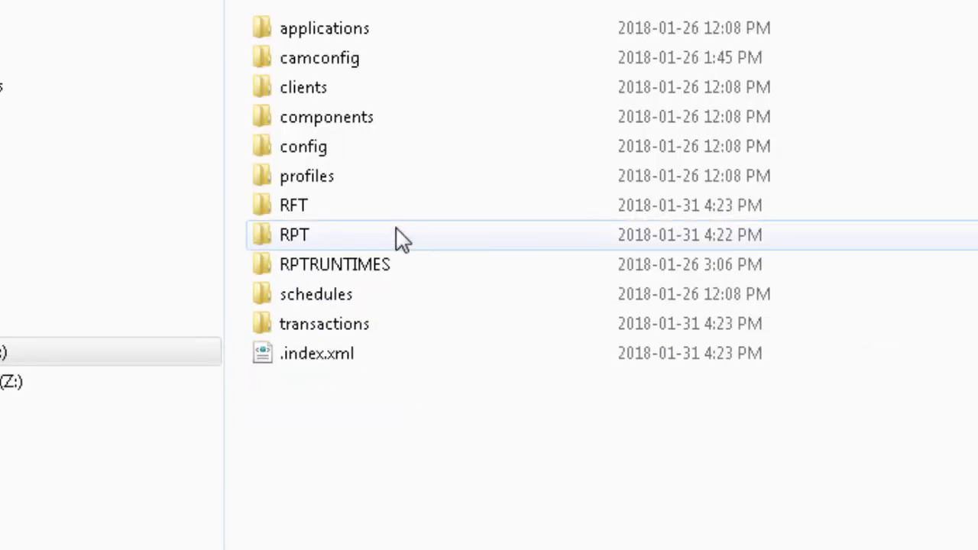
pyautogui.click(304, 217)
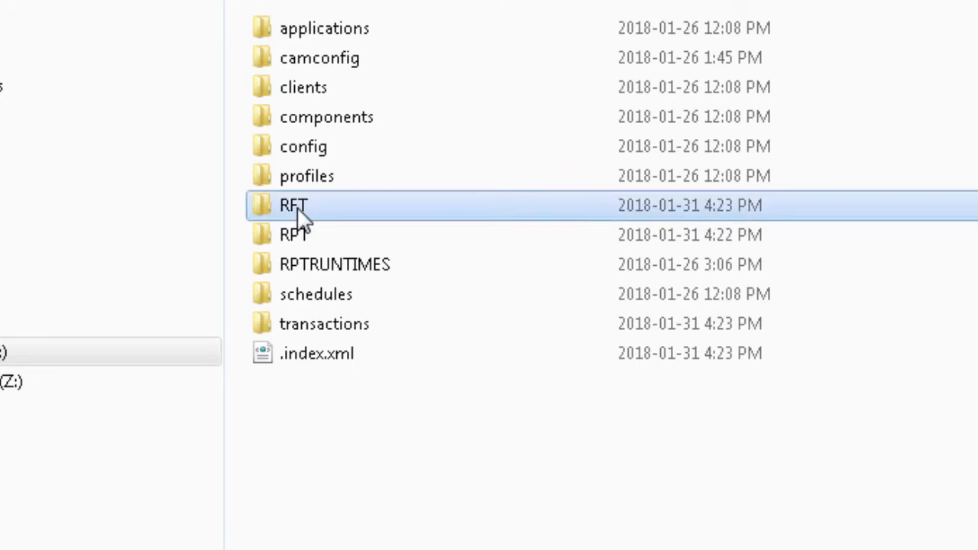
pyautogui.click(300, 236)
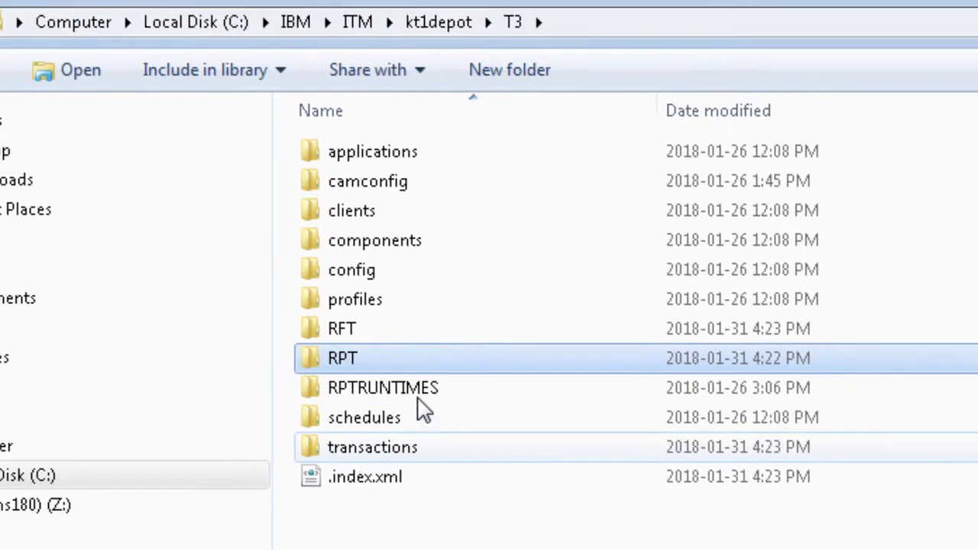
pyautogui.click(417, 393)
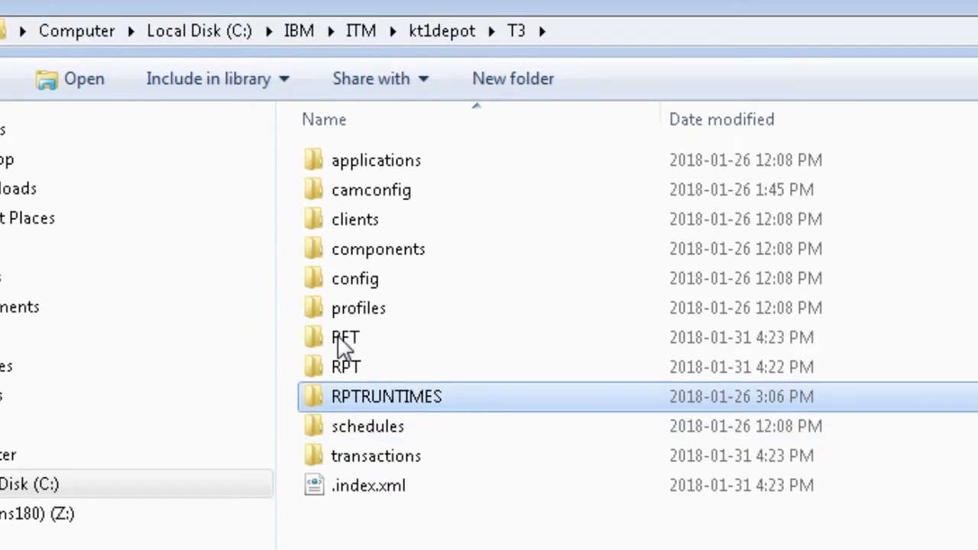
# Look in the RFT folder for the exported RFT_MANUAL_UPLOAD_TEST.zip and check its modification date.
pyautogui.doubleClick(346, 338)
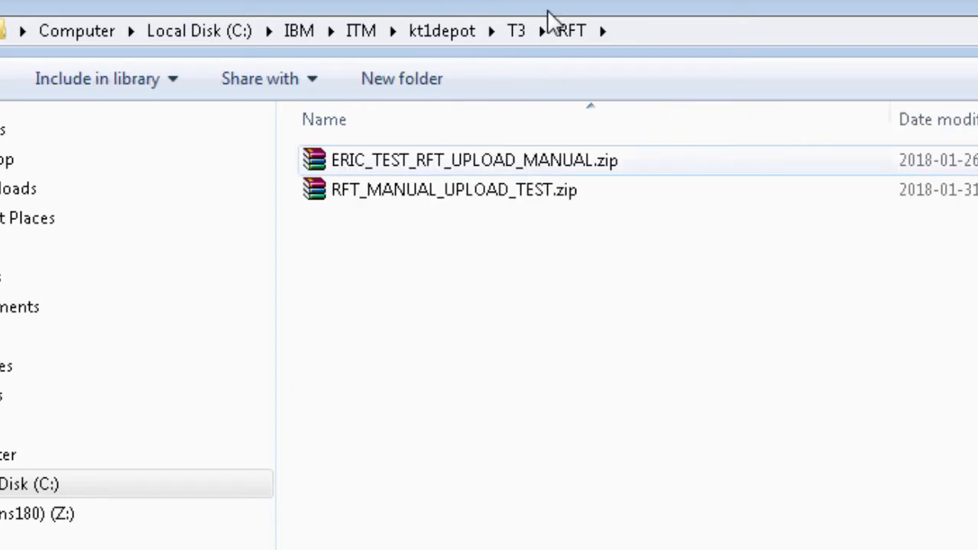
pyautogui.click(478, 175)
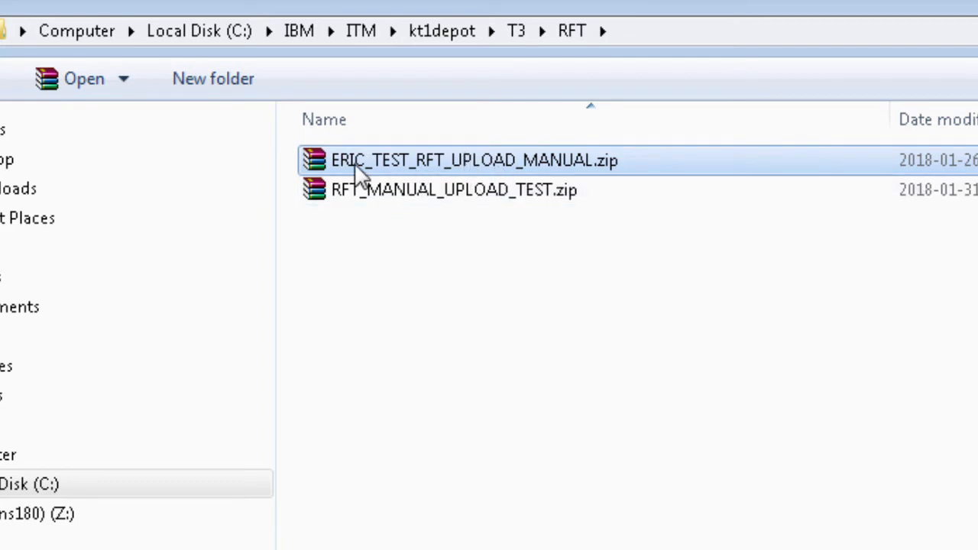
pyautogui.click(396, 200)
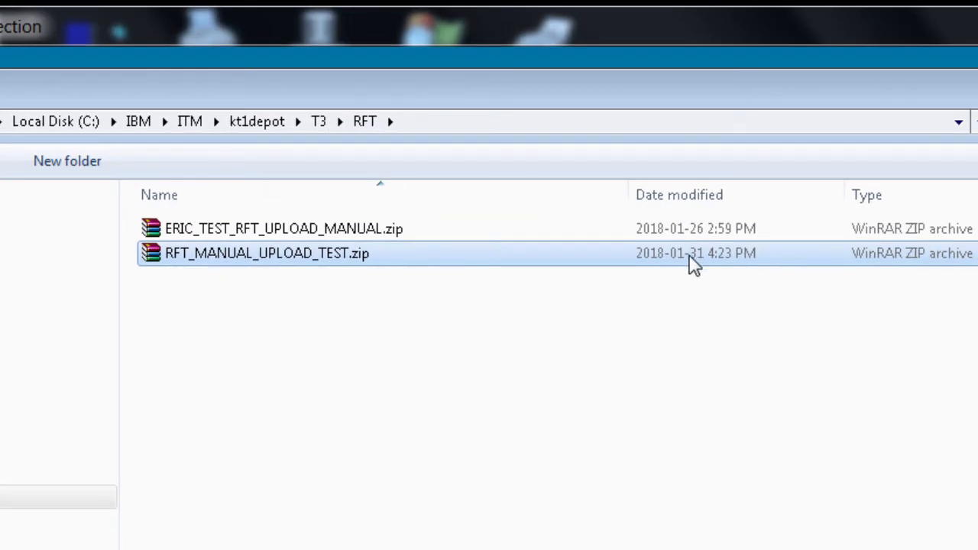
# Look in the RPT folder under T3 for the exported RPT_MANUAL_UPLOAD_SCRIPT.zip.
pyautogui.click(319, 122)
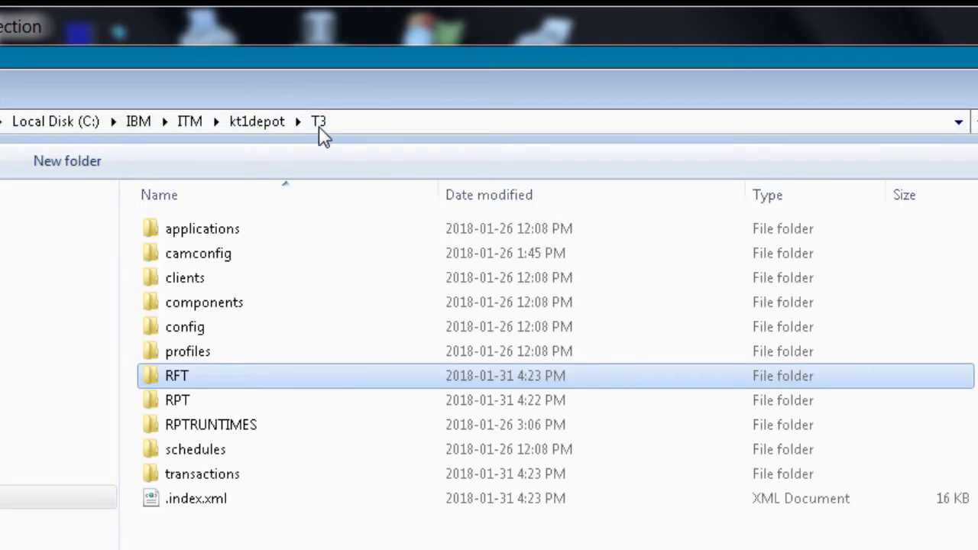
pyautogui.doubleClick(177, 405)
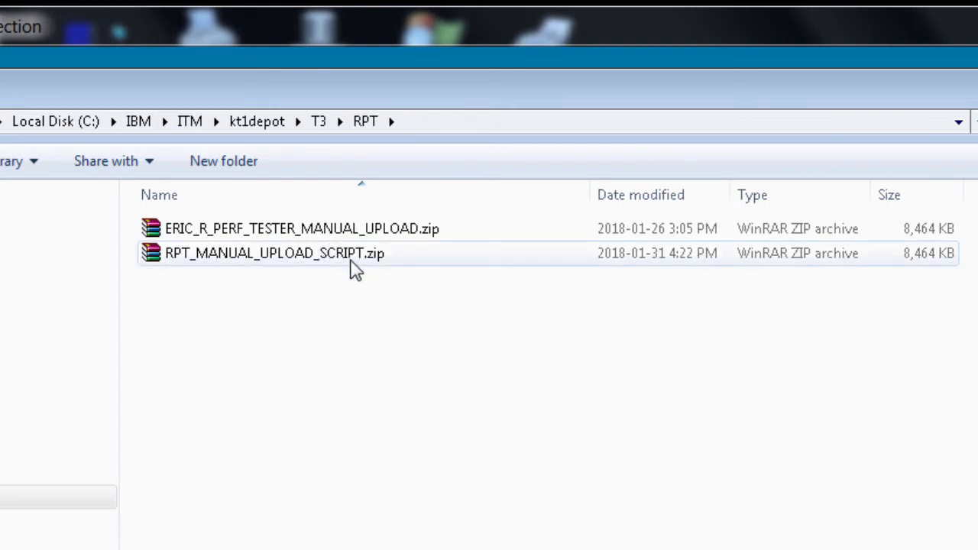
pyautogui.click(344, 271)
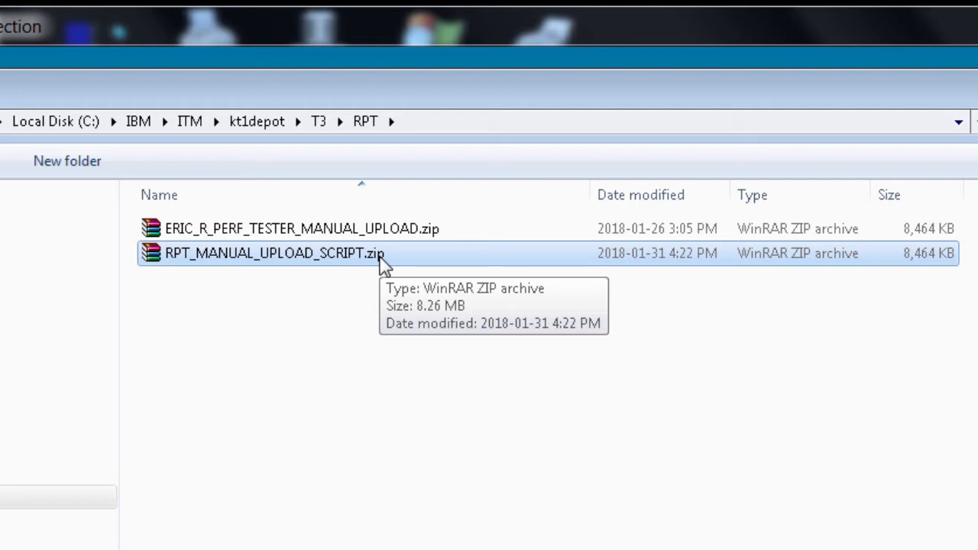
# Examine the runtime zip archive in the RPTRUNTIMES folder under T3.
pyautogui.click(322, 130)
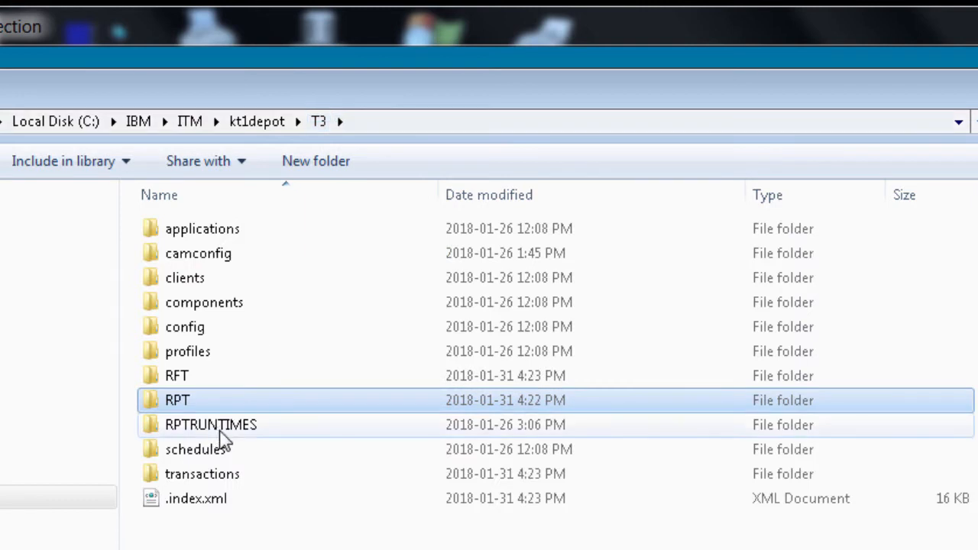
pyautogui.doubleClick(218, 427)
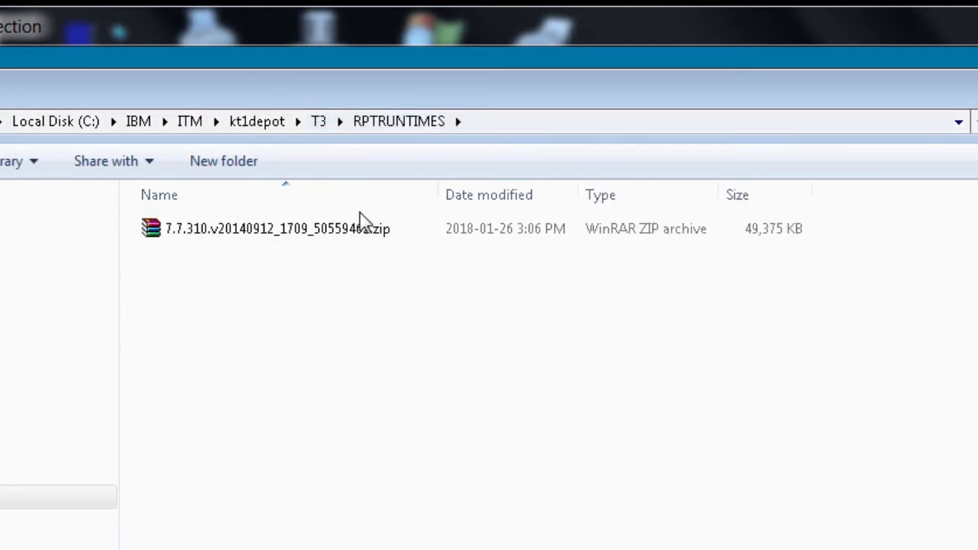
pyautogui.click(353, 238)
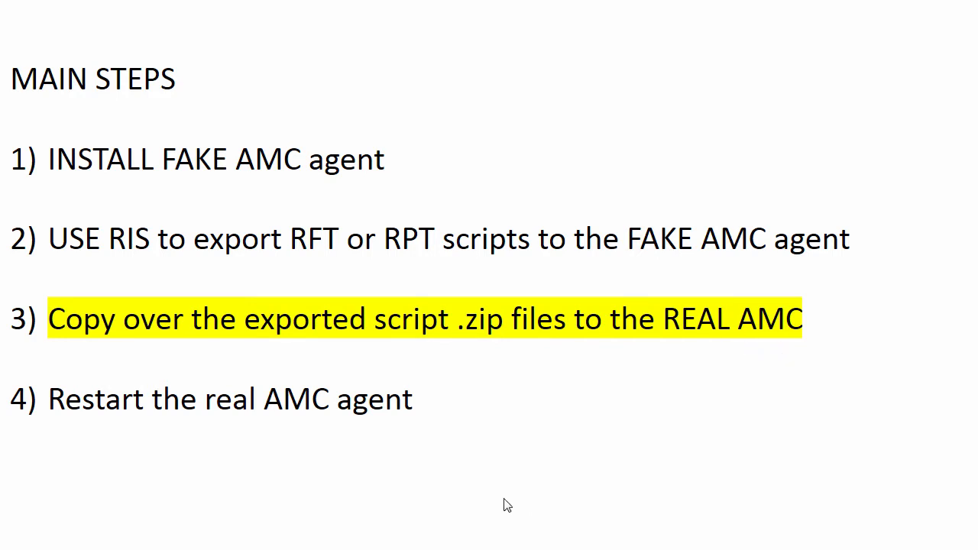
# Switch to the real AMC system's remote desktop session on ns180 and browse to C:\IBM\ITM\kt1depot\T3.
pyautogui.moveTo(325, 549)
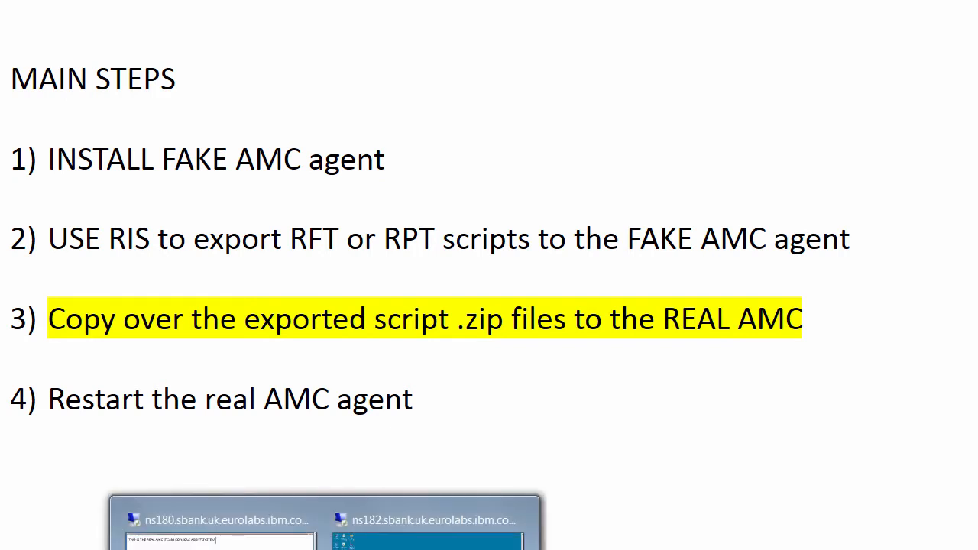
pyautogui.click(227, 537)
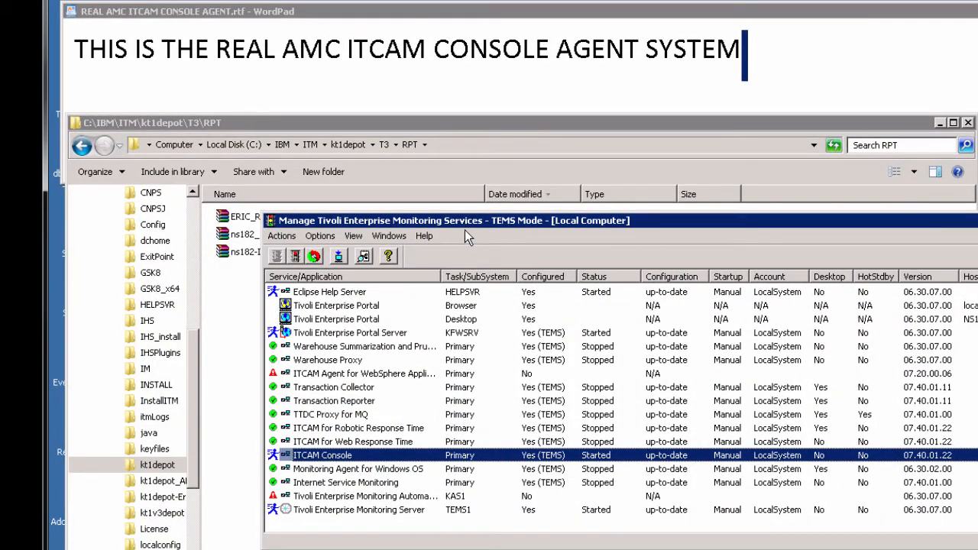
pyautogui.click(427, 133)
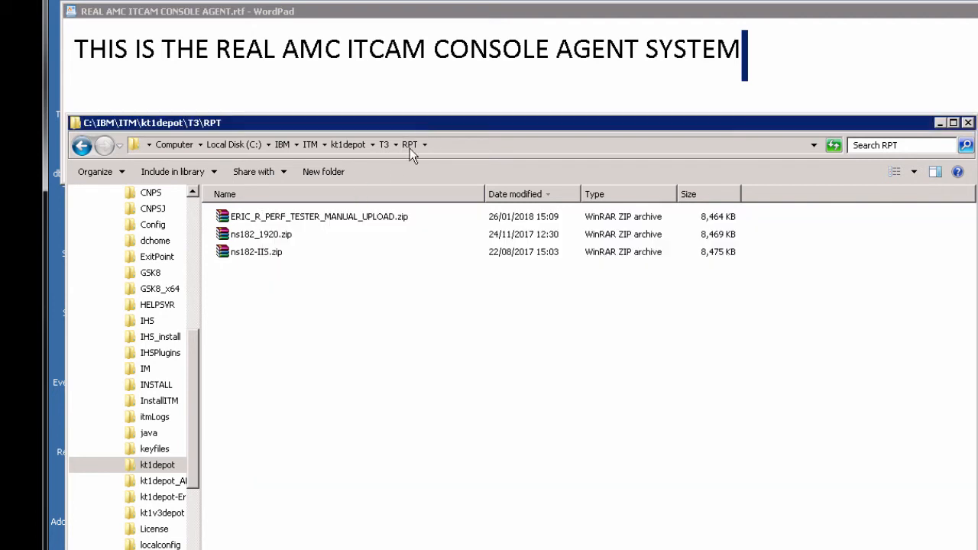
pyautogui.click(280, 146)
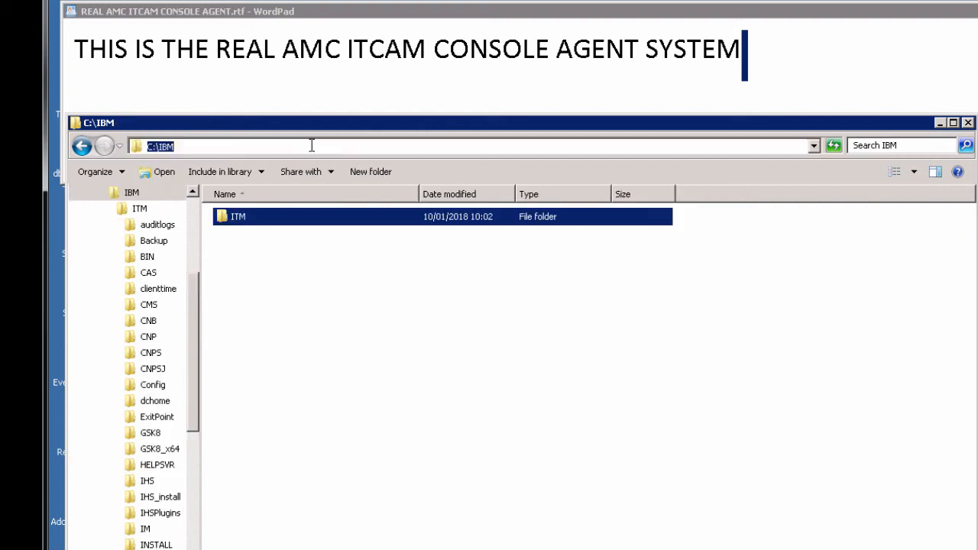
pyautogui.doubleClick(229, 217)
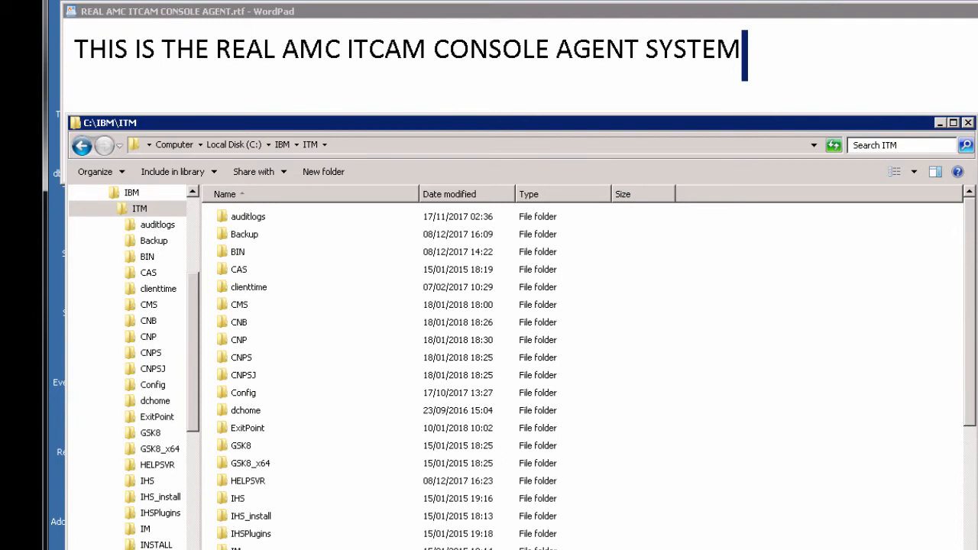
pyautogui.scroll(-1, 519, 374)
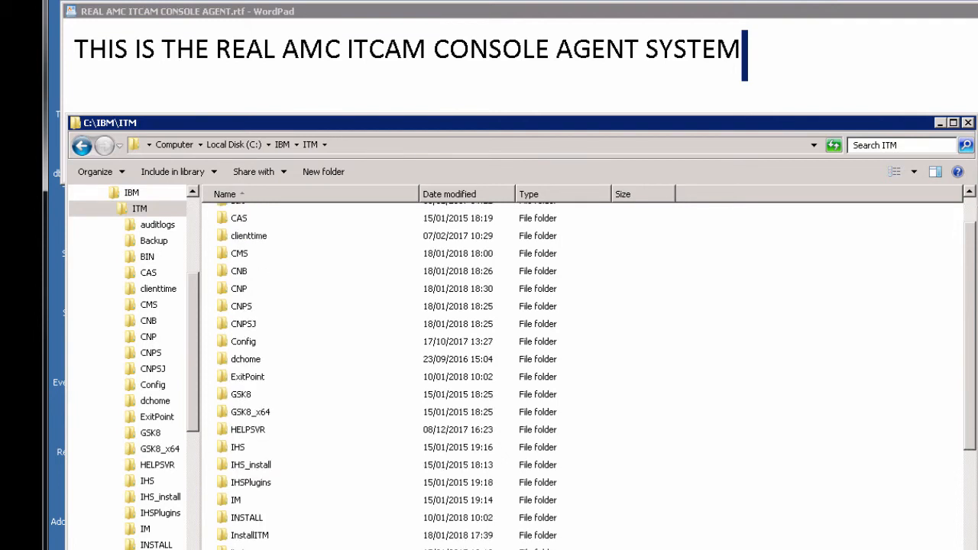
pyautogui.doubleClick(256, 549)
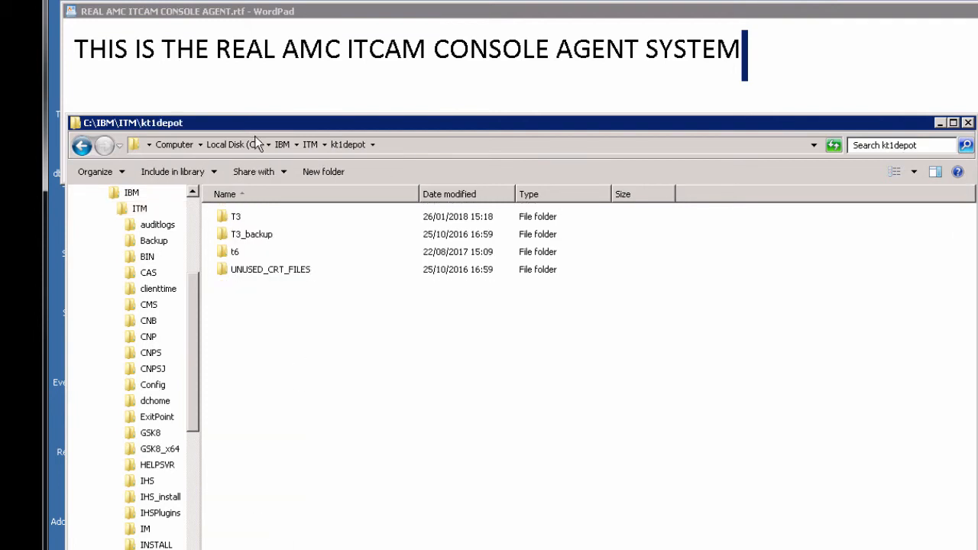
pyautogui.doubleClick(236, 218)
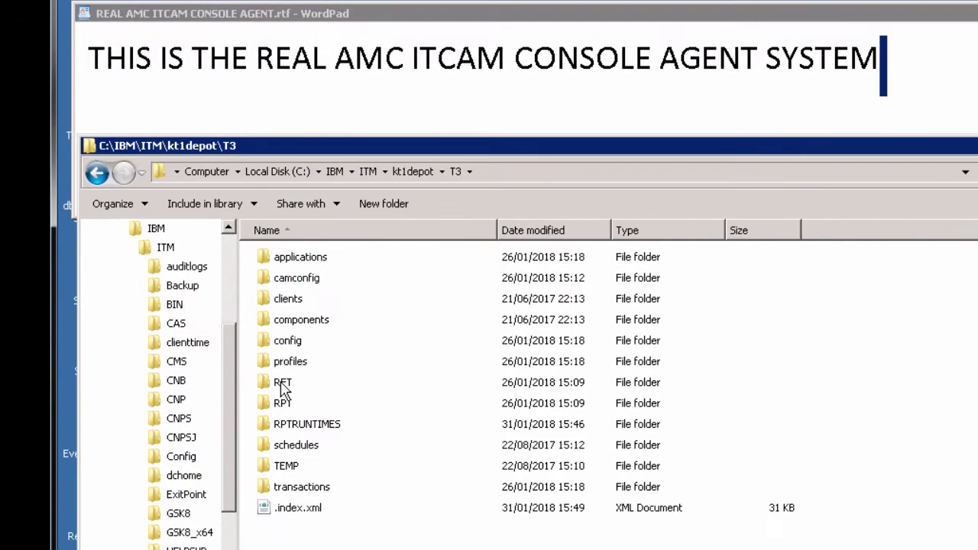
# Examine the destination RFT, RPT and RPTRUNTIMES folders under T3 on the real AMC system.
pyautogui.doubleClick(256, 334)
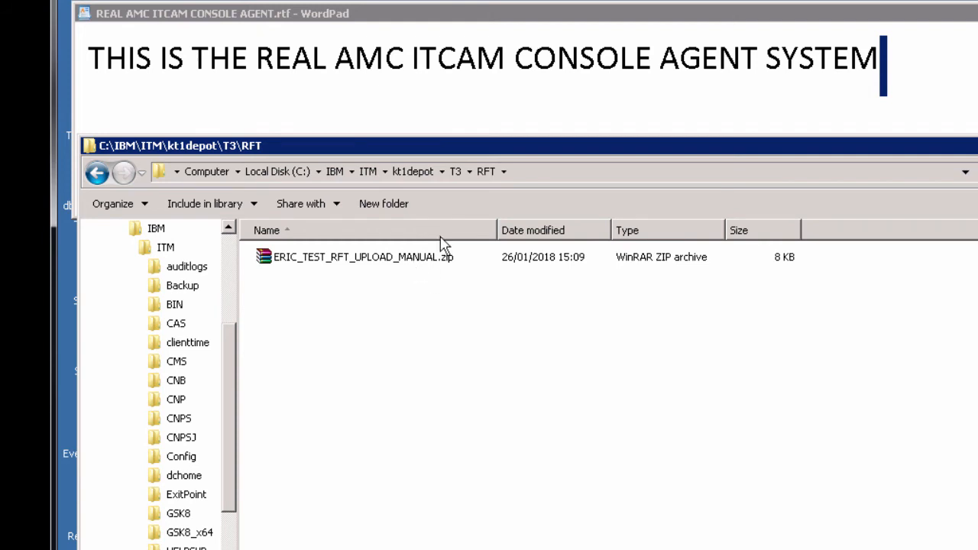
pyautogui.click(455, 173)
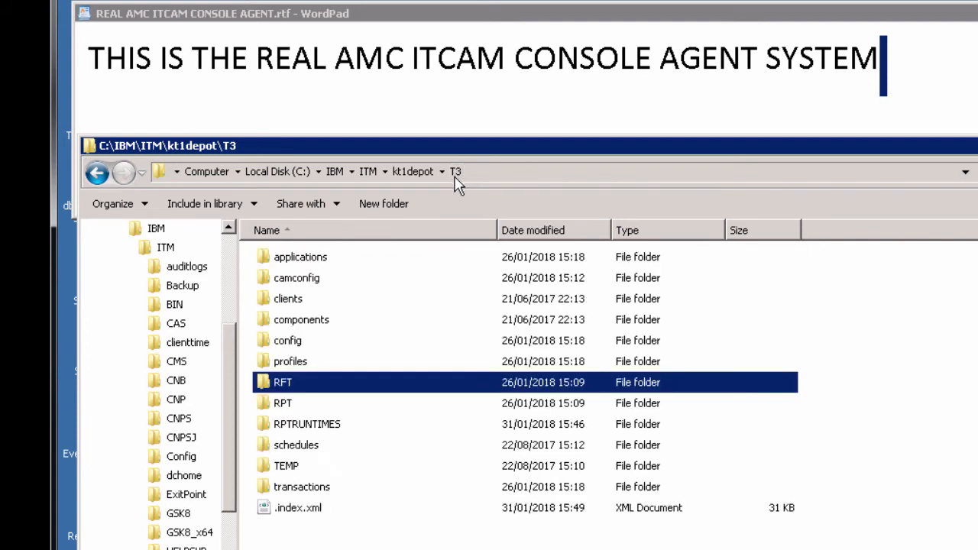
pyautogui.doubleClick(284, 409)
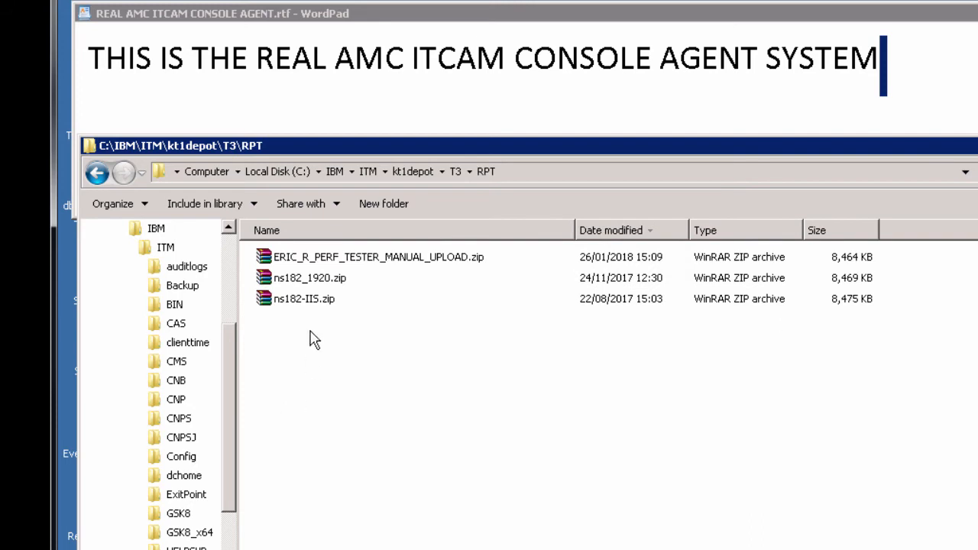
pyautogui.click(456, 172)
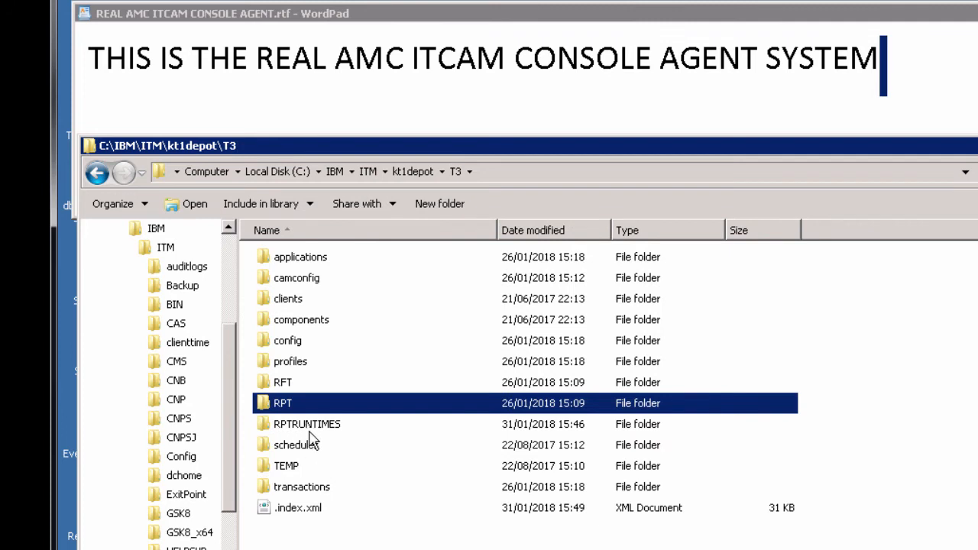
pyautogui.doubleClick(309, 429)
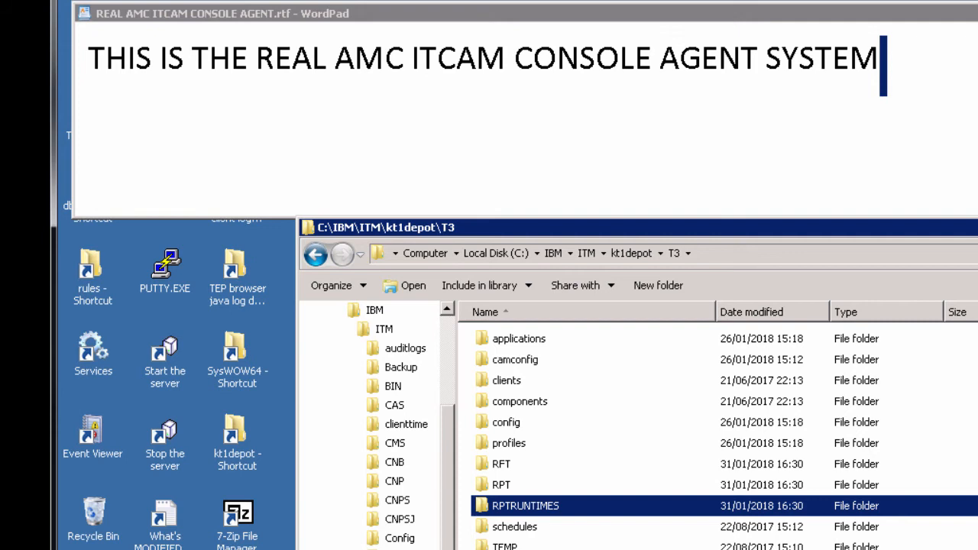
# Check for RFT_MANUAL_UPLOAD_TEST.zip in the RFT folder and RPT_MANUAL_UPLOAD_SCRIPT.zip in the RPT folder, and return to T3.
pyautogui.doubleClick(504, 464)
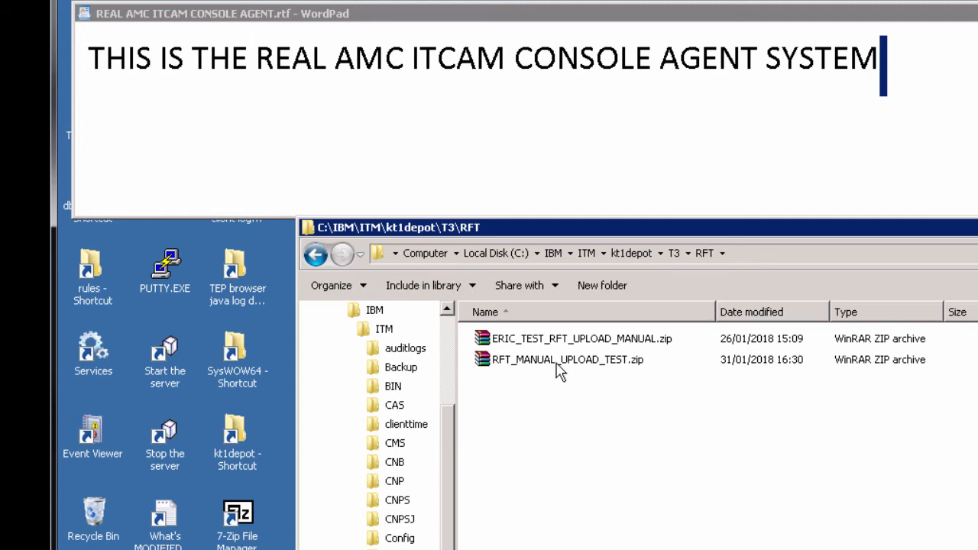
pyautogui.click(558, 369)
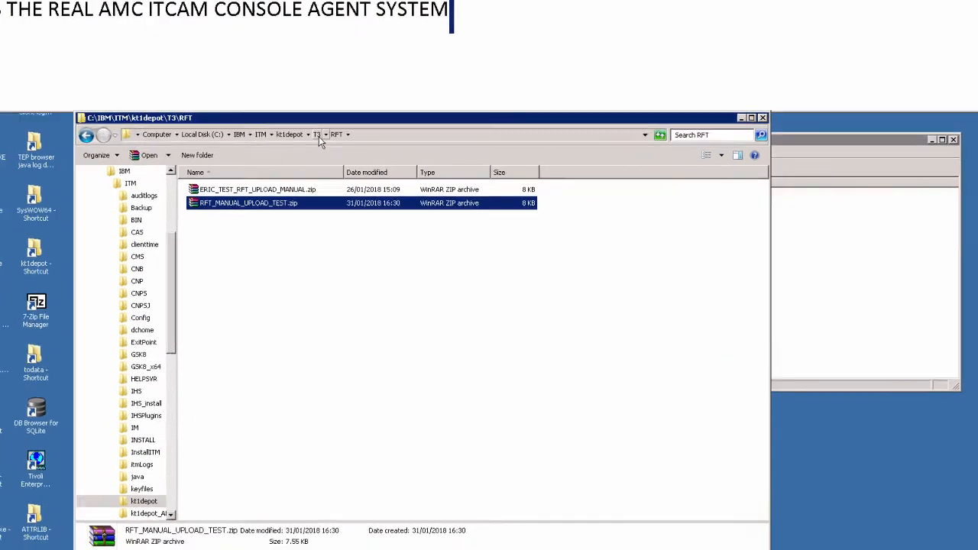
pyautogui.click(344, 158)
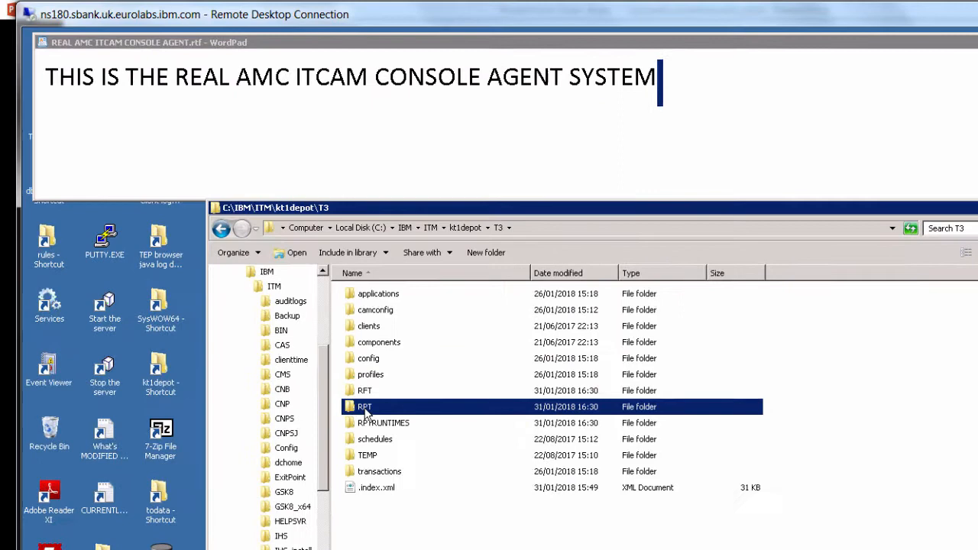
pyautogui.doubleClick(365, 407)
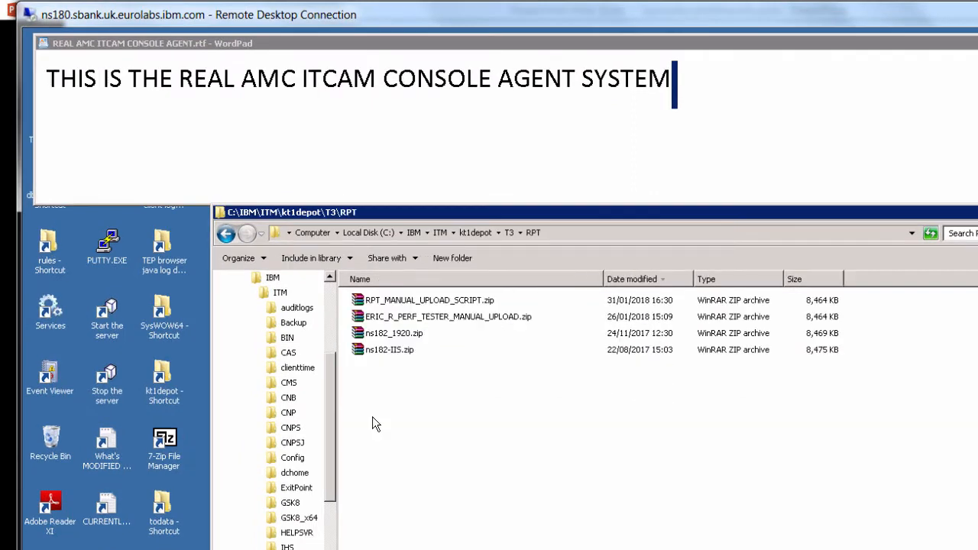
pyautogui.click(421, 297)
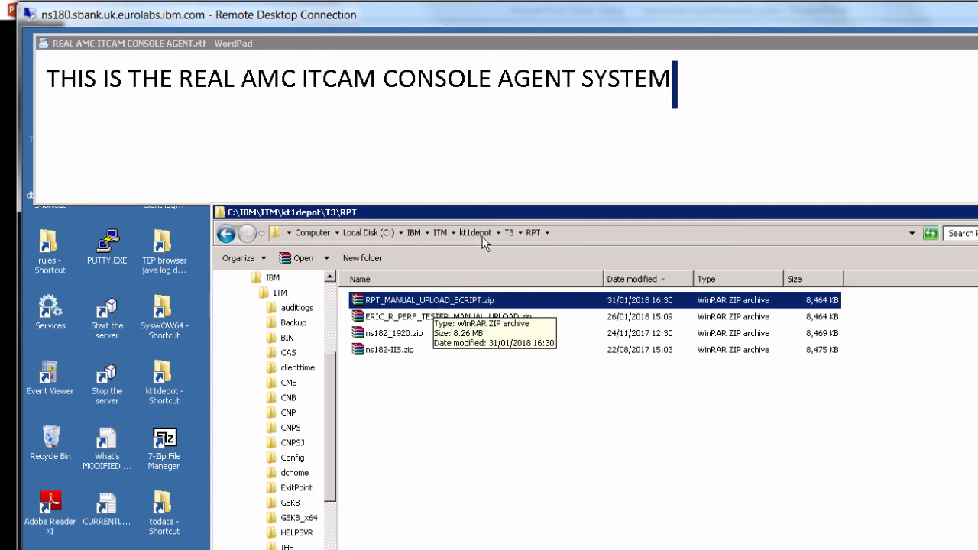
pyautogui.click(507, 231)
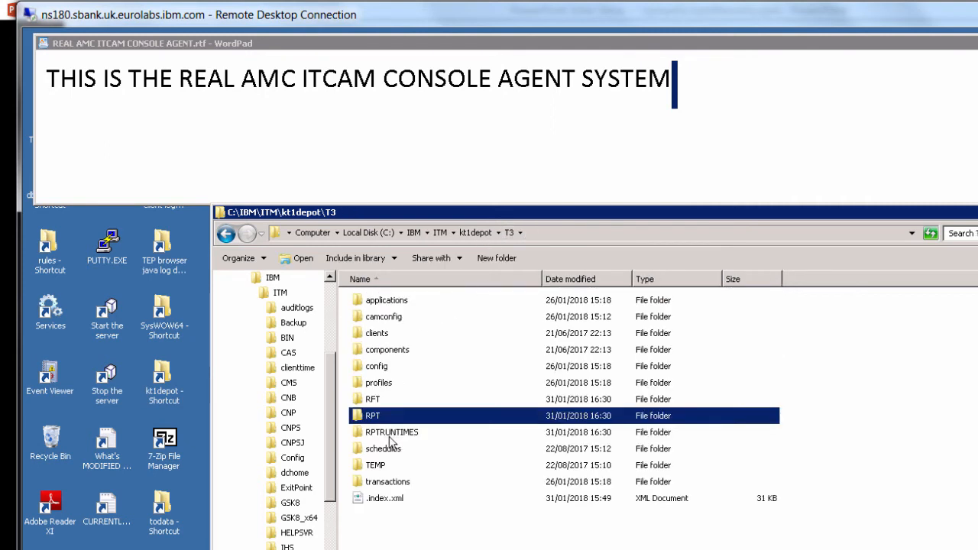
# Check the RPTRUNTIMES folder under T3 for the copied runtime zip archive, and return to the main steps slide.
pyautogui.doubleClick(389, 434)
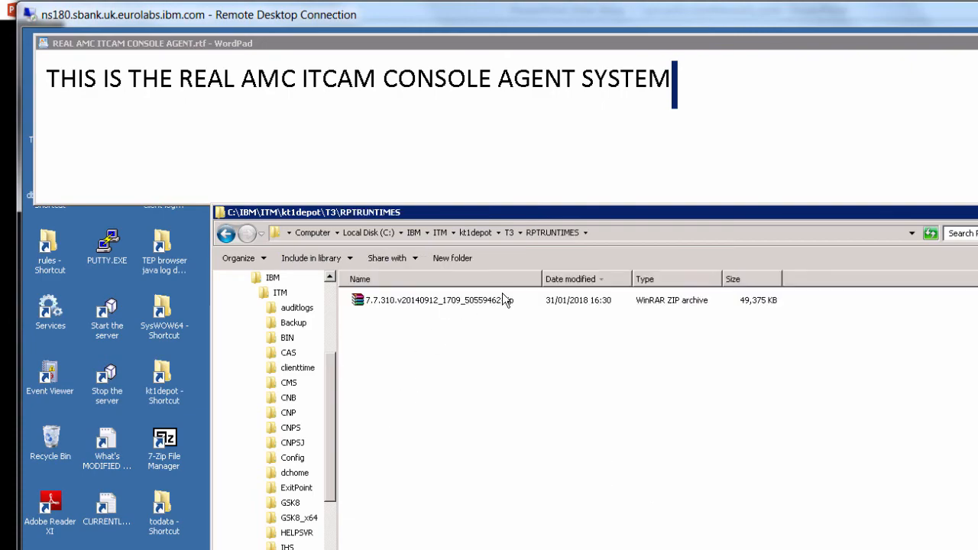
pyautogui.click(977, 213)
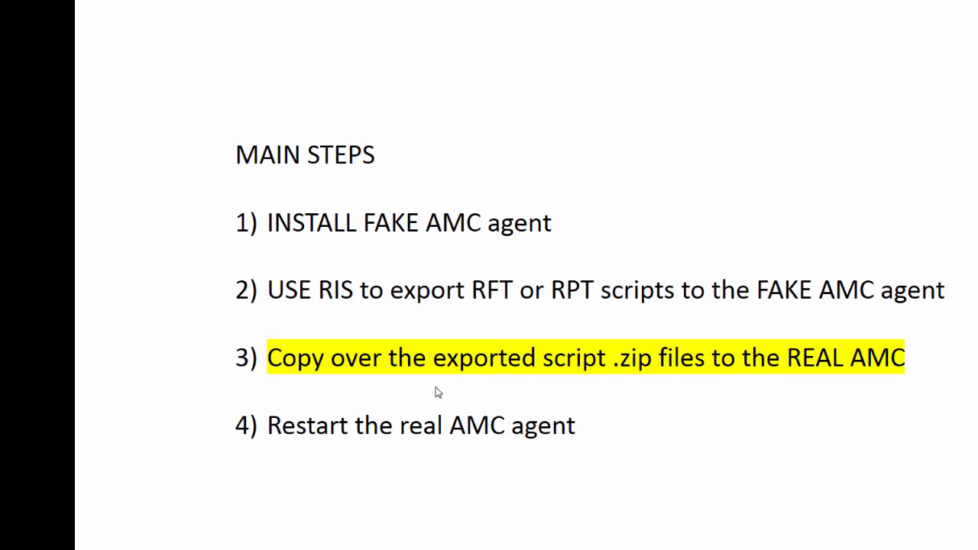
pyautogui.click(436, 384)
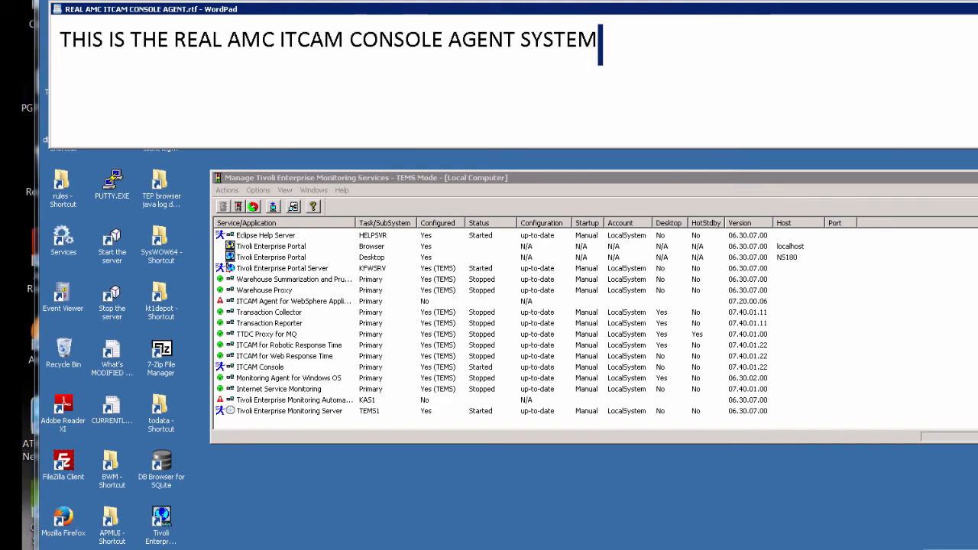
# Stop the ITCAM Console service in Manage Tivoli Enterprise Monitoring Services on the real AMC system.
pyautogui.click(274, 367)
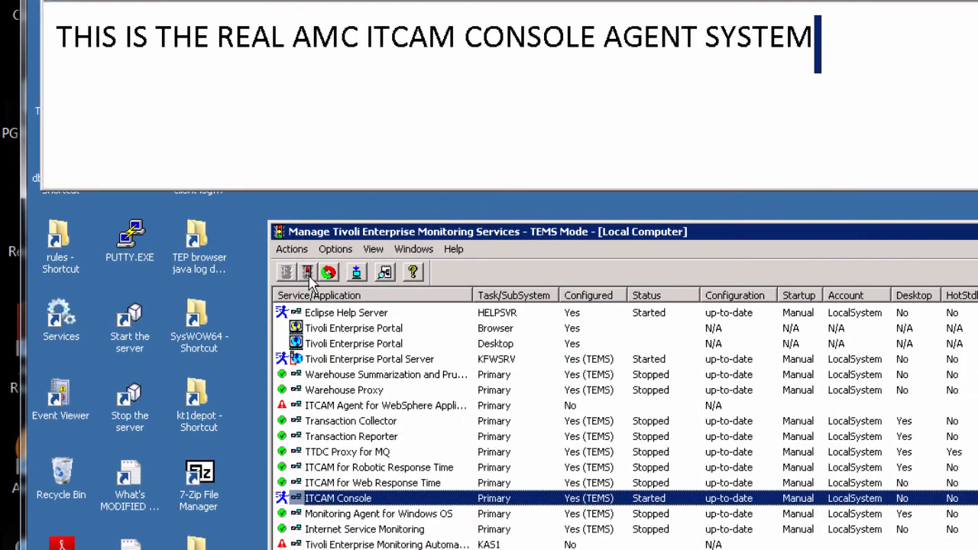
pyautogui.click(307, 273)
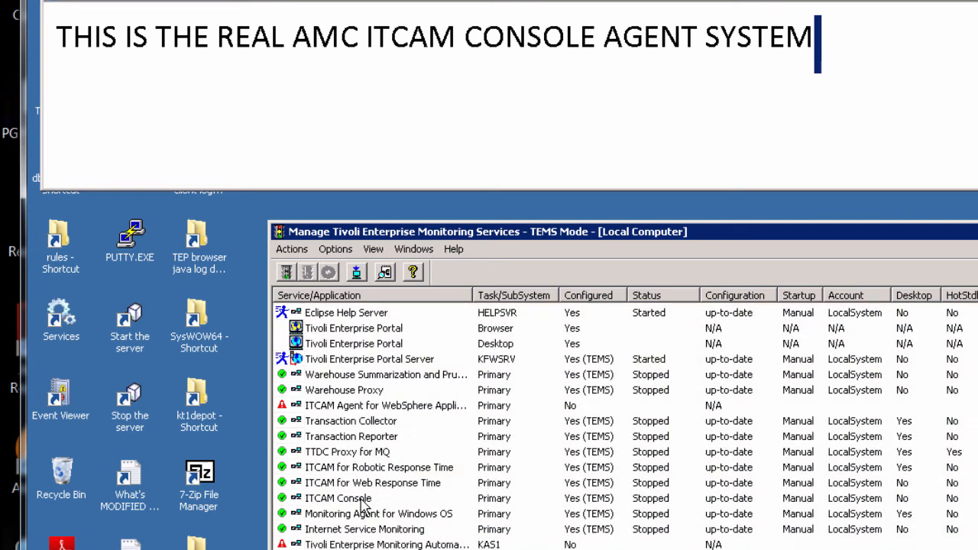
pyautogui.click(365, 504)
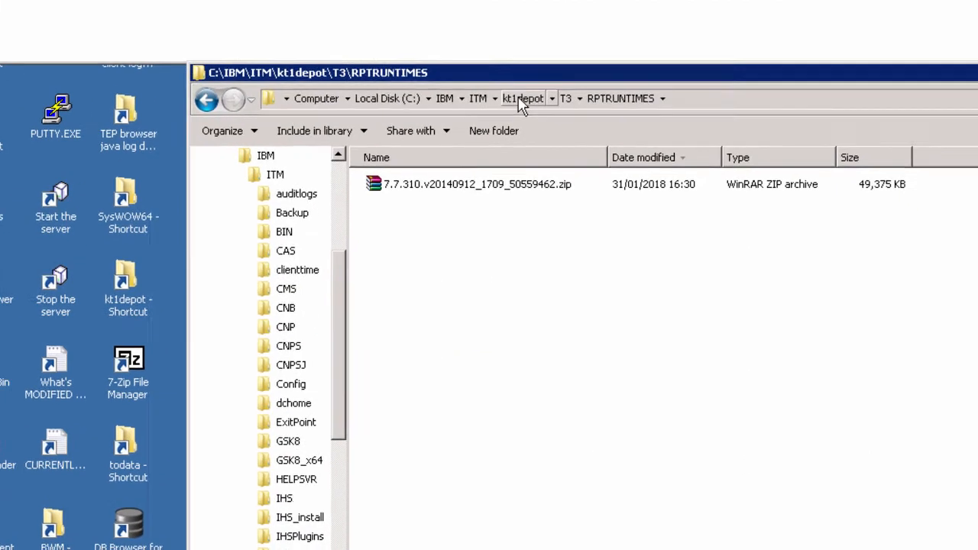
# Delete the compressed.encoded file from the applications folder under C:\IBM\ITM\kt1depot\T3.
pyautogui.click(574, 122)
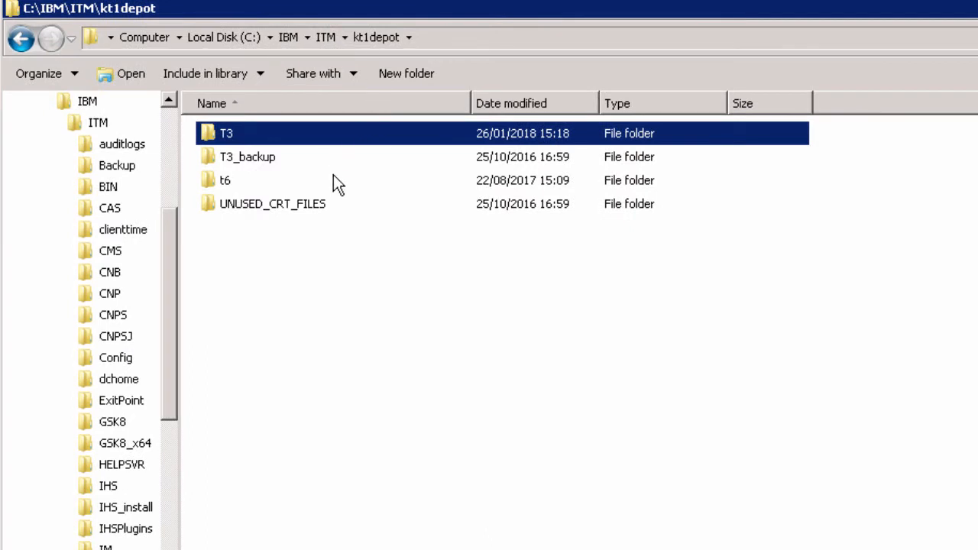
pyautogui.doubleClick(226, 131)
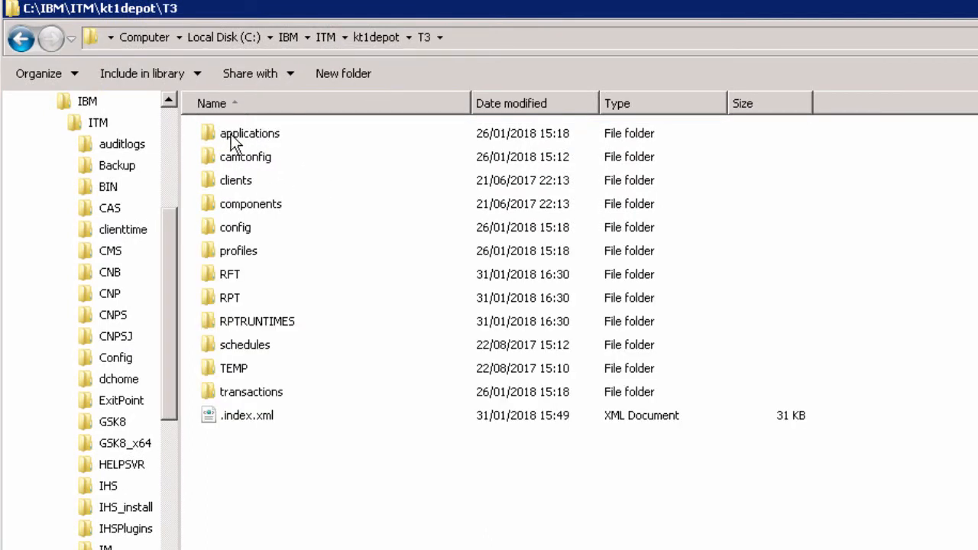
pyautogui.doubleClick(233, 136)
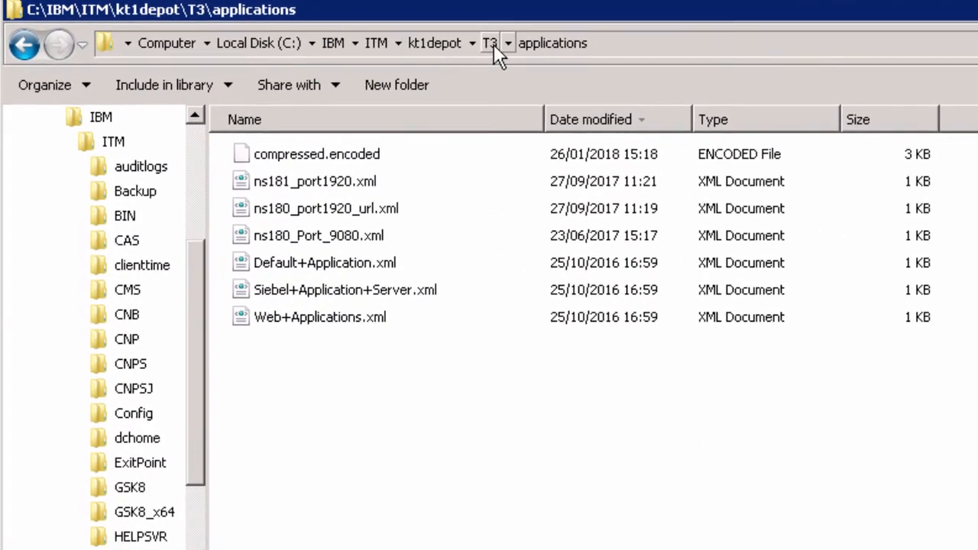
pyautogui.click(494, 45)
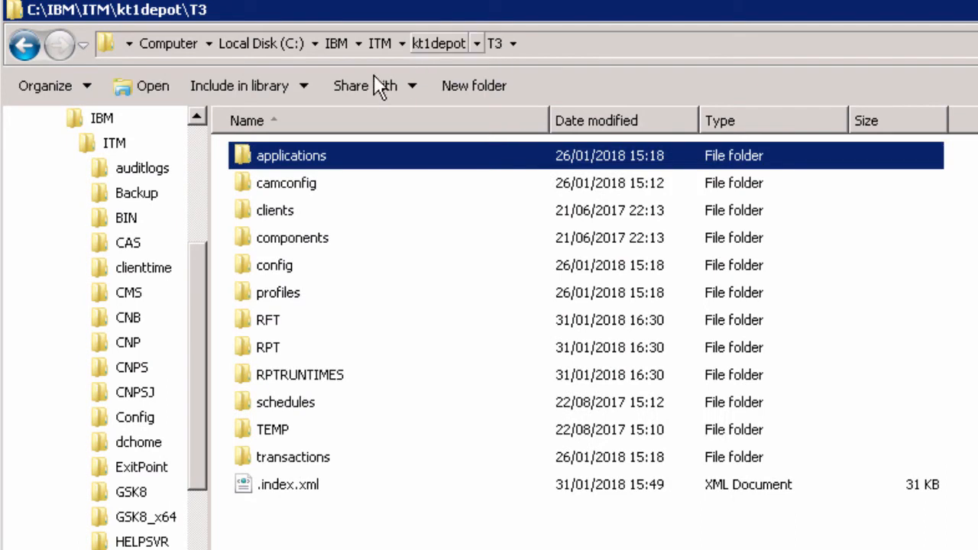
pyautogui.doubleClick(286, 156)
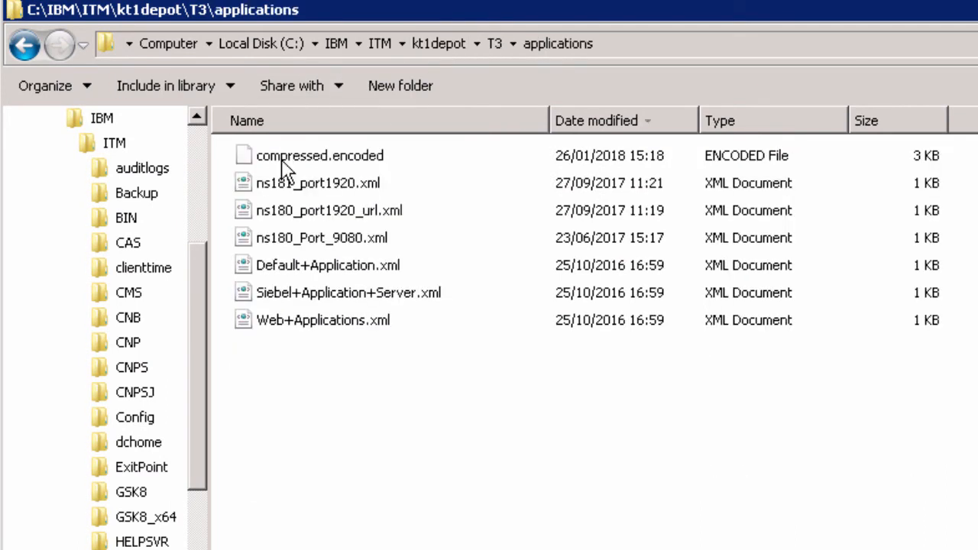
pyautogui.click(327, 166)
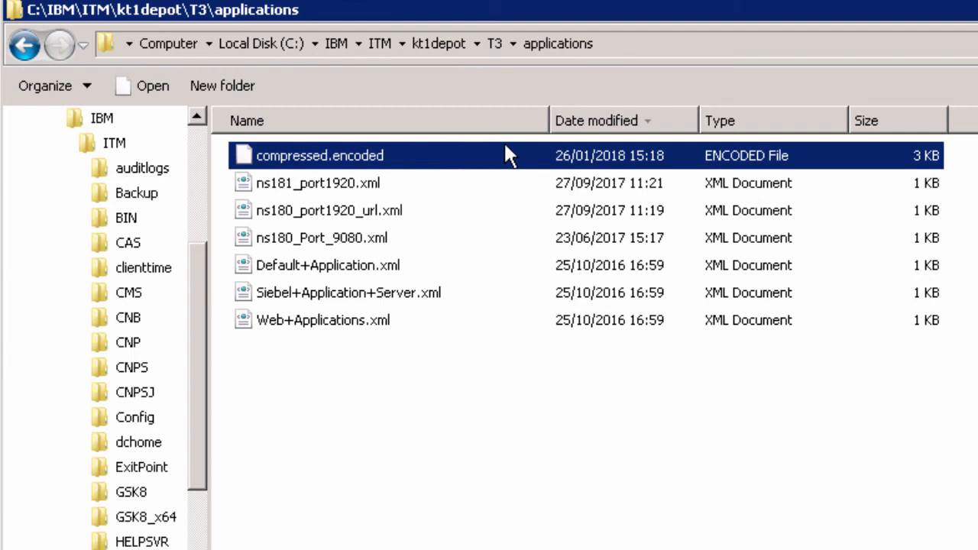
pyautogui.press('Delete')
pyautogui.click(965, 469)
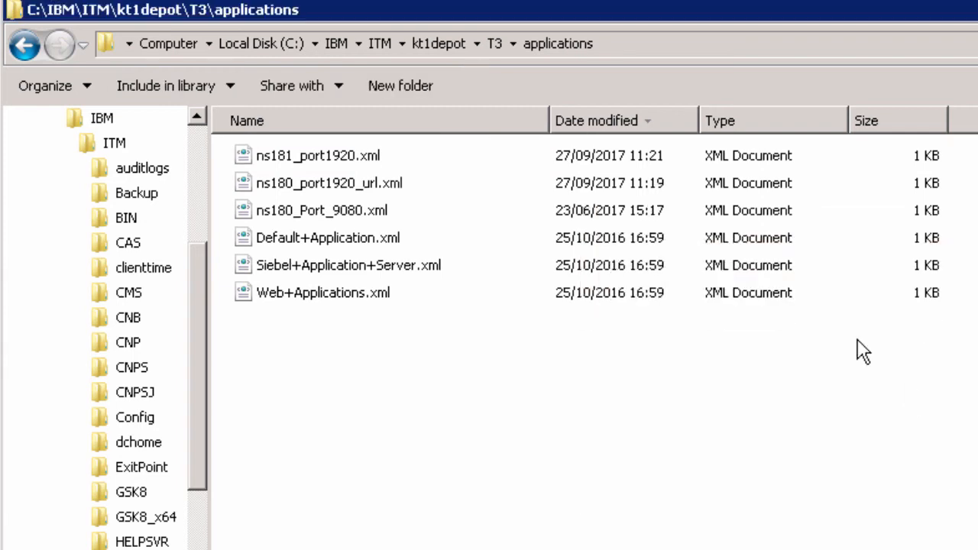
# Delete all the XML files, from Filter_1920.xml through PLAYBACK_MANUAL_UPLOAD_SCRIPTS.xml, from the camconfig folder under T3.
pyautogui.click(495, 44)
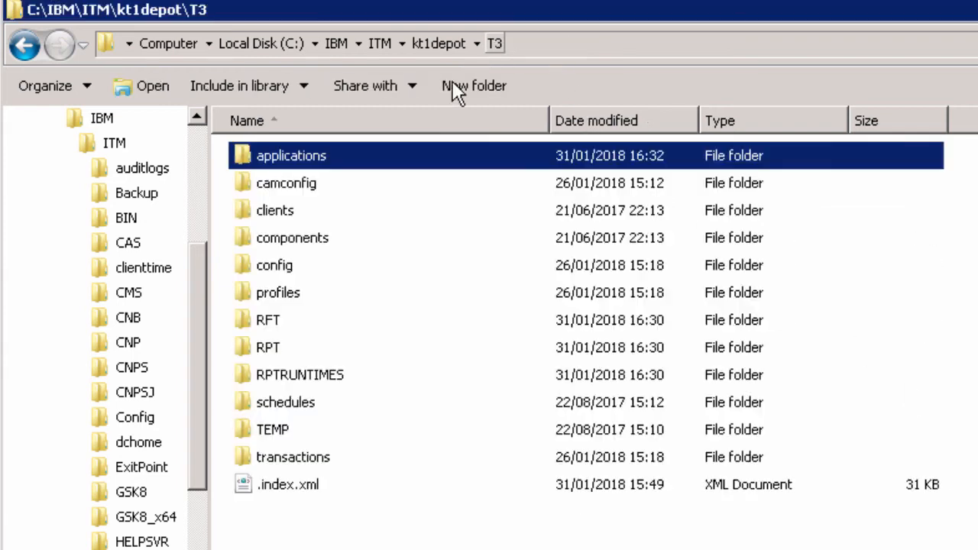
pyautogui.doubleClick(303, 184)
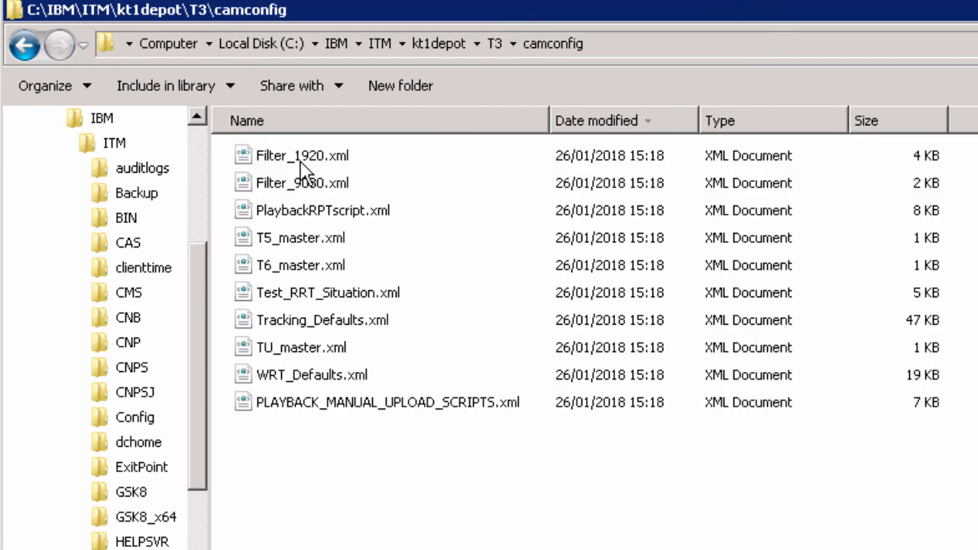
pyautogui.click(301, 160)
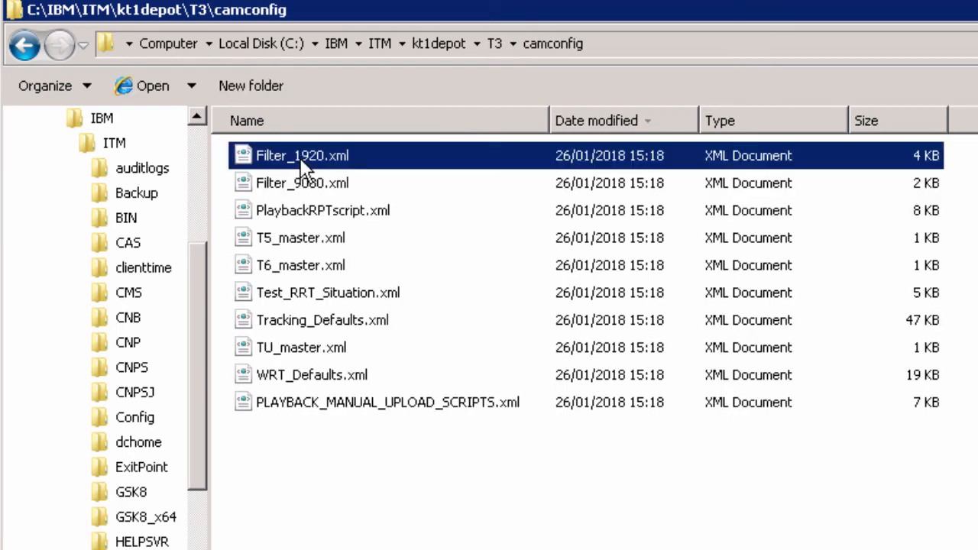
pyautogui.keyDown('shift'); pyautogui.click(349, 400); pyautogui.keyUp('shift')
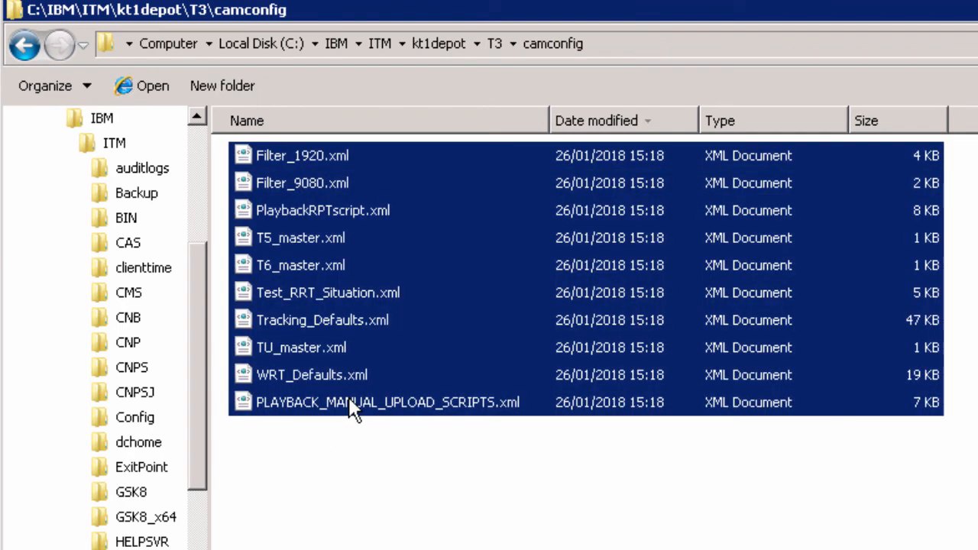
pyautogui.press('Delete')
pyautogui.press('Return')
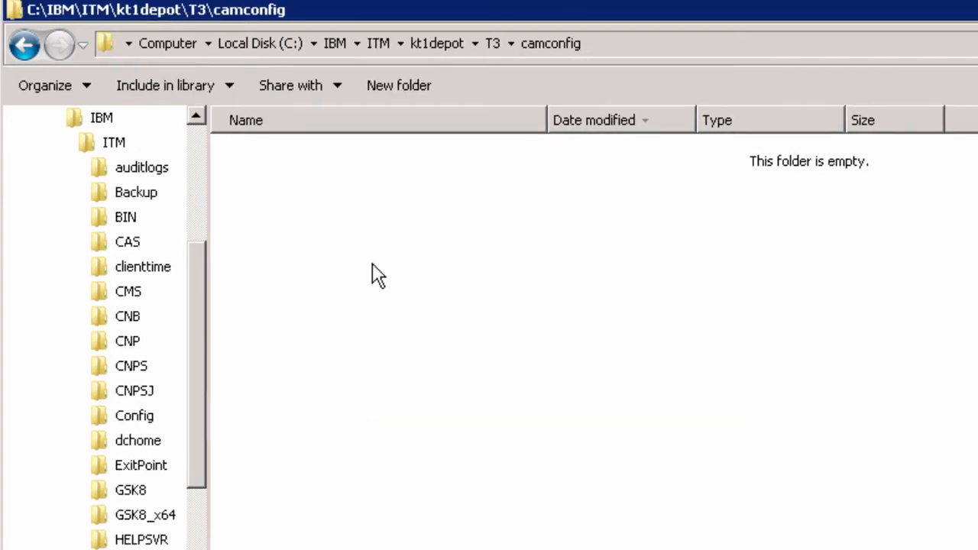
# Delete the compressed.encoded file from the clients folder under T3, keeping clients.xml.
pyautogui.click(511, 44)
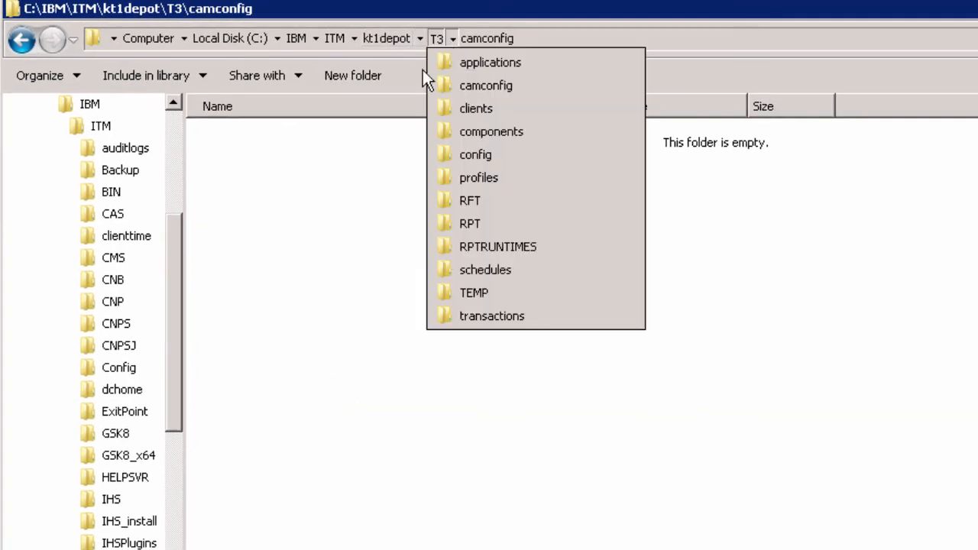
pyautogui.click(434, 40)
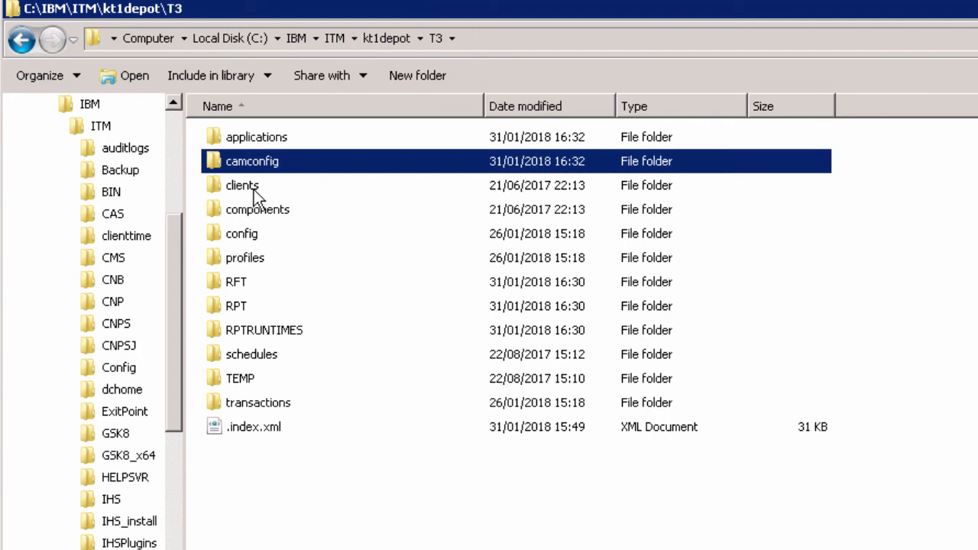
pyautogui.doubleClick(246, 187)
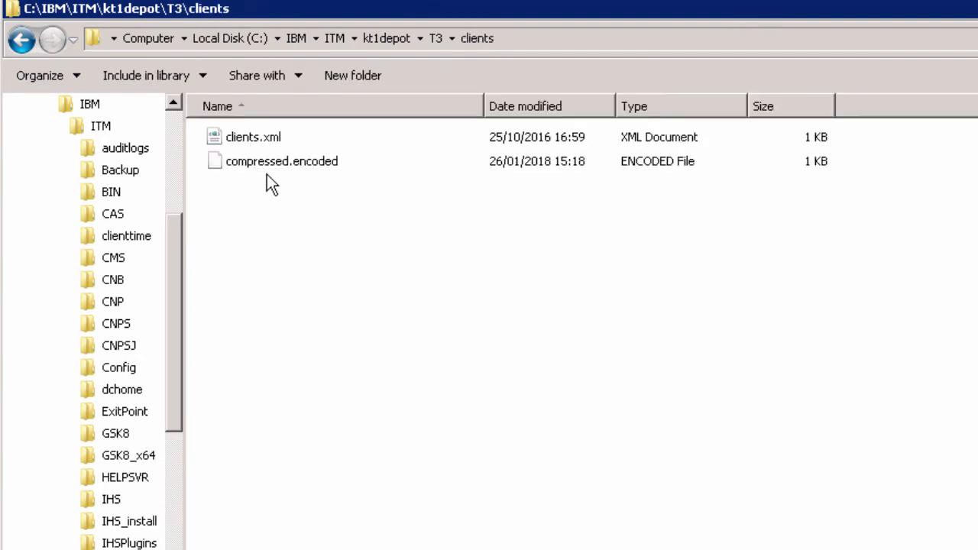
pyautogui.click(271, 167)
pyautogui.press('Delete')
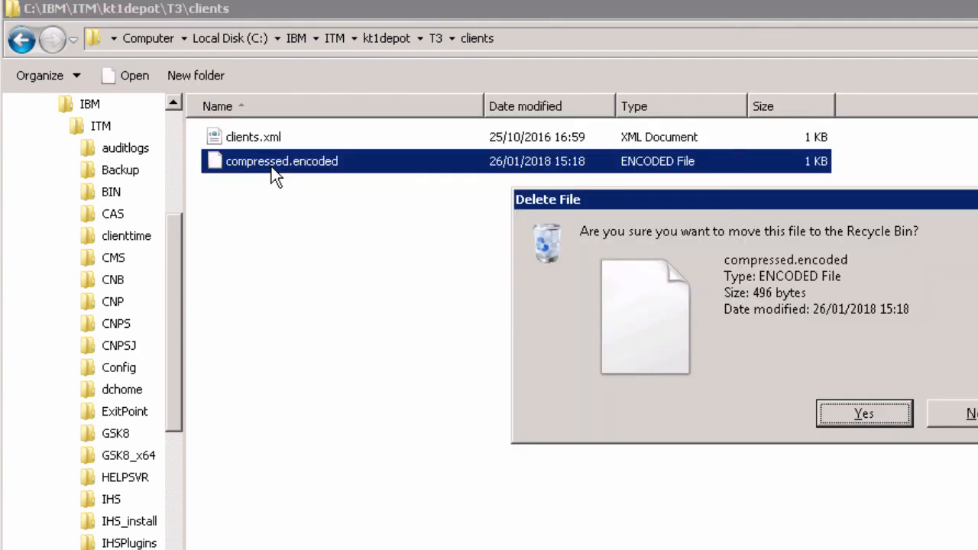
pyautogui.press('Return')
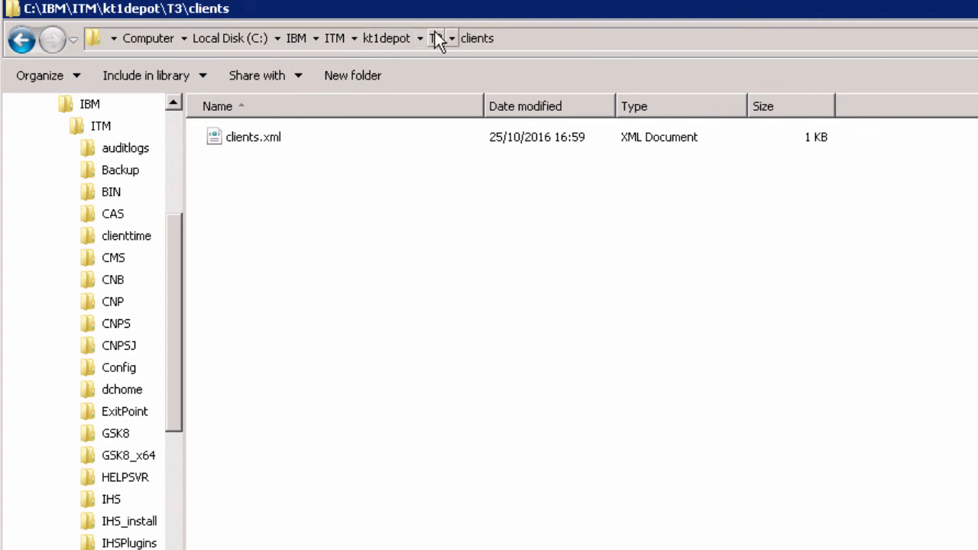
# Delete the compressed.encoded file from the components folder under T3, keeping components.xml.
pyautogui.click(435, 38)
pyautogui.click(260, 213)
pyautogui.doubleClick(259, 209)
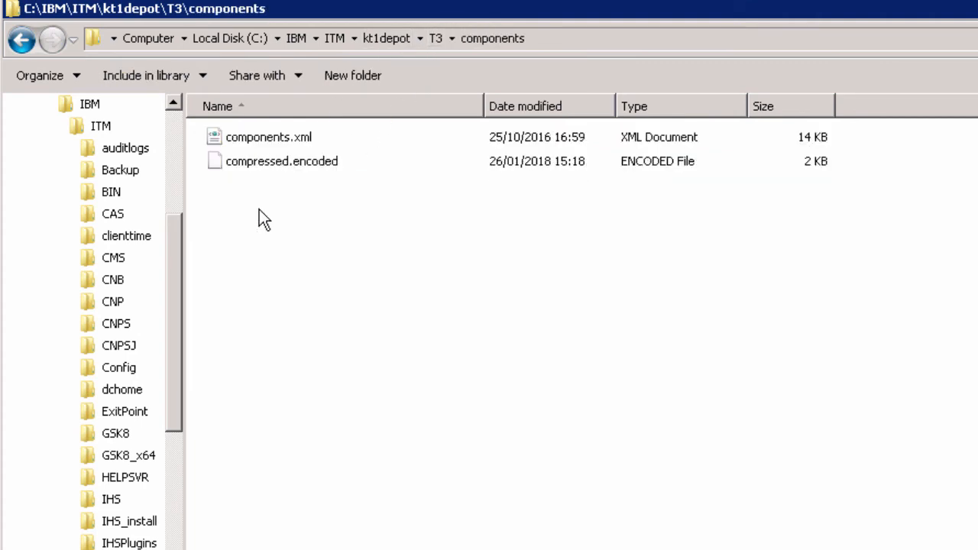
pyautogui.click(265, 162)
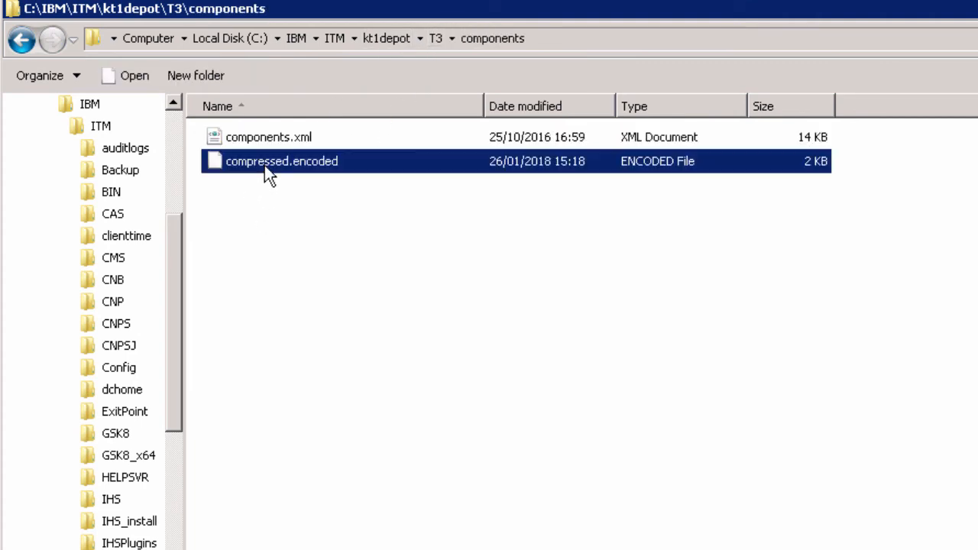
pyautogui.press('Delete')
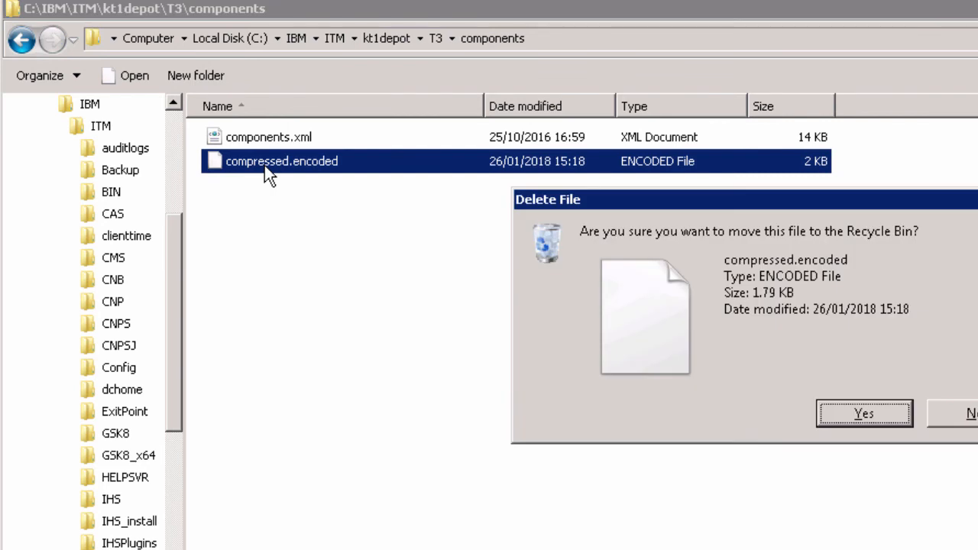
pyautogui.press('Return')
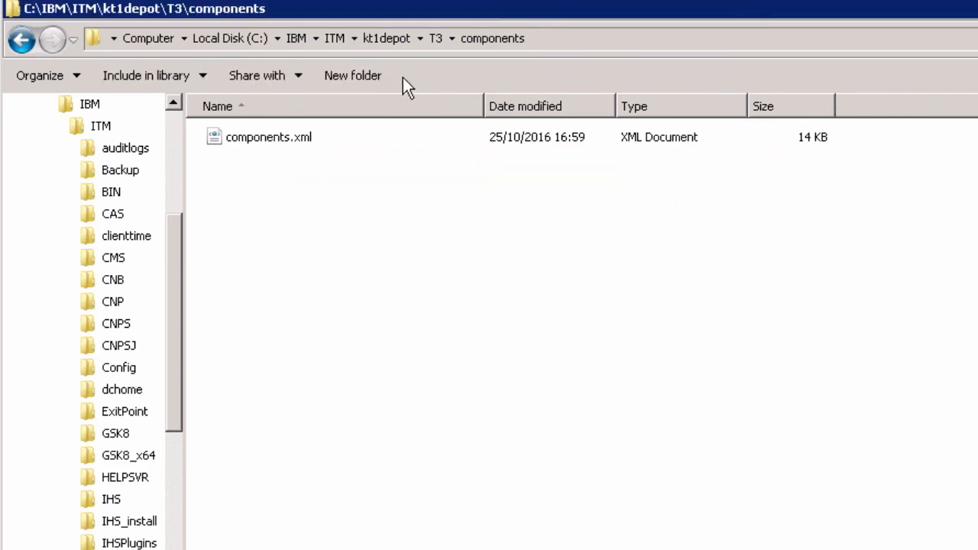
# Delete the compressed.encoded file from the config folder under T3, keeping depotconfig.xml.
pyautogui.click(440, 44)
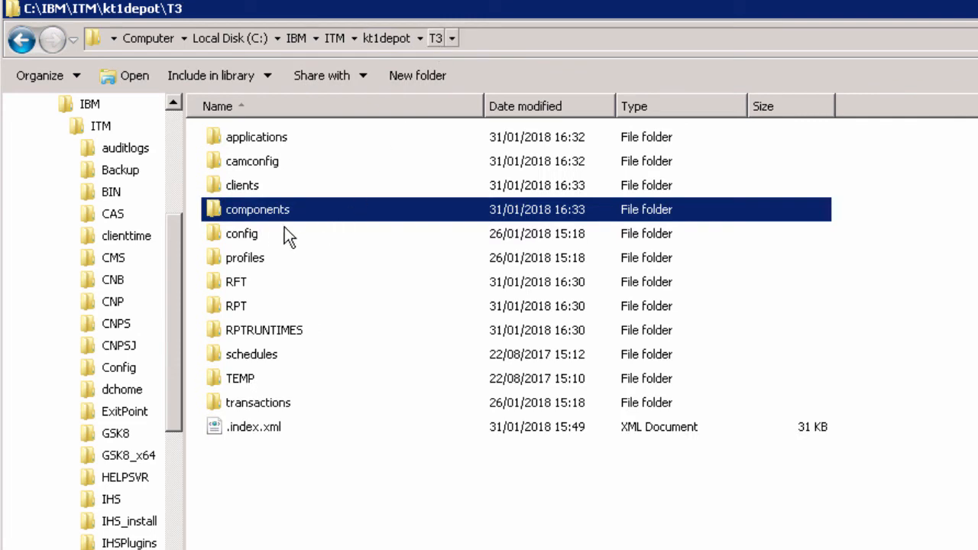
pyautogui.doubleClick(249, 233)
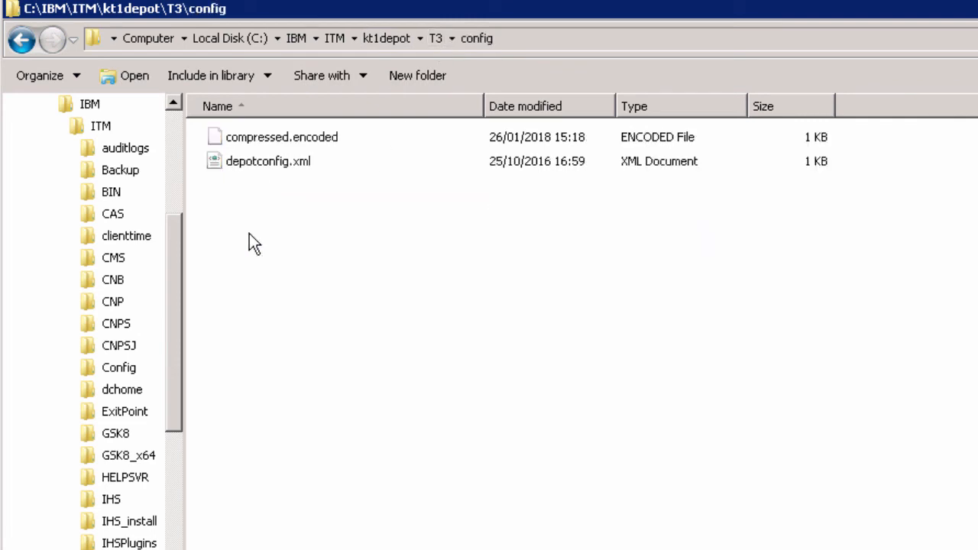
pyautogui.click(284, 139)
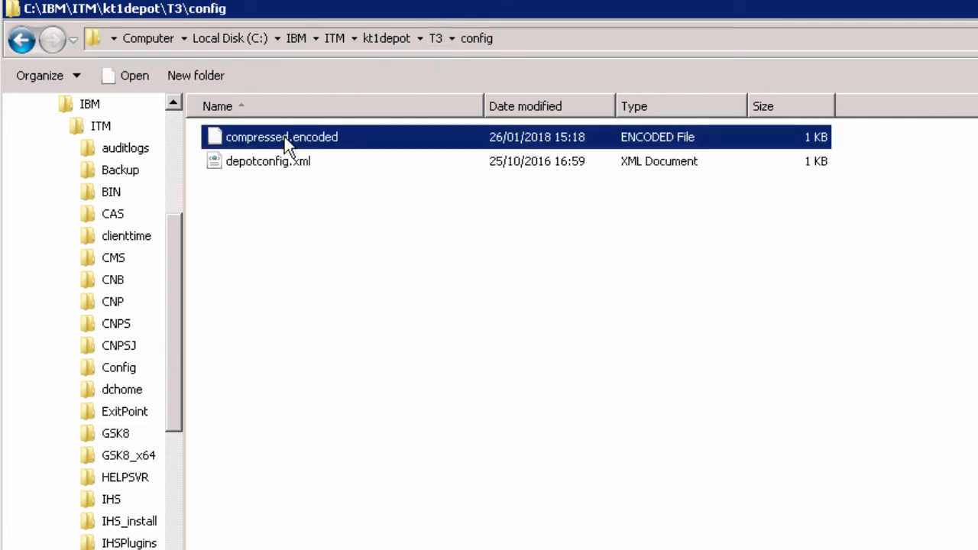
pyautogui.press('Delete')
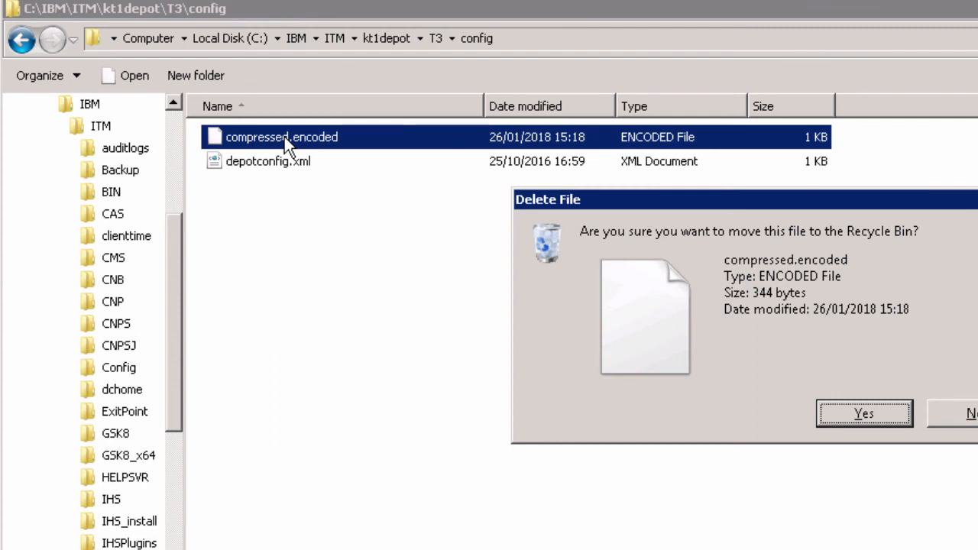
pyautogui.press('Return')
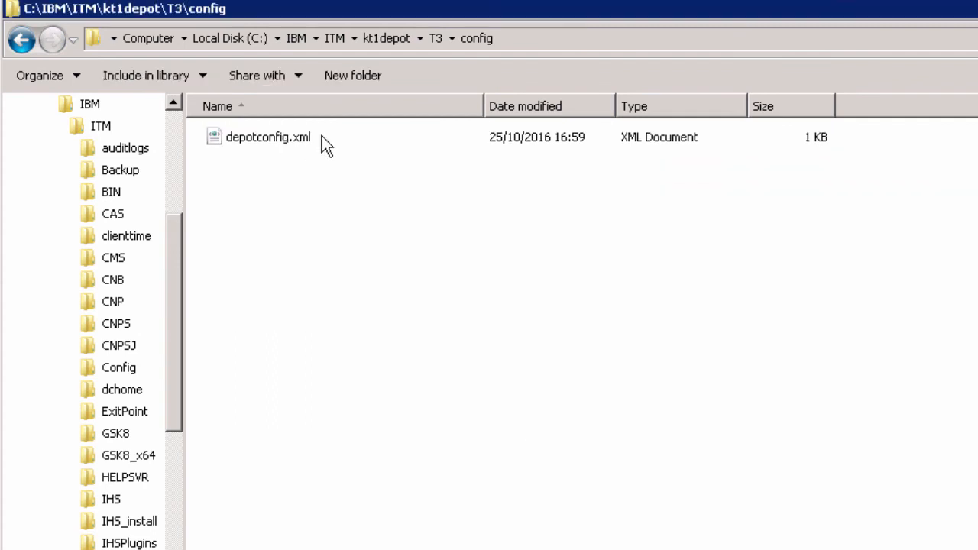
# Delete the compressed.encoded file from the profiles folder under T3, keeping the profile XML files.
pyautogui.click(432, 39)
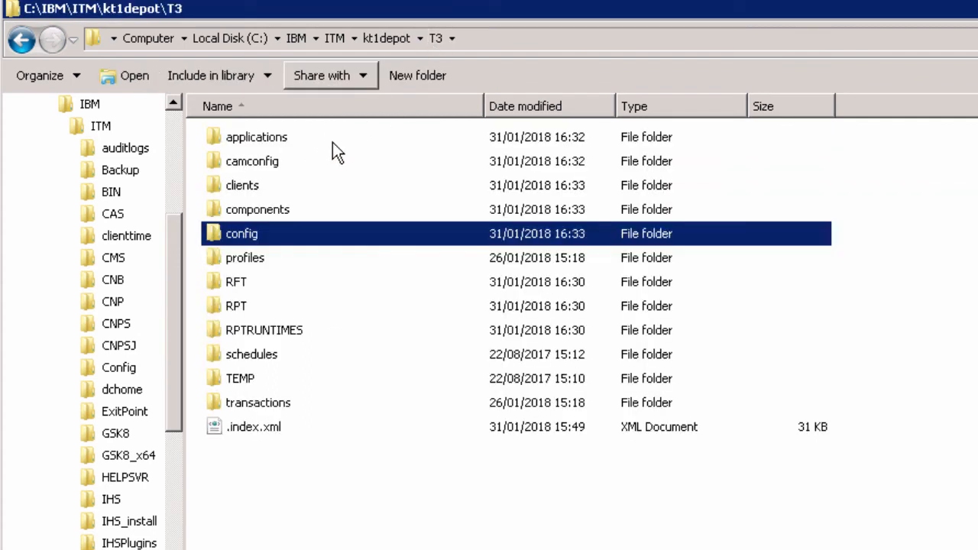
pyautogui.doubleClick(257, 257)
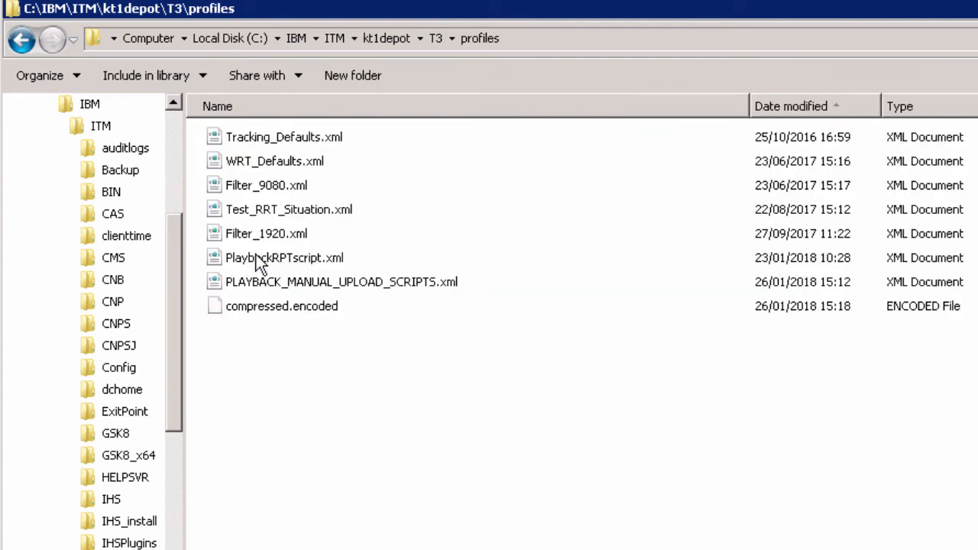
pyautogui.click(292, 306)
pyautogui.press('Delete')
pyautogui.press('Return')
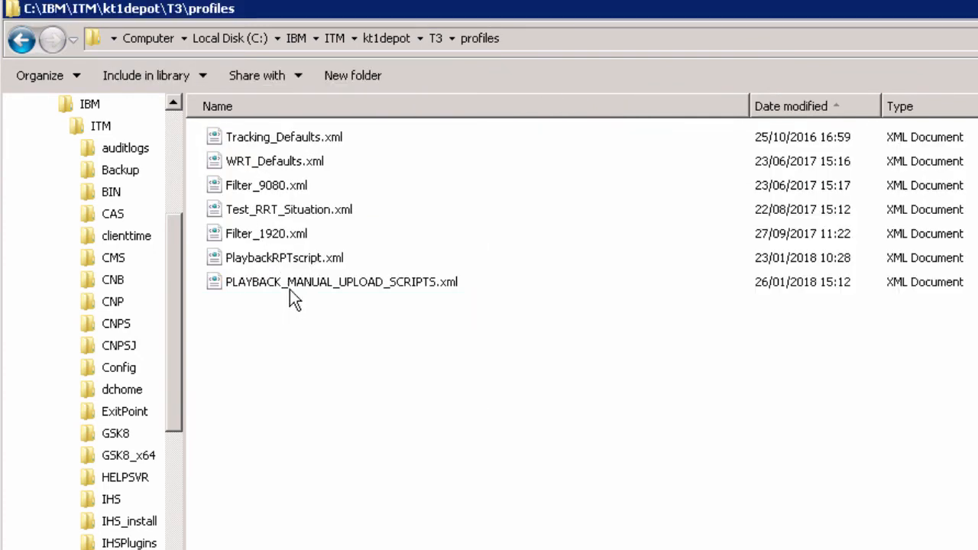
# Check the RFT folder under T3, then delete the compressed.encoded file from the schedules folder, keeping its XML files.
pyautogui.click(433, 37)
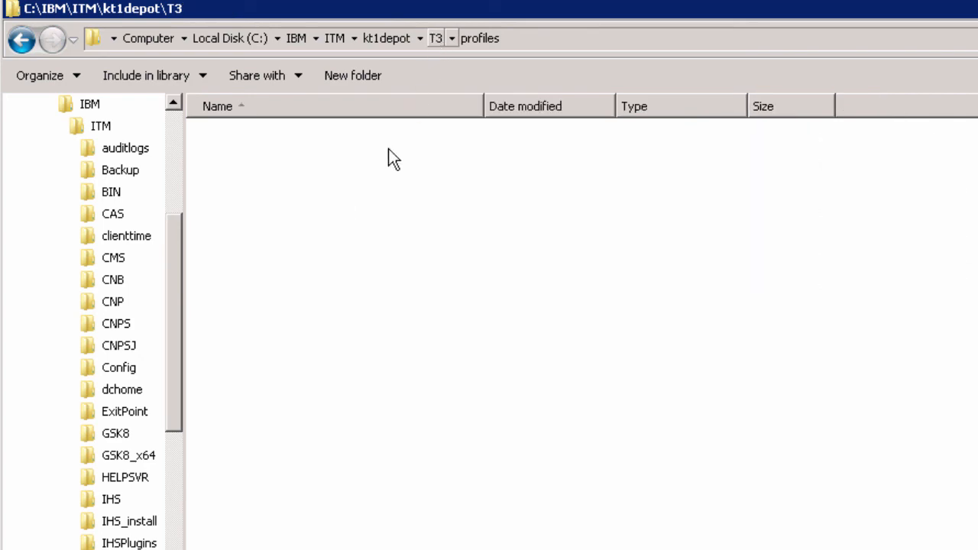
pyautogui.doubleClick(233, 284)
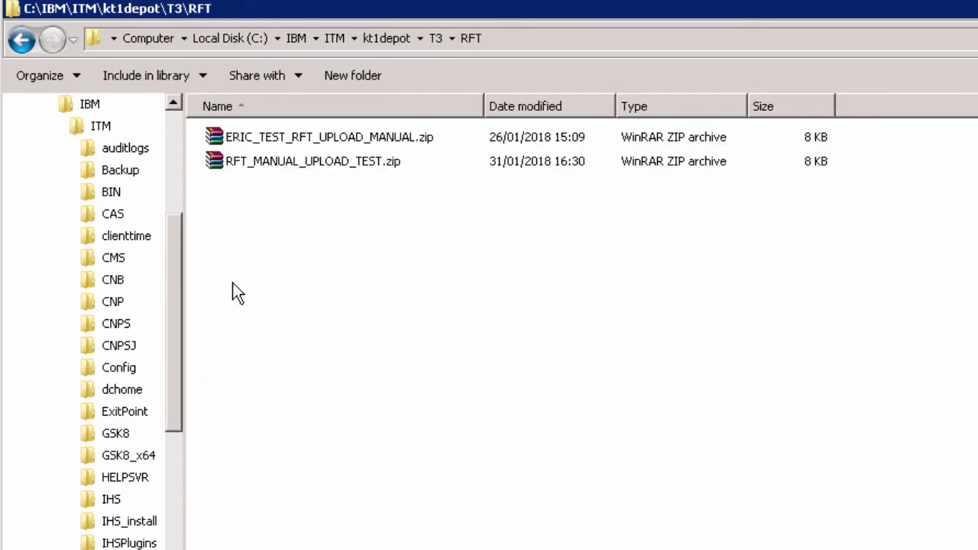
pyautogui.click(440, 39)
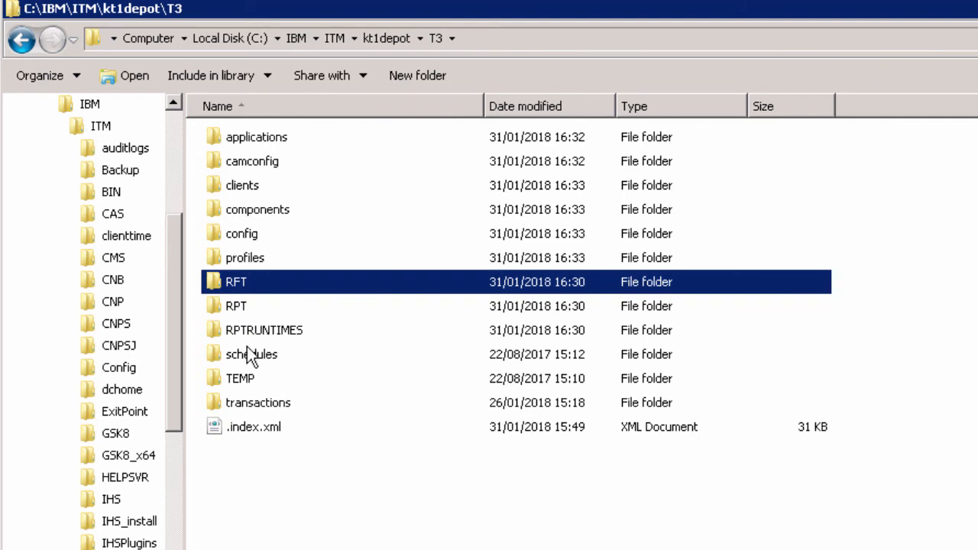
pyautogui.doubleClick(249, 351)
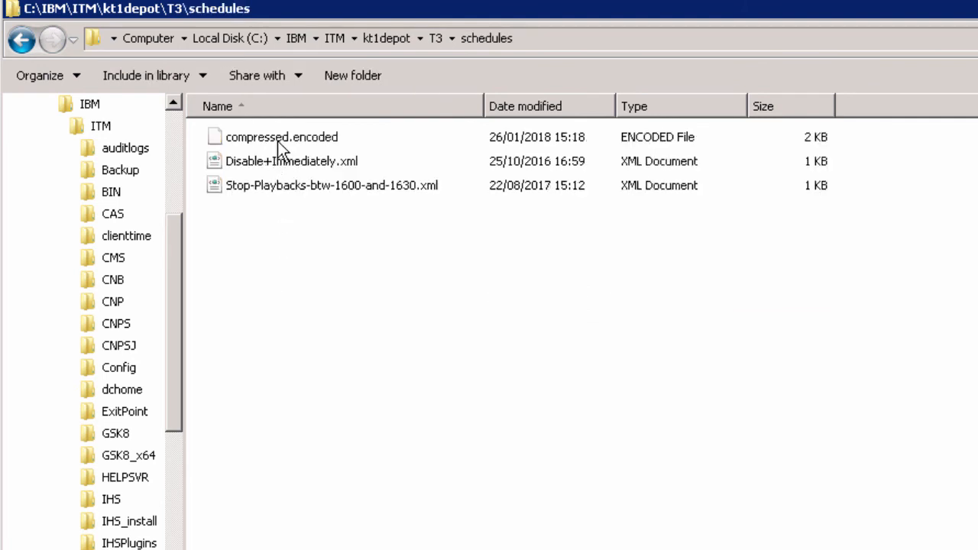
pyautogui.click(277, 141)
pyautogui.press('Delete')
pyautogui.press('Return')
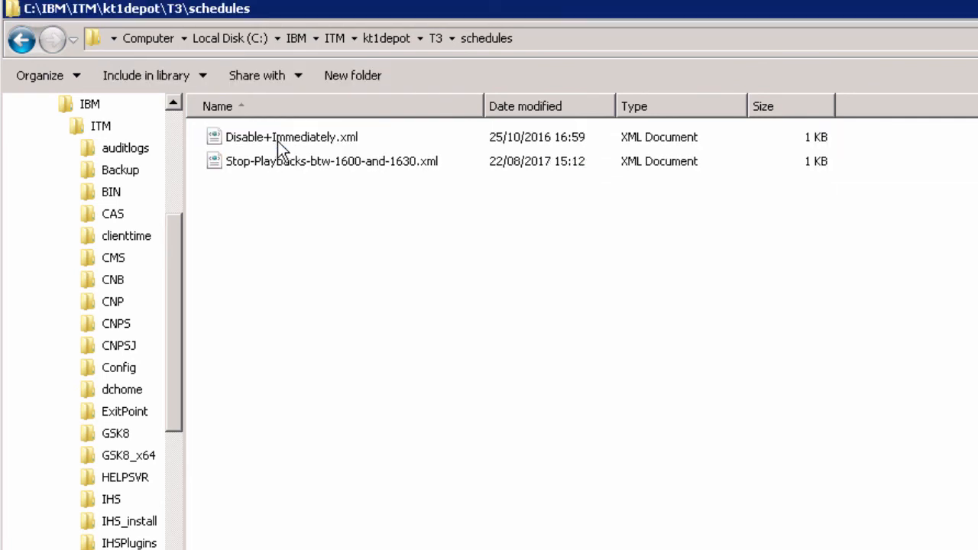
# Delete the compressed.encoded file from the transactions folder under T3, keeping the transaction XML files.
pyautogui.click(432, 39)
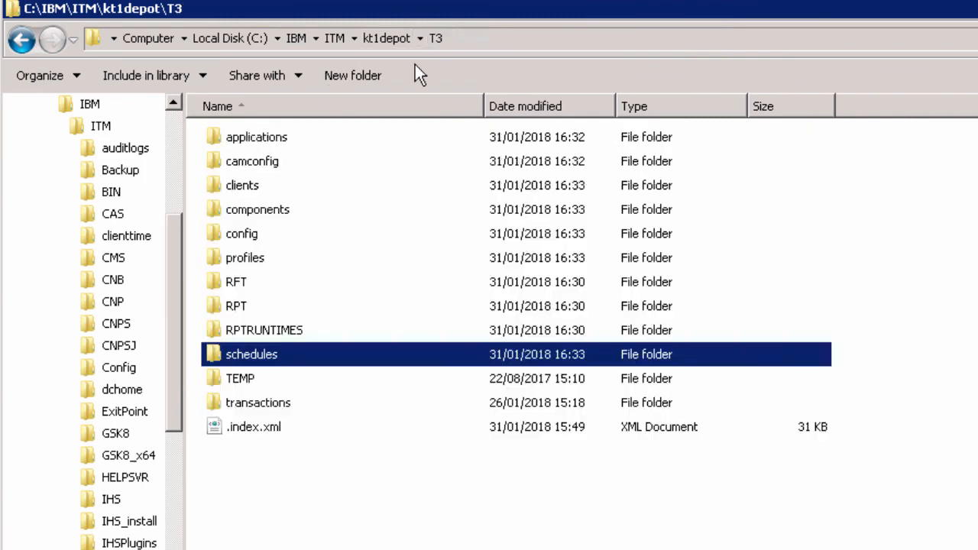
pyautogui.doubleClick(260, 403)
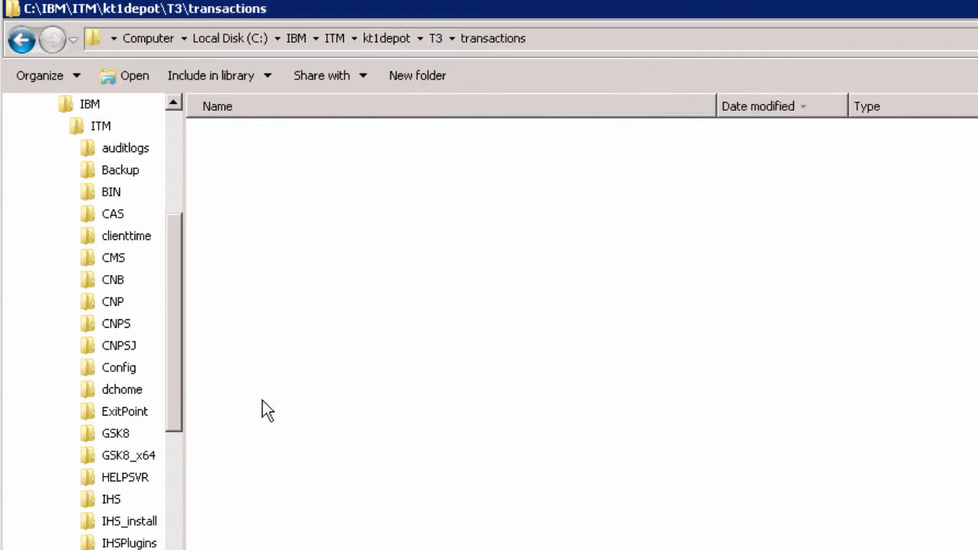
pyautogui.click(285, 137)
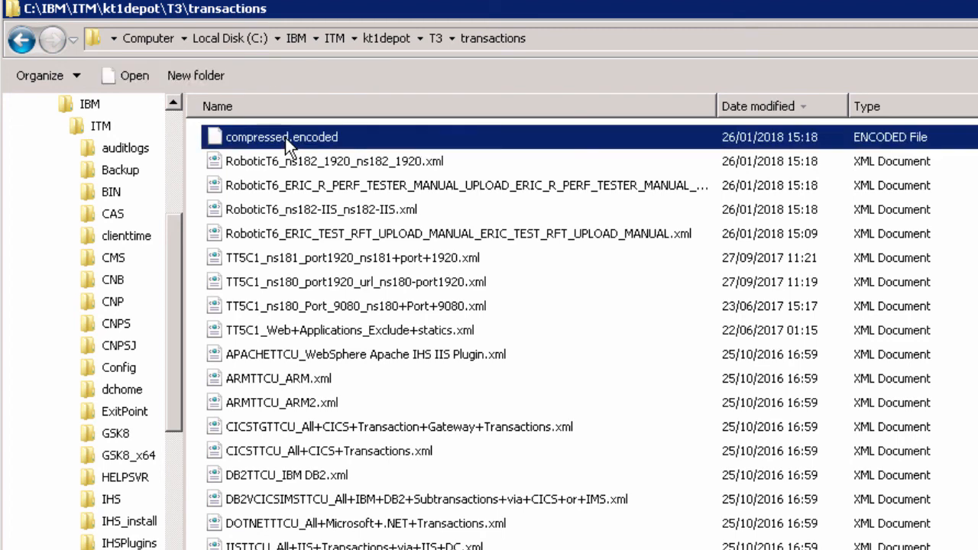
pyautogui.press('Delete')
pyautogui.press('Return')
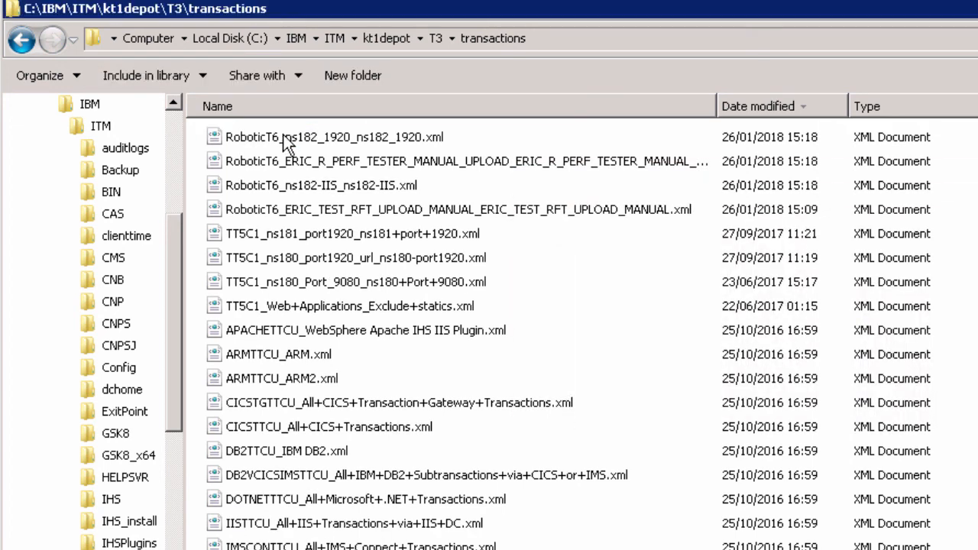
# Delete the .index.xml file from the T3 folder.
pyautogui.click(433, 38)
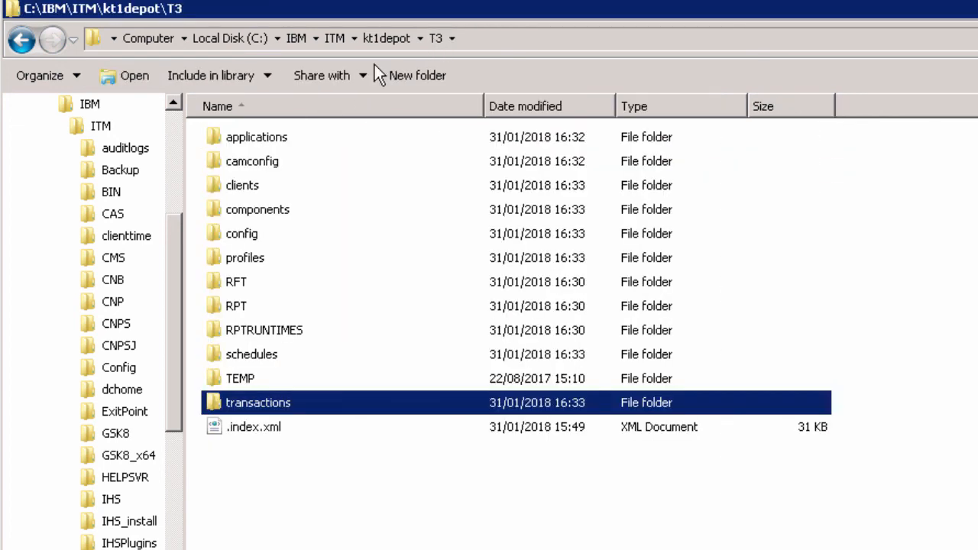
pyautogui.click(260, 462)
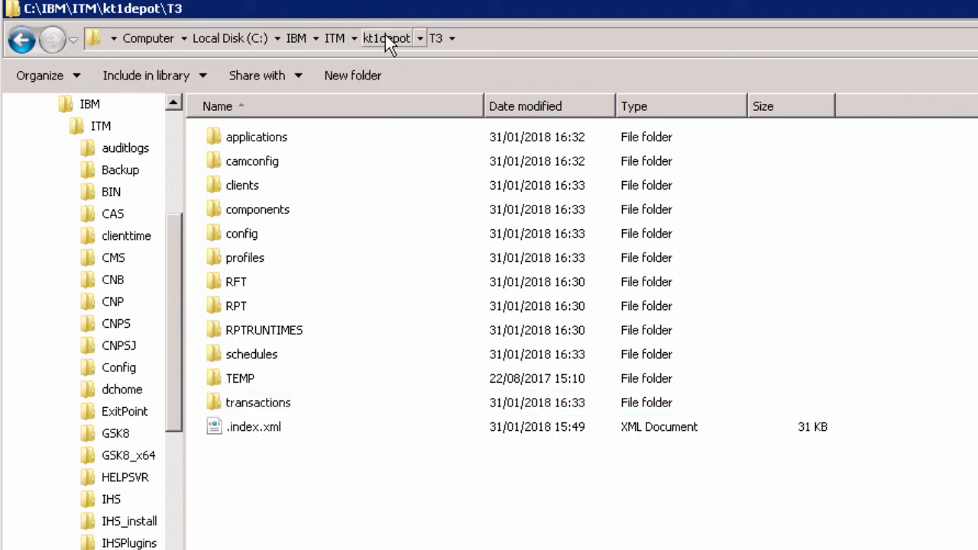
pyautogui.click(244, 432)
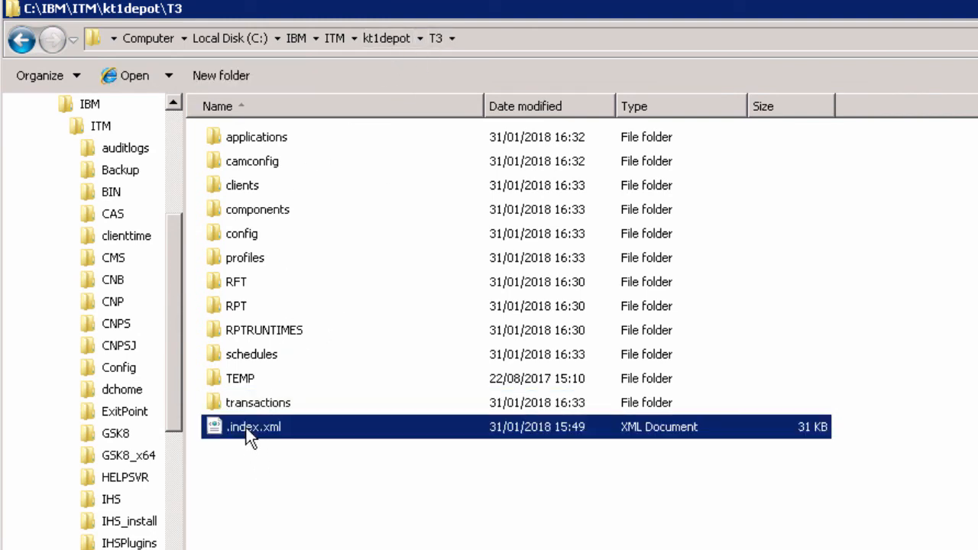
pyautogui.press('Delete')
pyautogui.press('Return')
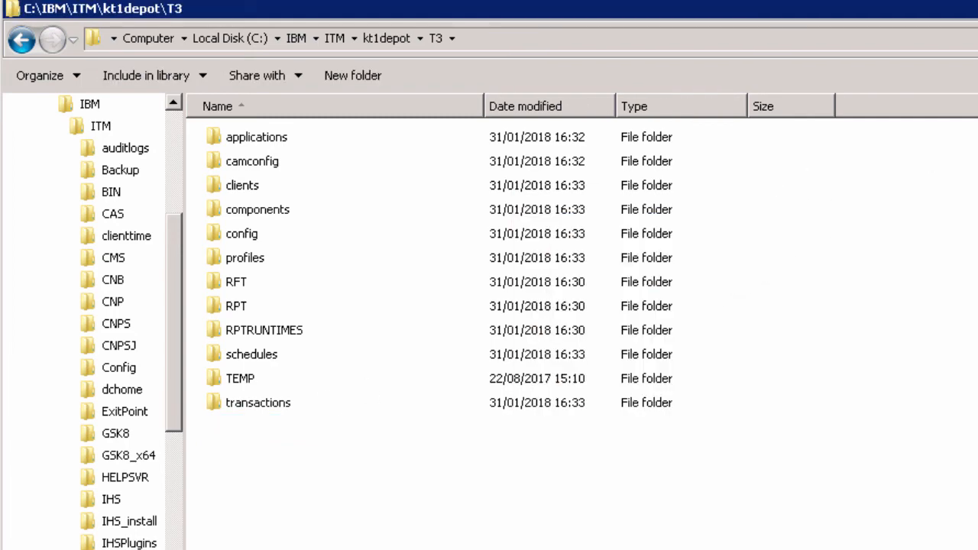
# Switch to Manage Tivoli Enterprise Monitoring Services and start the ITCAM Console agent.
pyautogui.hotkey('alt', 'Tab')
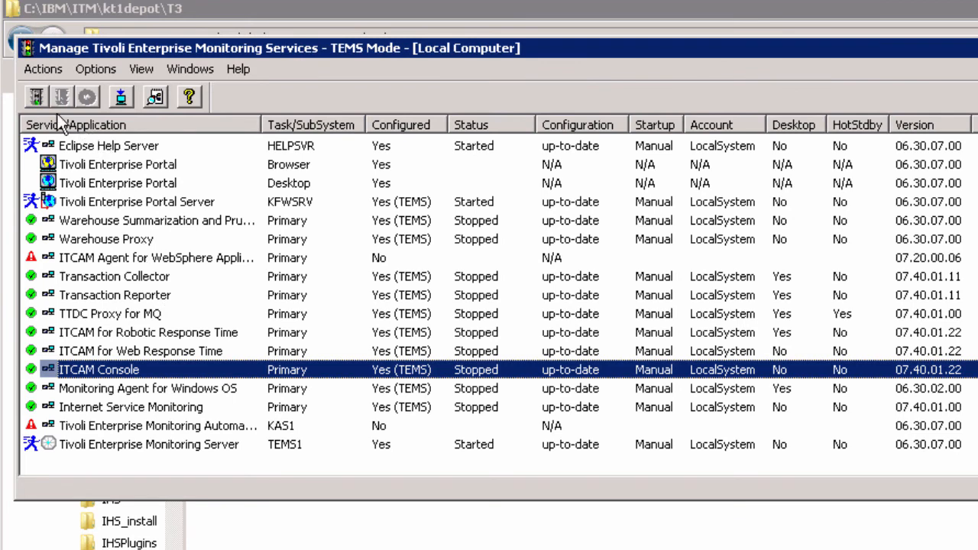
pyautogui.click(38, 95)
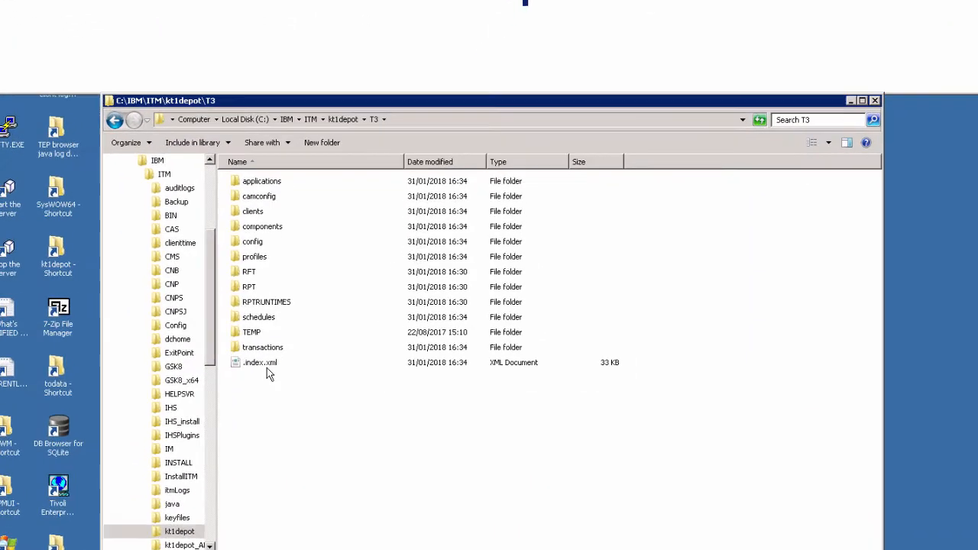
# Check the T3 folder's .index.xml and the contents of its applications, camconfig and clients folders for regenerated files.
pyautogui.click(267, 343)
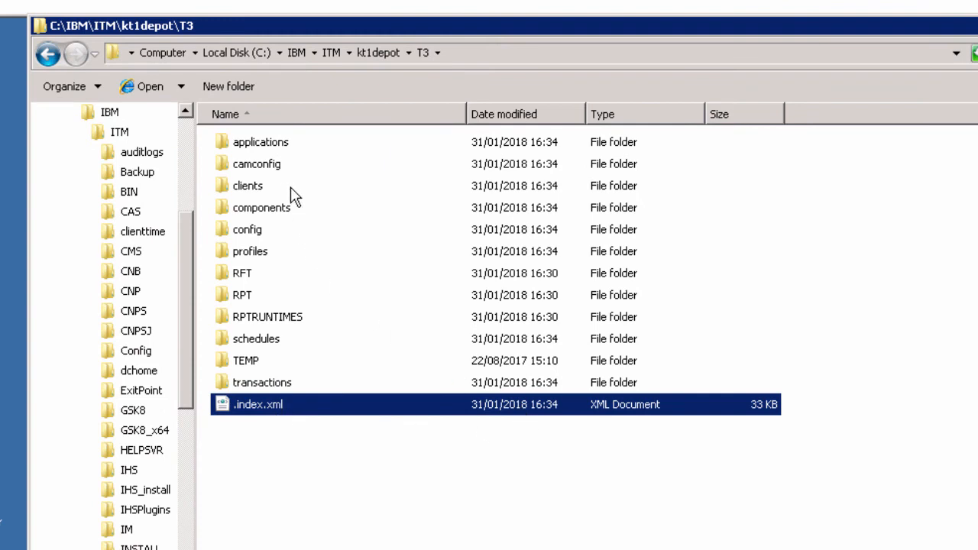
pyautogui.click(272, 149)
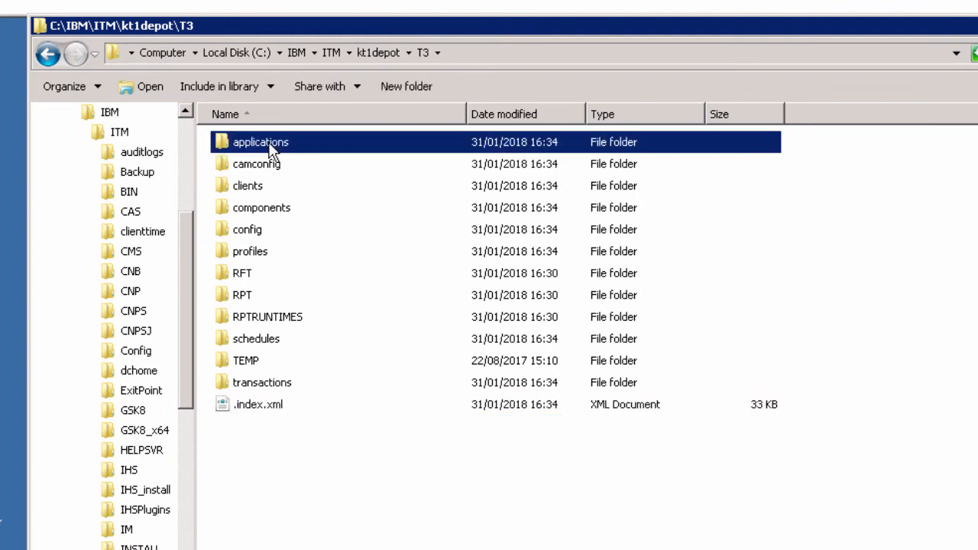
pyautogui.click(271, 145)
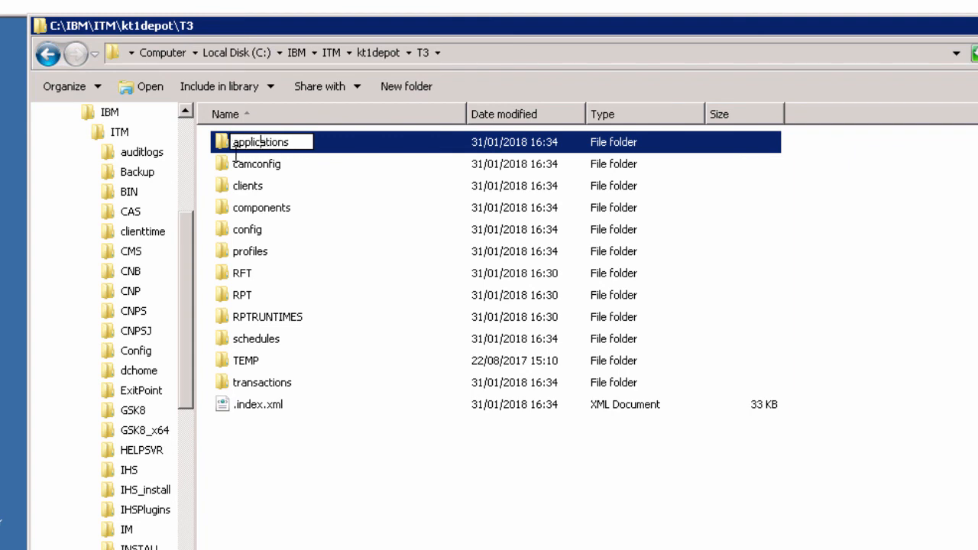
pyautogui.doubleClick(229, 149)
pyautogui.click(271, 145)
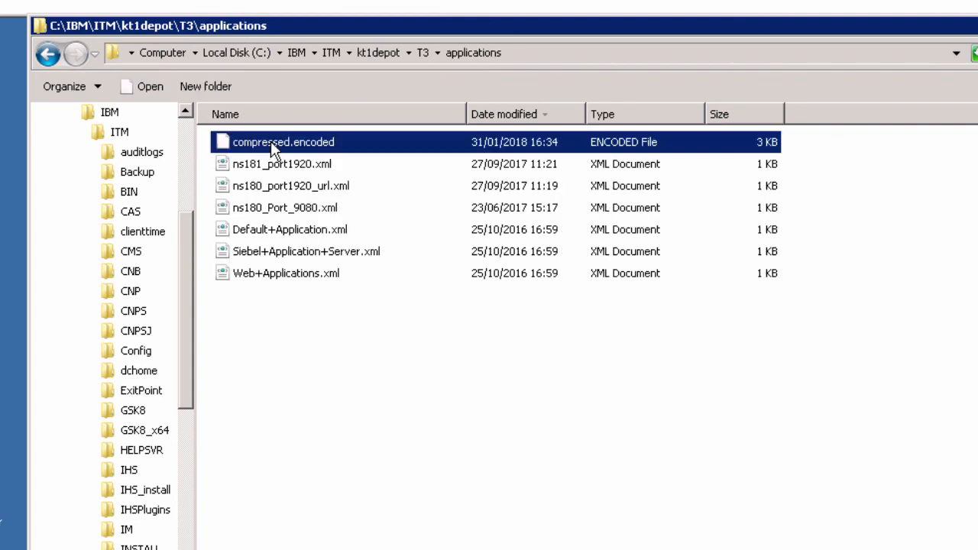
pyautogui.click(422, 53)
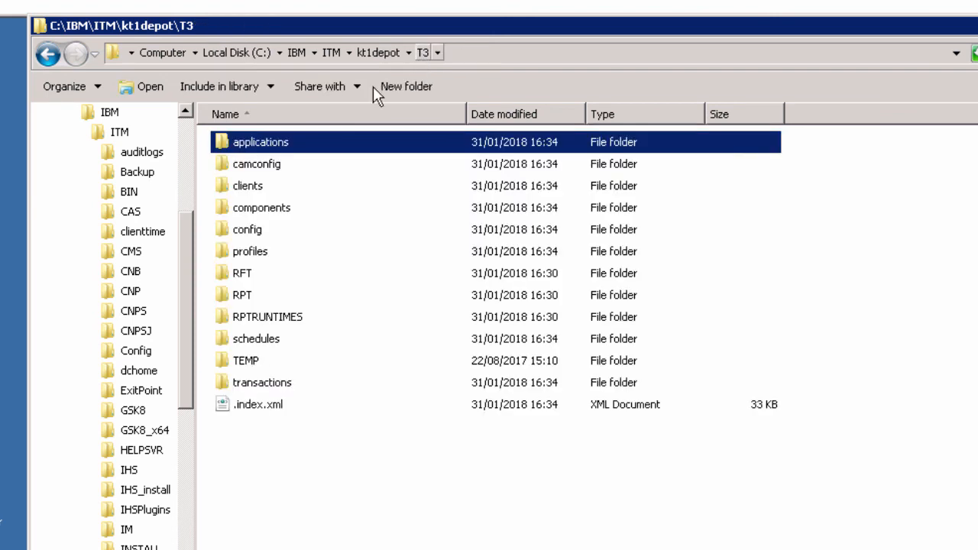
pyautogui.doubleClick(256, 173)
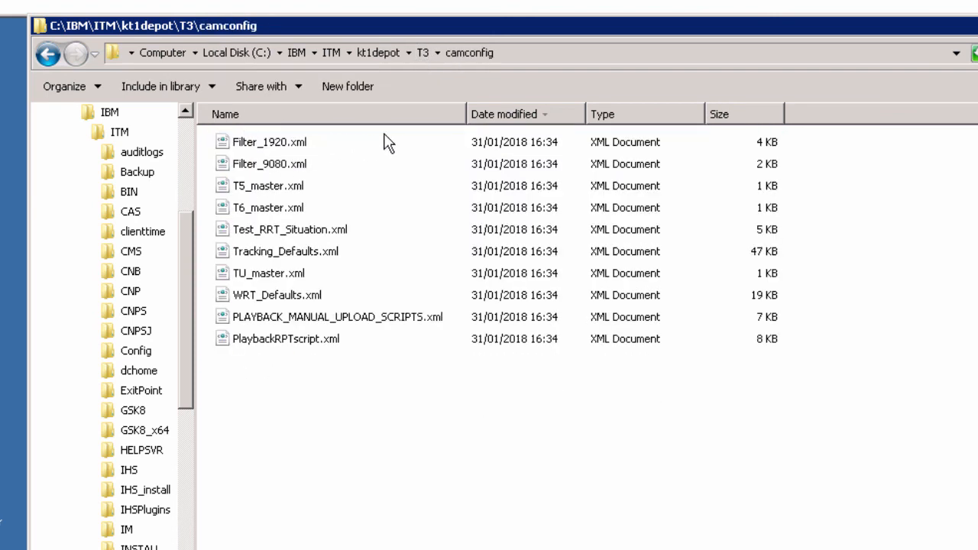
pyautogui.click(422, 53)
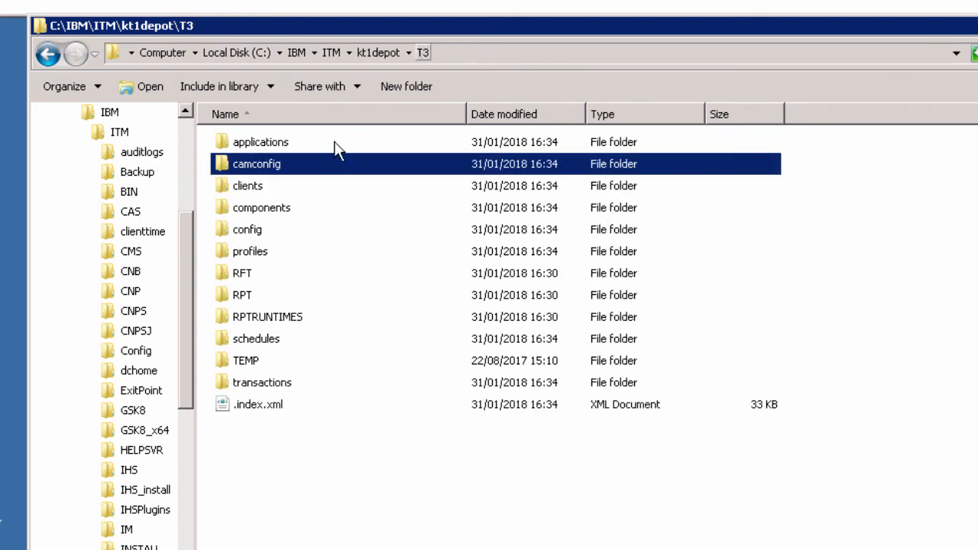
pyautogui.doubleClick(251, 188)
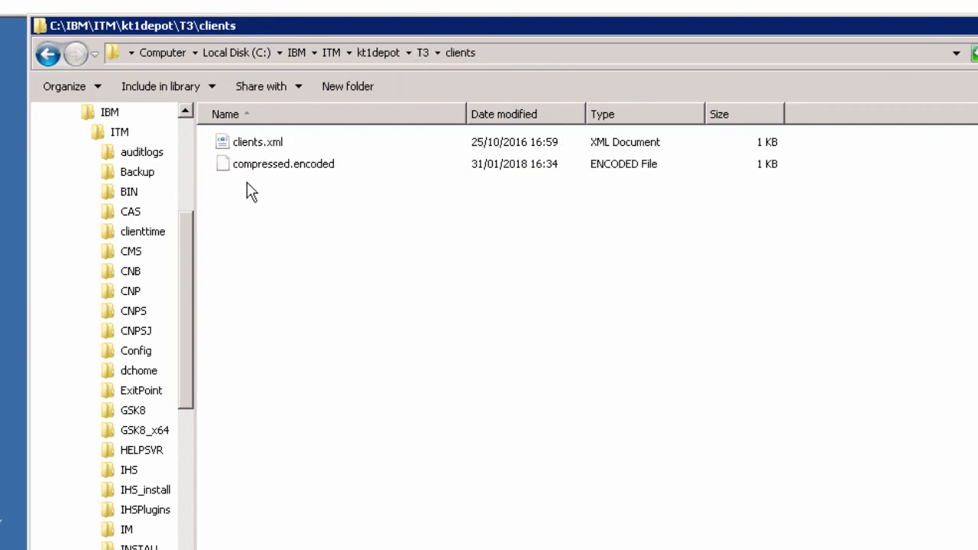
pyautogui.click(296, 164)
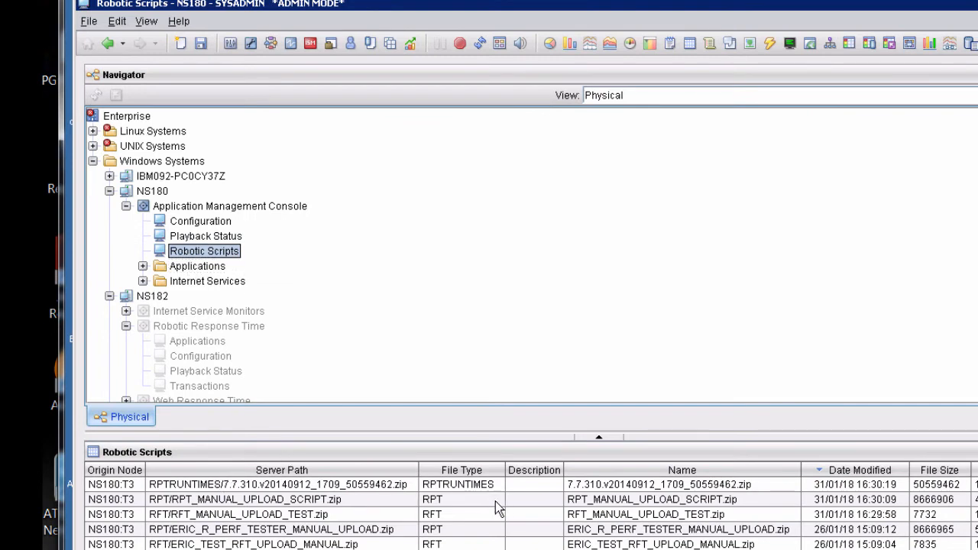
# Check the RPTRUNTIMES, RPT_MANUAL_UPLOAD_SCRIPT.zip and RFT_MANUAL_UPLOAD_TEST.zip entries in the Robotic Scripts table for NS180.
pyautogui.click(817, 489)
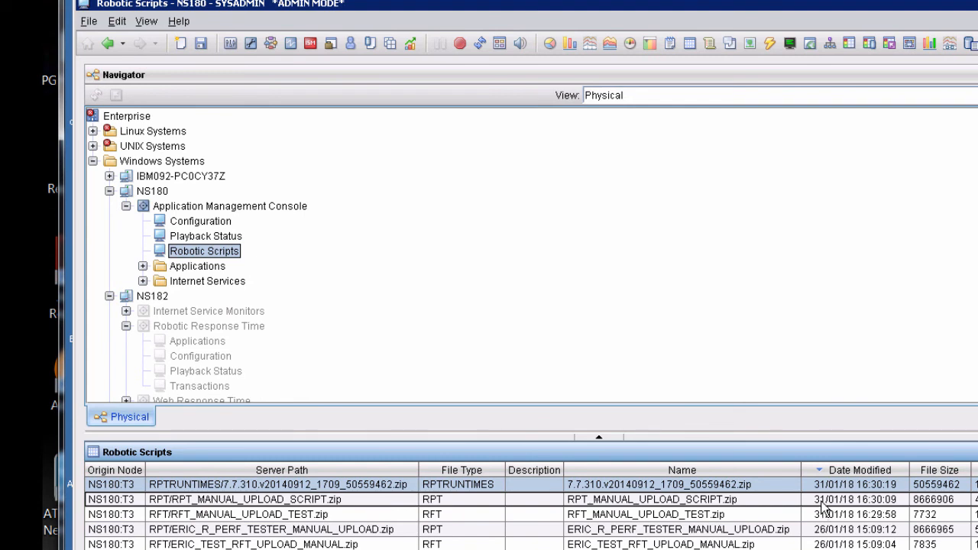
pyautogui.click(466, 484)
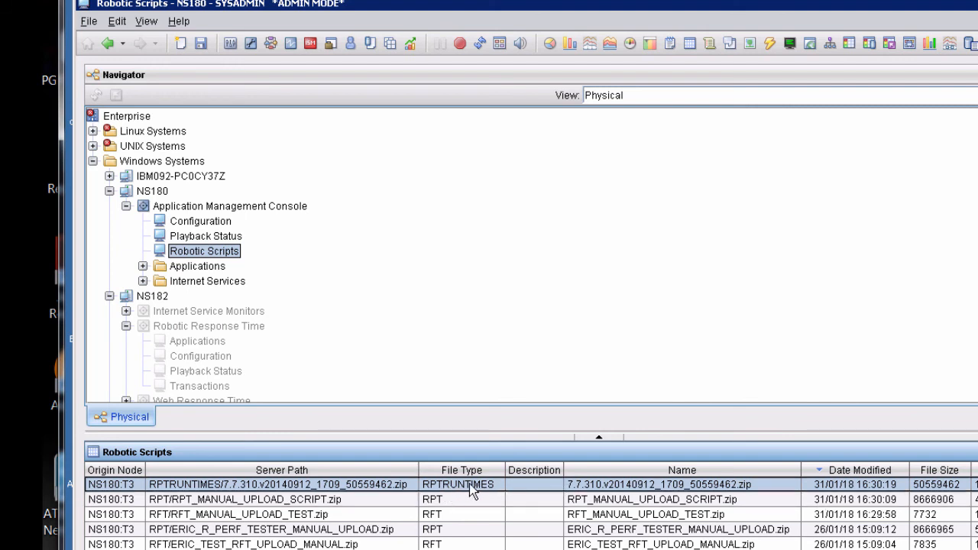
pyautogui.click(447, 500)
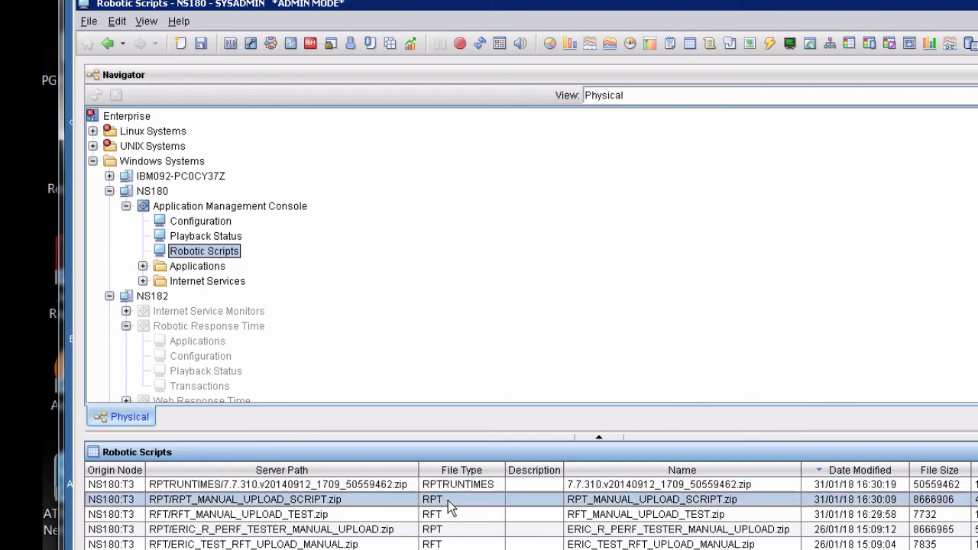
pyautogui.click(353, 514)
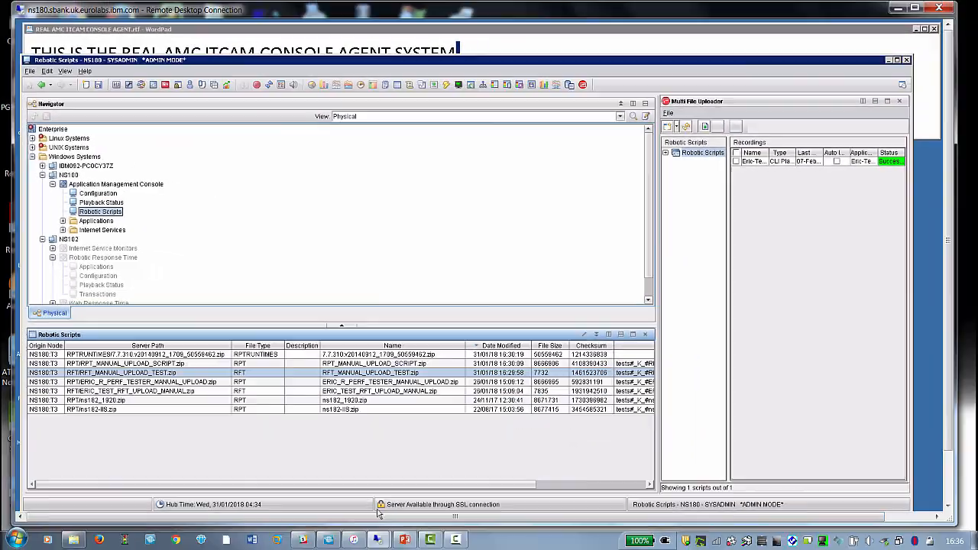
pyautogui.click(403, 540)
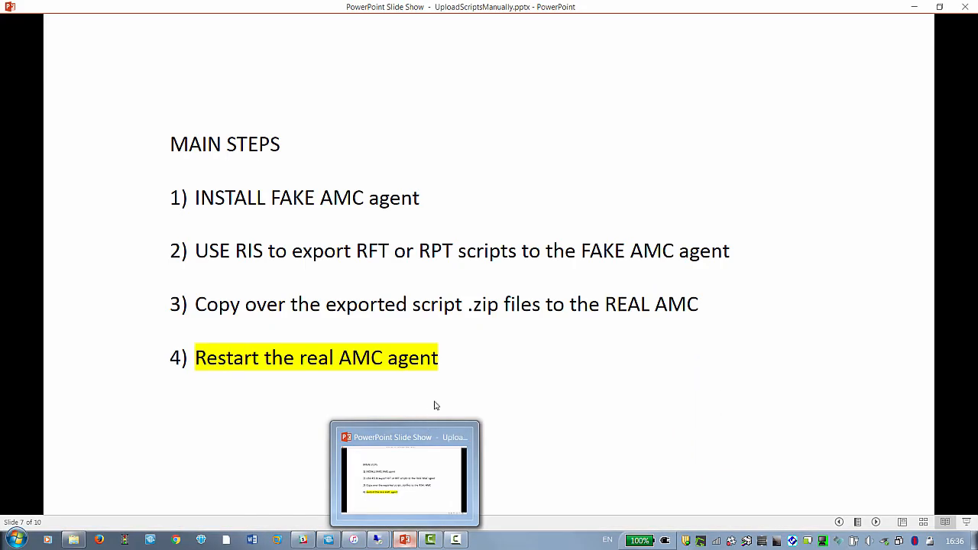
pyautogui.click(461, 397)
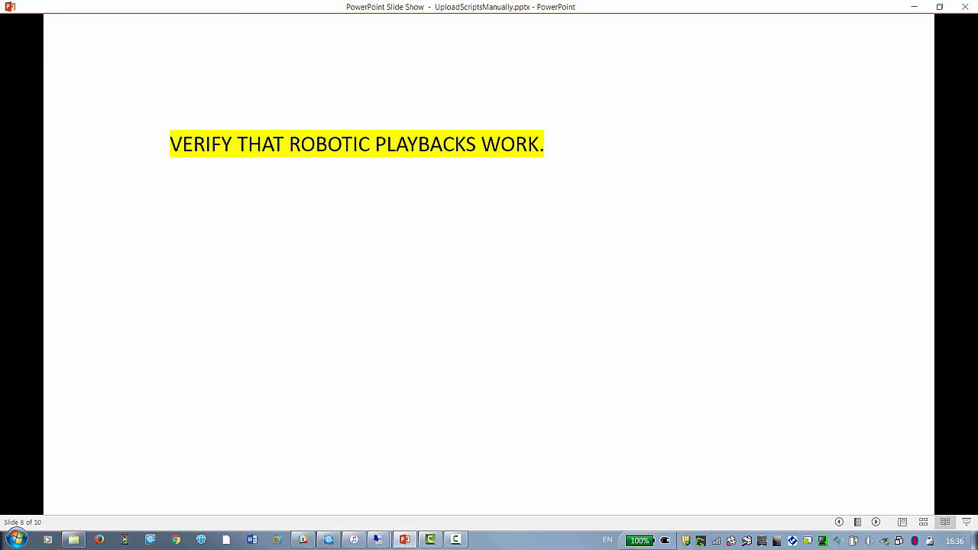
pyautogui.press('Right')
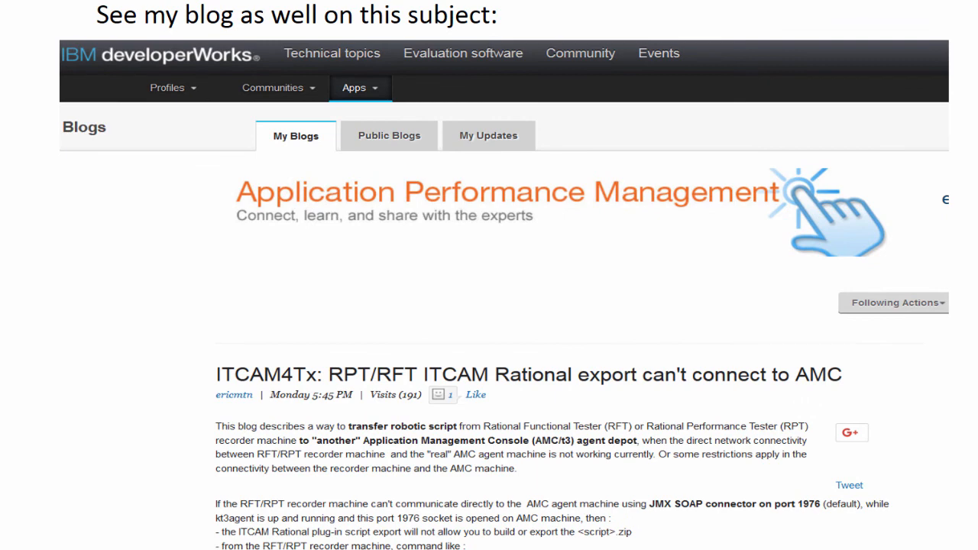
pyautogui.press('Right')
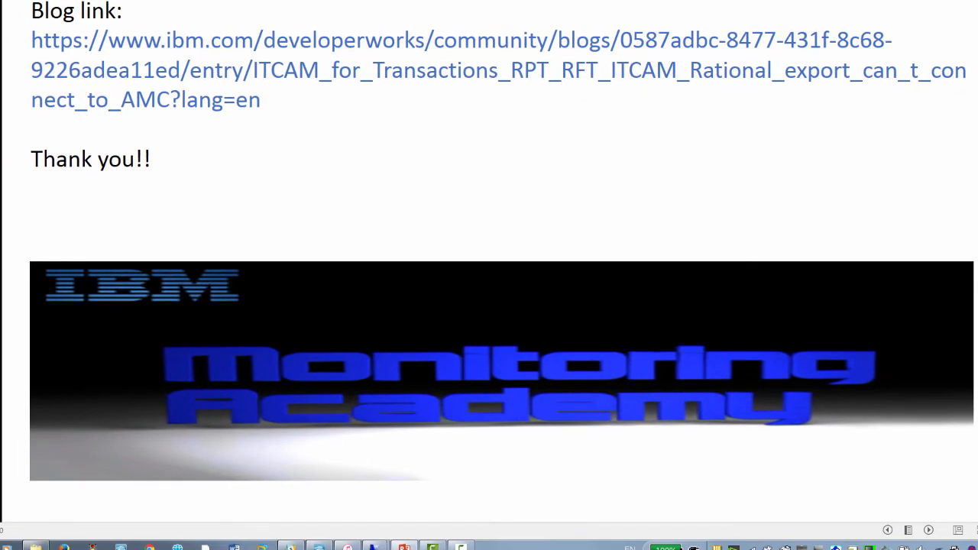